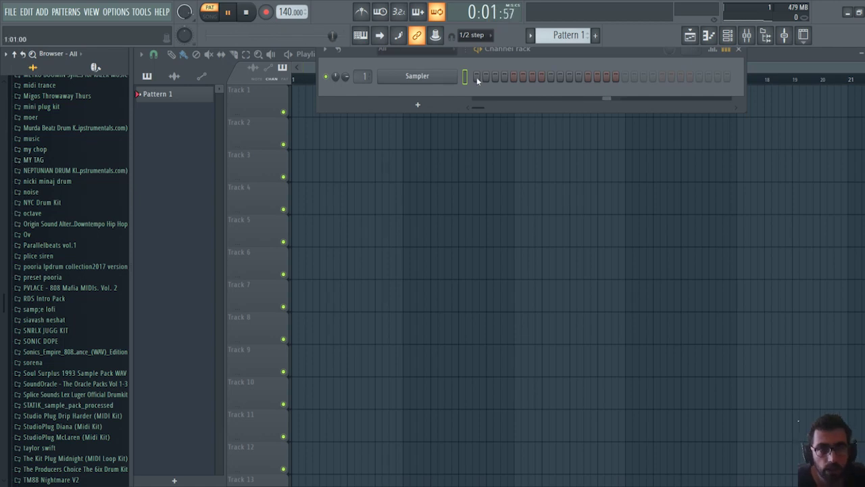
Add a new Omnisphere instrument channel to the channel rack
left_click(429, 107)
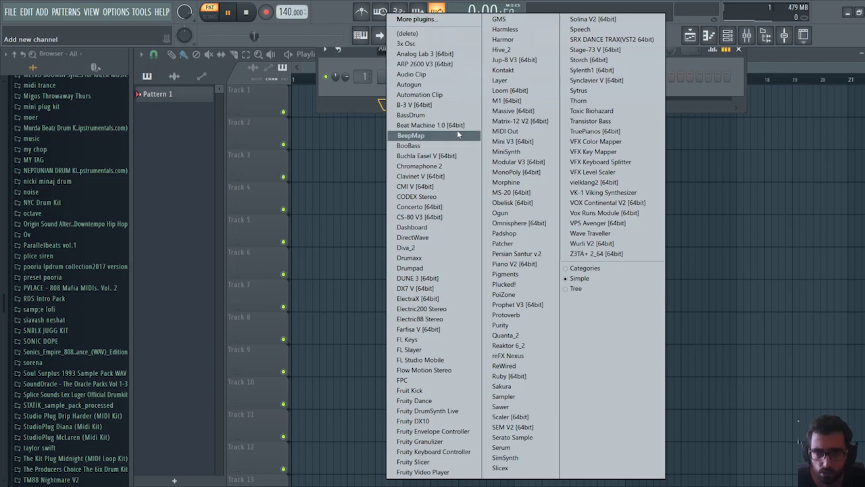
left_click(347, 99)
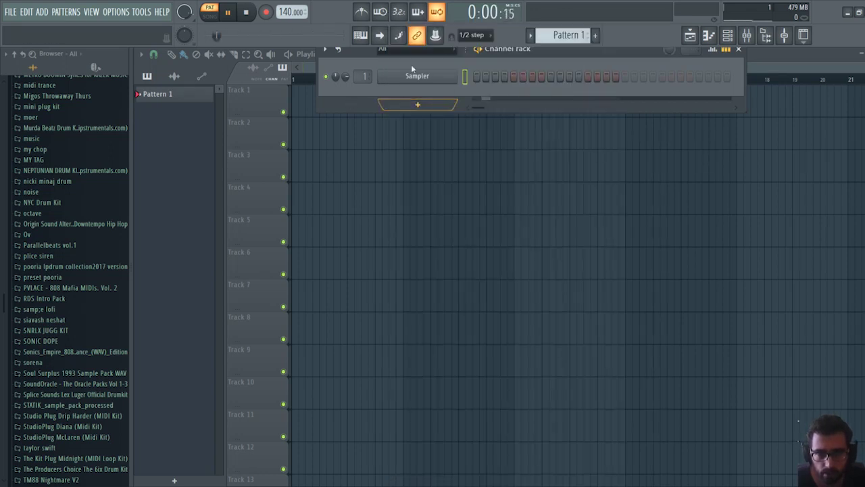
left_click(440, 109)
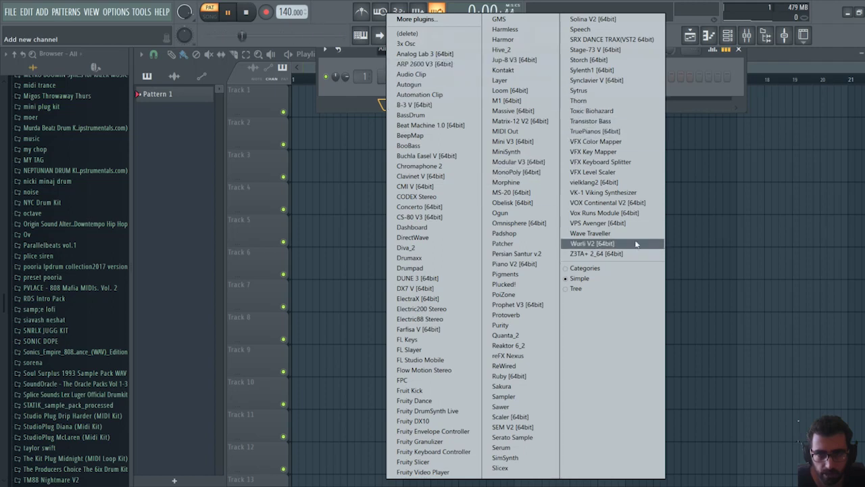
left_click(550, 223)
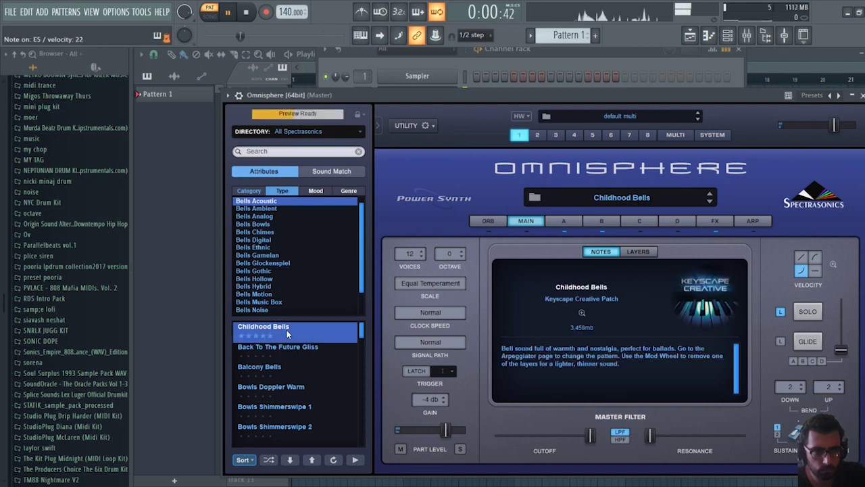
Close the Omnisphere plugin window and open that channel's piano roll
left_click(861, 95)
right_click(446, 95)
left_click(477, 93)
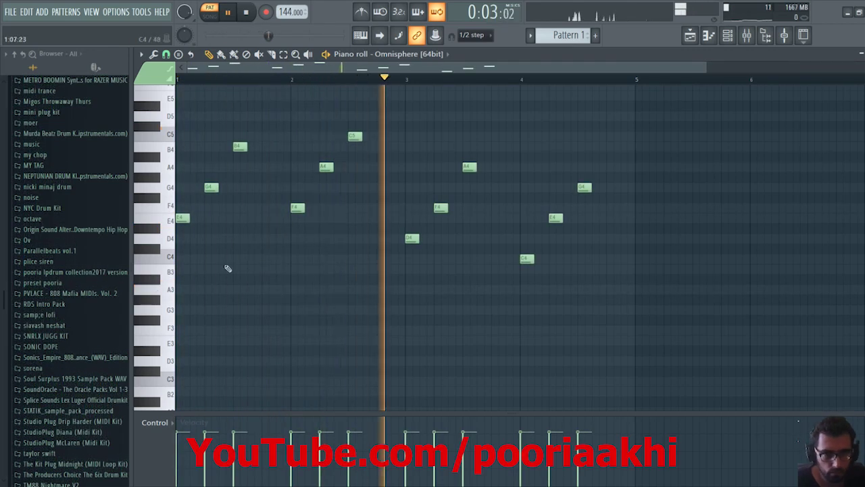
Add half-bar bass notes under the melody: E3, F3, D3 and C3 at the starts of bars 1 to 4
left_click(181, 342)
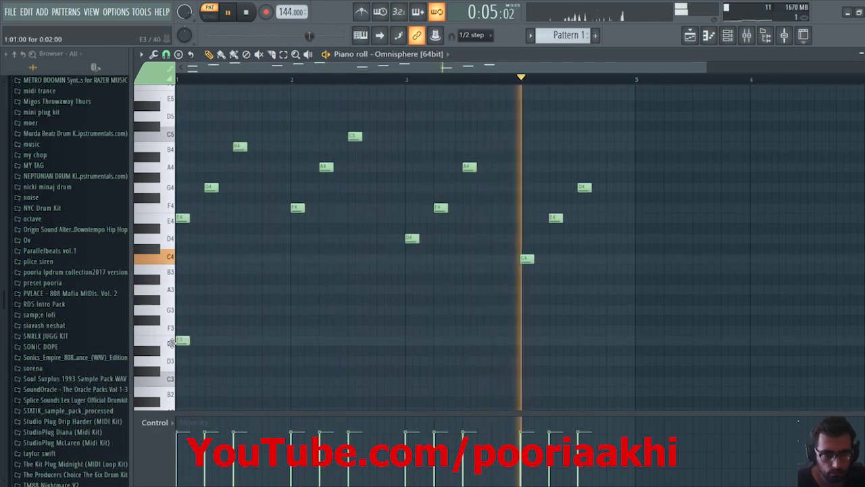
left_click_drag(192, 342, 233, 340)
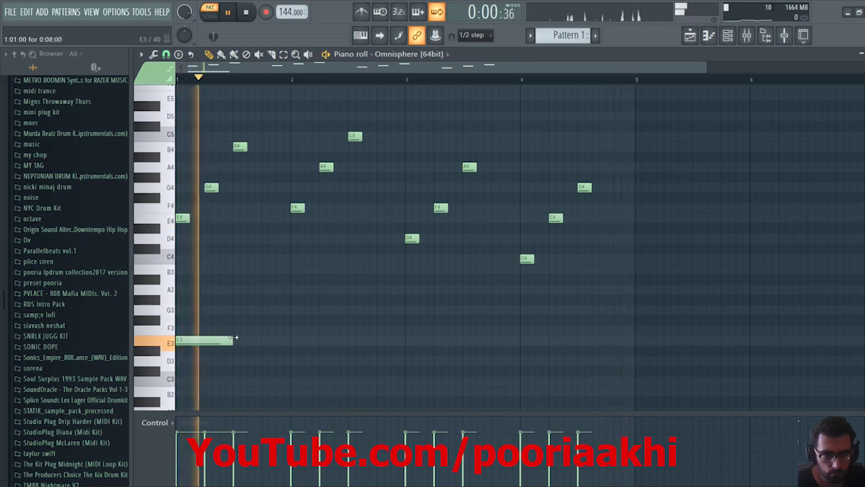
scroll(252, 299, "down", 3)
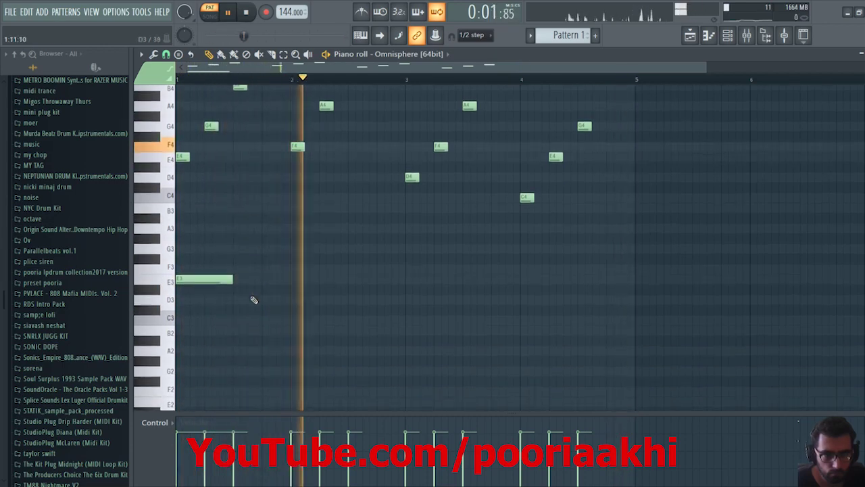
left_click(293, 269)
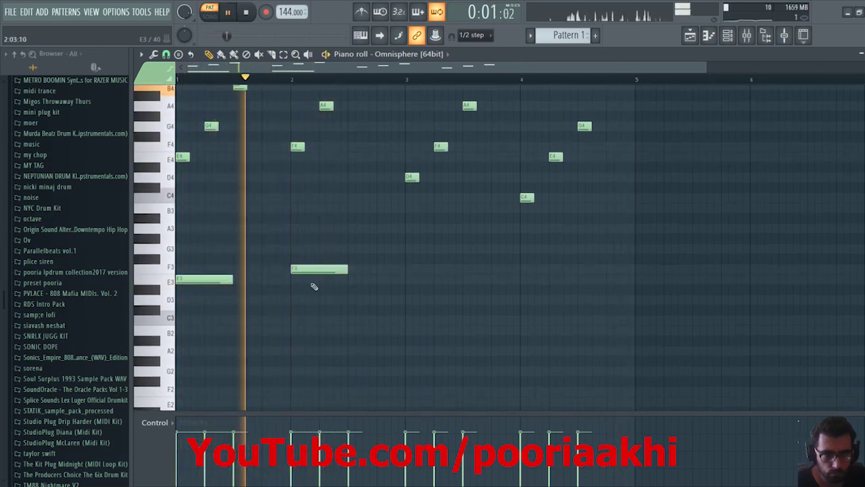
left_click(408, 300)
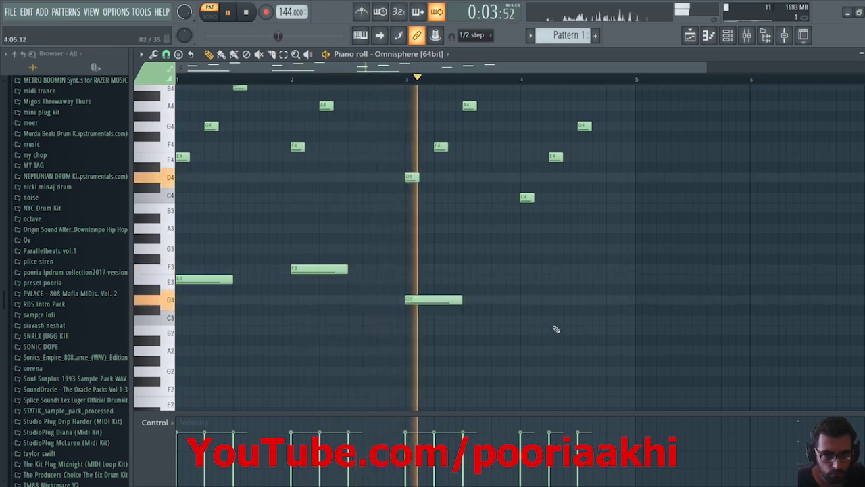
left_click(522, 319)
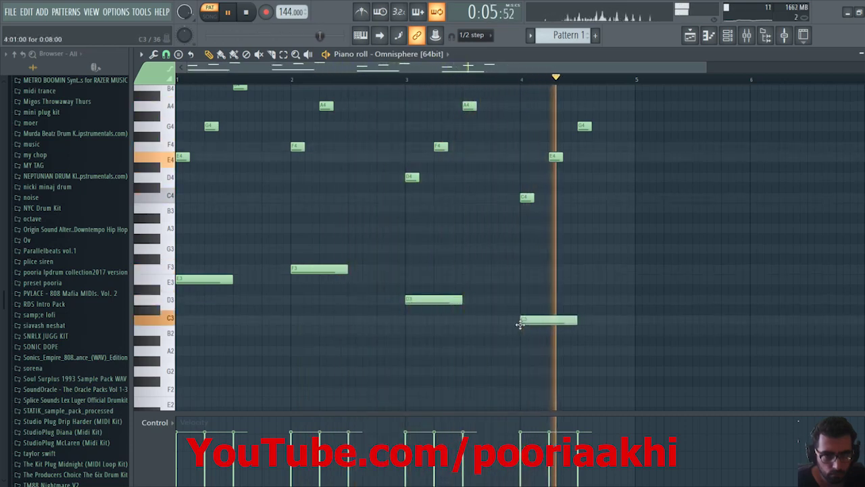
Stretch the four bass notes to a full bar each and transpose all notes up one octave
left_click_drag(575, 246, 175, 344)
left_click_drag(232, 281, 289, 288)
left_click(347, 331)
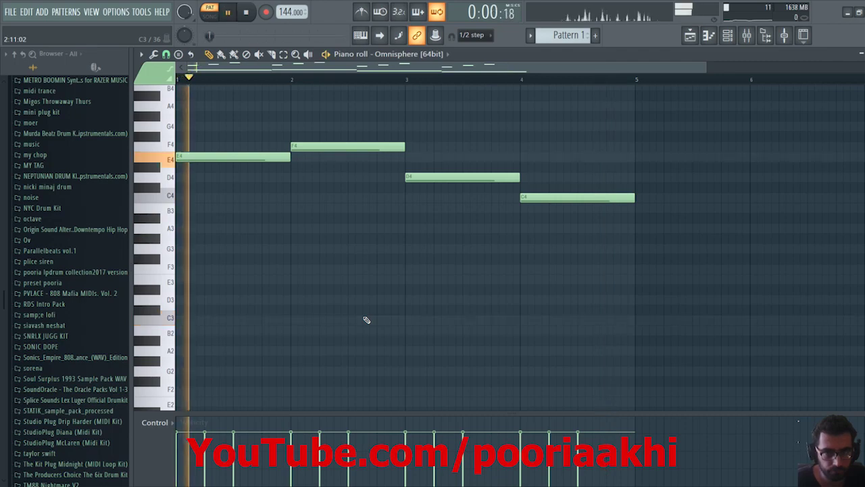
Select the four long bass notes, lower their velocity slightly and clear the selection
scroll(366, 320, "up", 4)
key("ctrl+a")
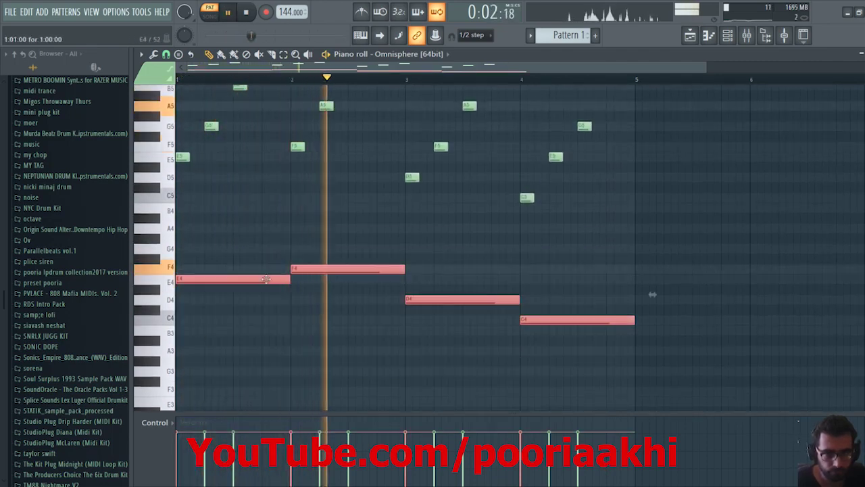
key("ctrl+d")
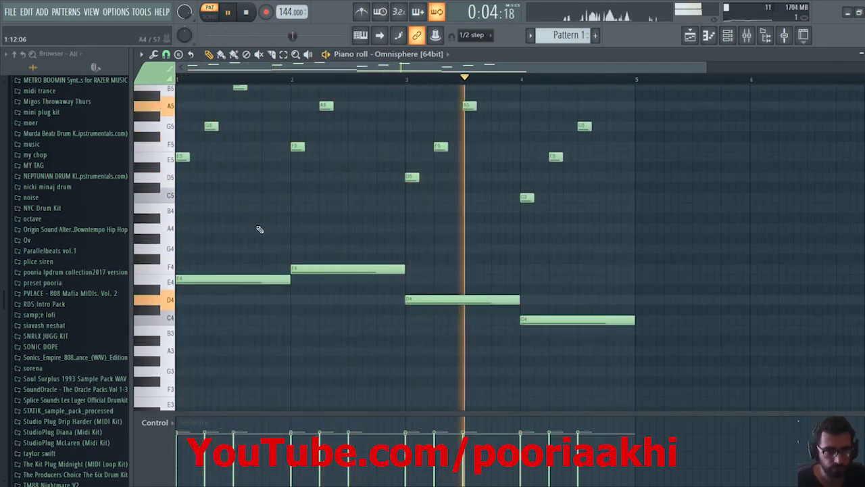
Add quarter-bar notes on the last beats of bars 1 to 4: C5, B4, B4 and F5
scroll(258, 227, "up", 3)
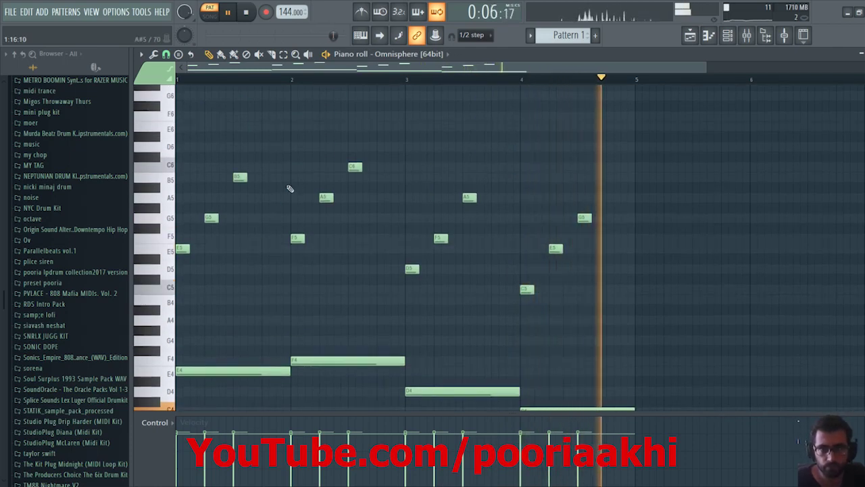
key("space")
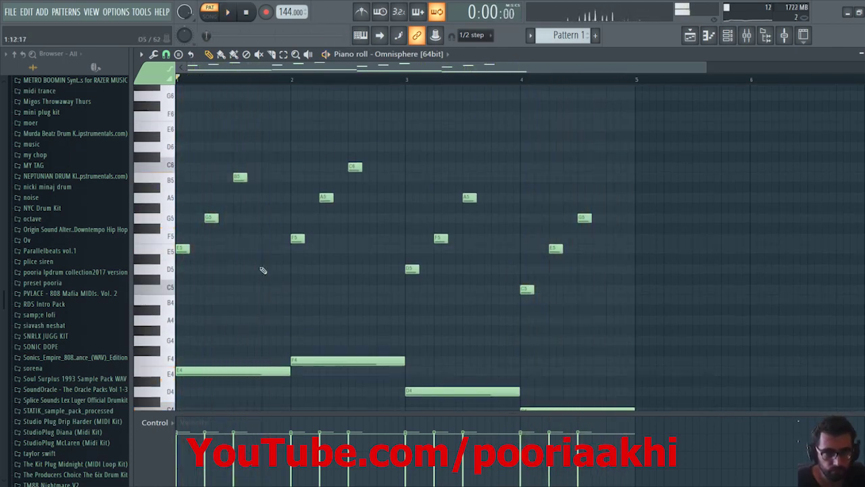
key("space")
left_click(262, 290)
left_click_drag(392, 292, 291, 298)
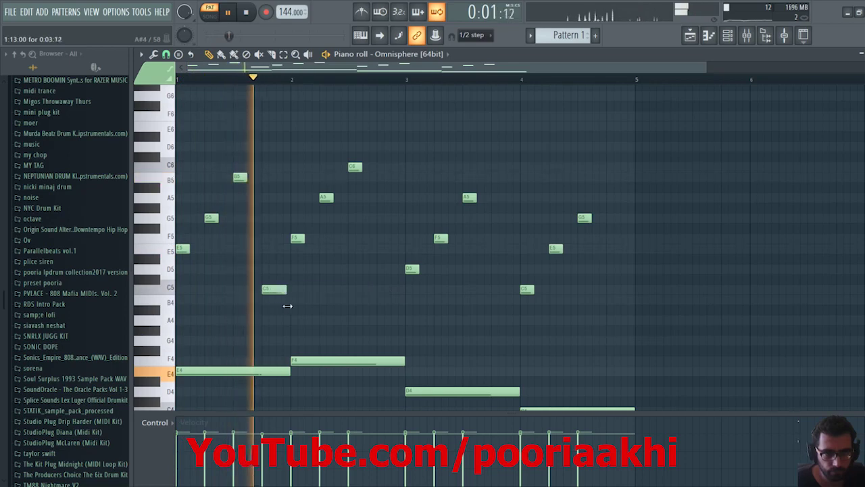
key("space")
left_click(377, 300)
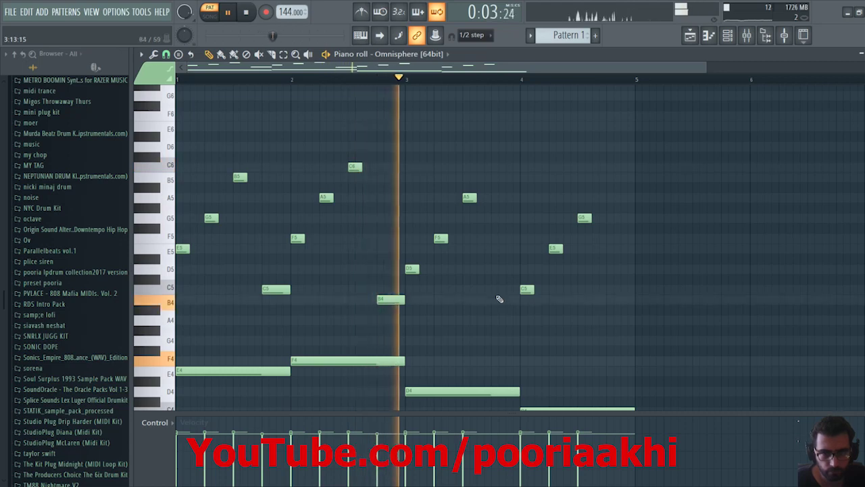
left_click(499, 300)
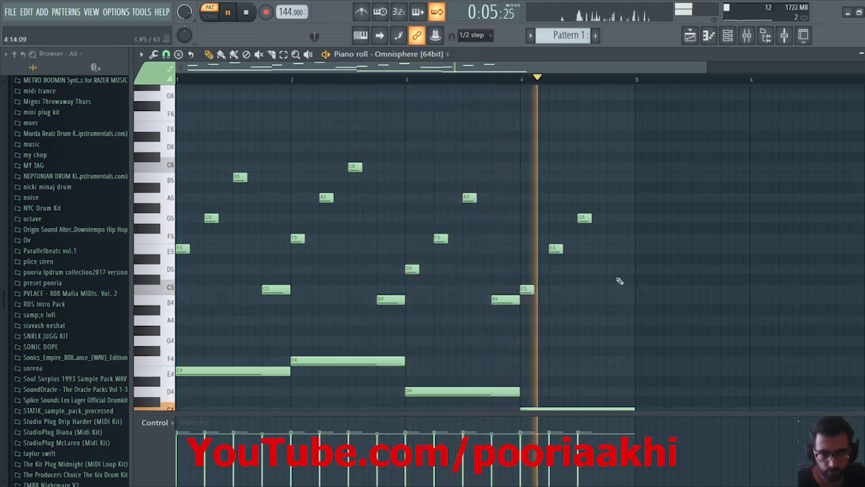
left_click(615, 248)
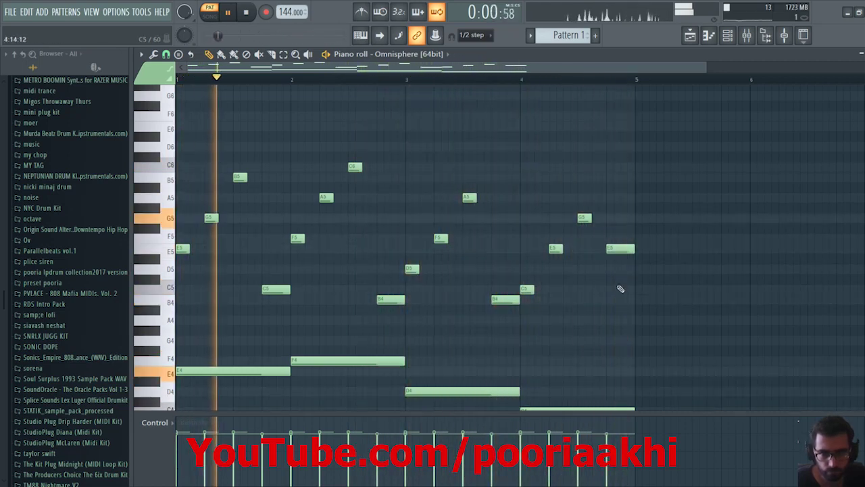
left_click_drag(619, 248, 619, 238)
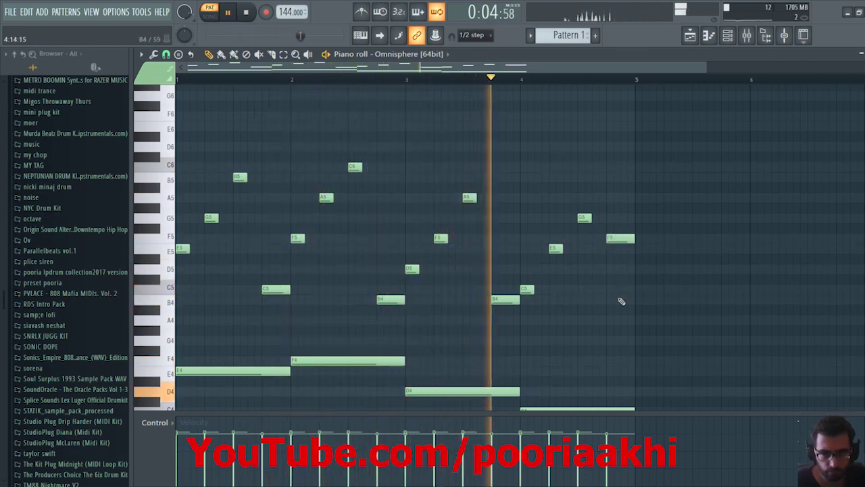
Layer higher quarter-bar notes over the last-beat notes: G5 in bar 1 and F5 in bars 2 and 3
left_click(264, 249)
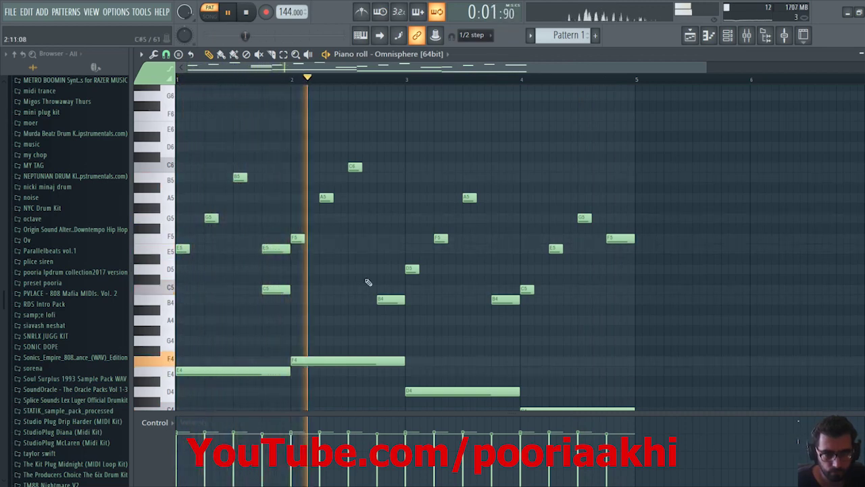
left_click_drag(276, 250, 275, 217)
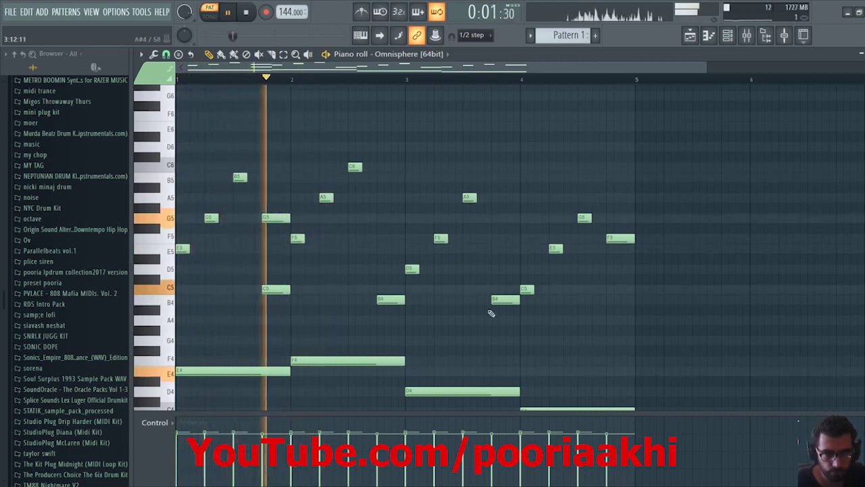
left_click(391, 237)
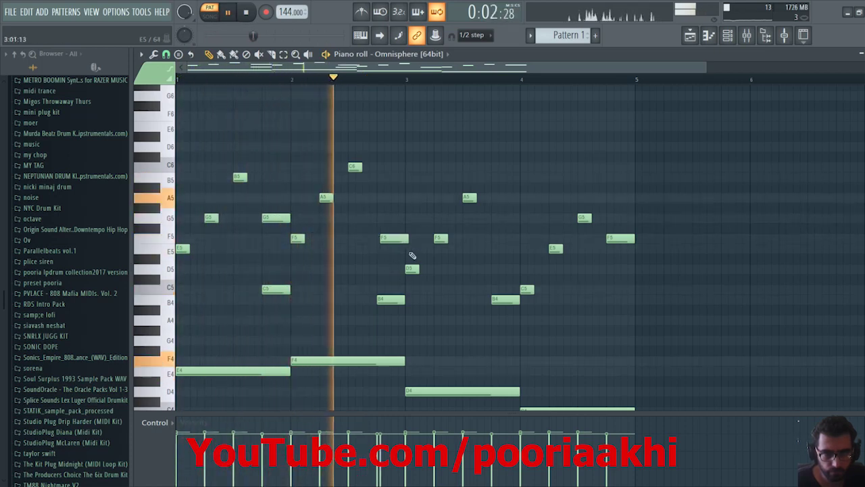
left_click(501, 240)
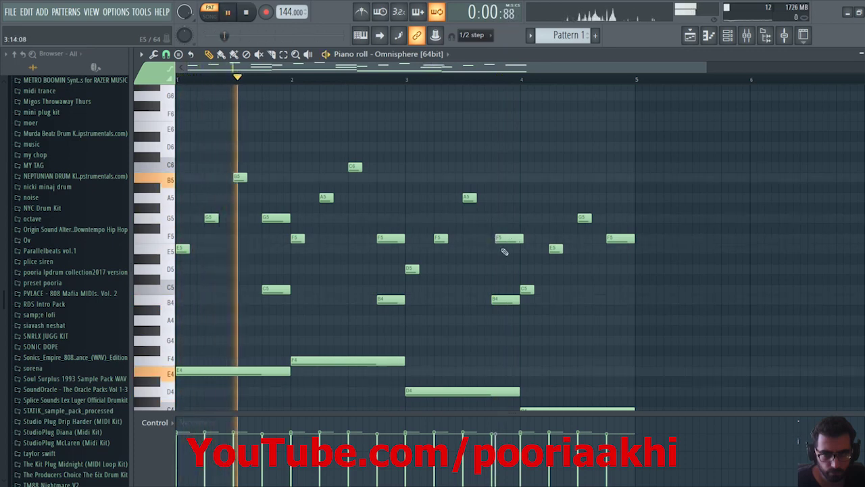
left_click_drag(503, 251, 503, 248)
Add a quarter-bar A4 note beneath the F5 on the last beat of bar 4
key("space")
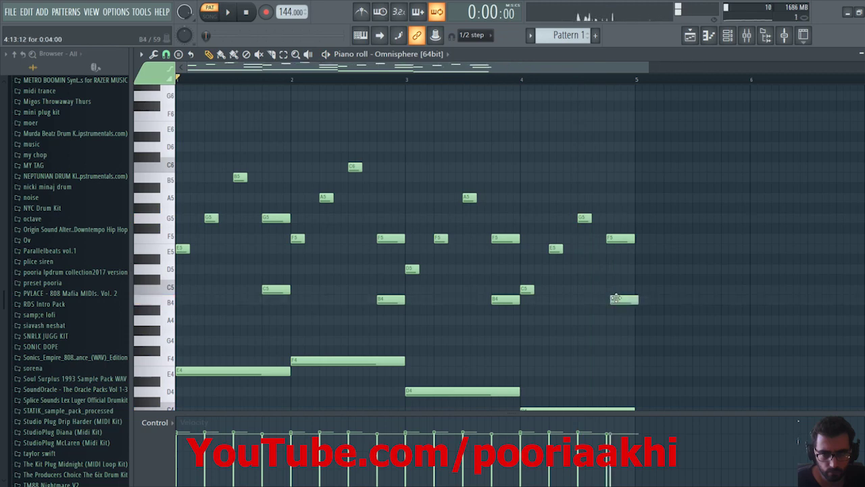
key("space")
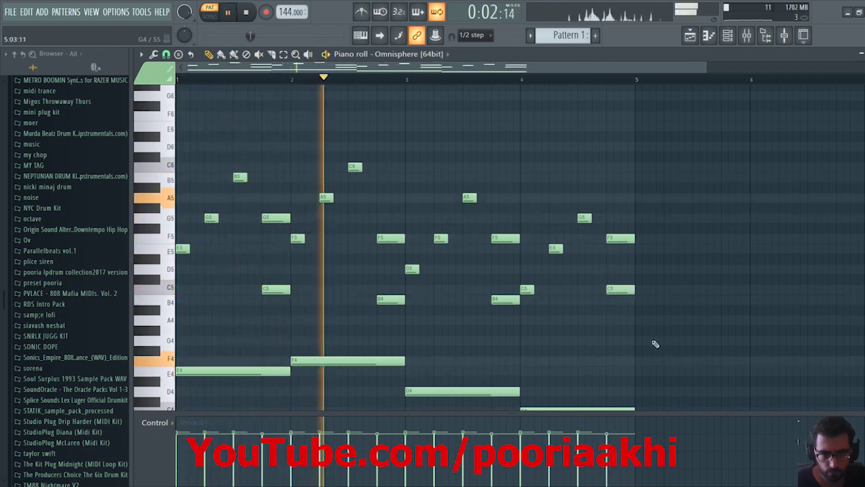
left_click(620, 321)
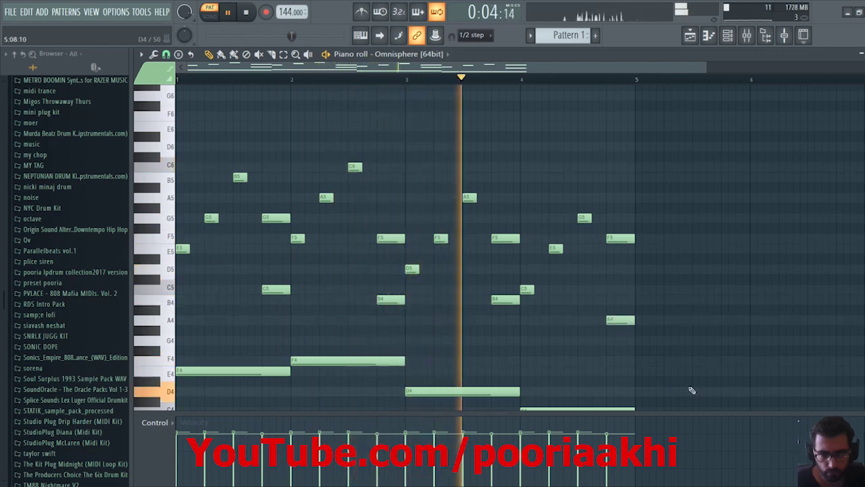
Try an extra C6 note near the end of bar 1 during playback and delete it
scroll(691, 390, "down", 3)
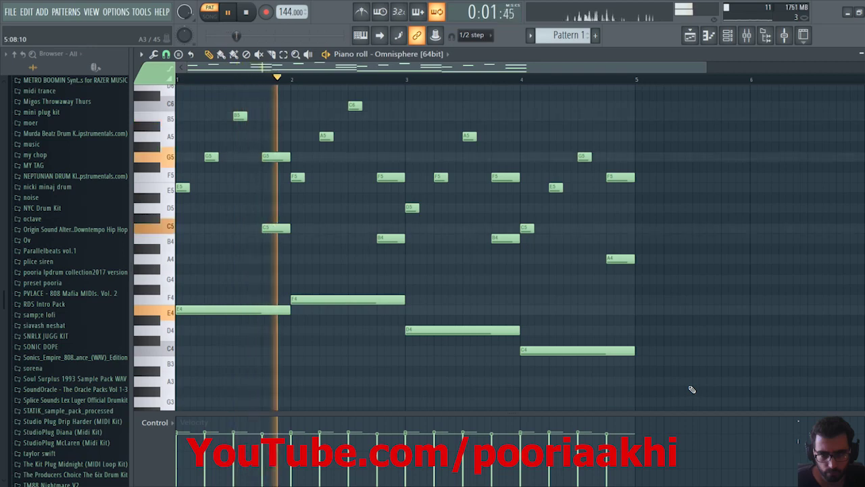
scroll(659, 361, "up", 2)
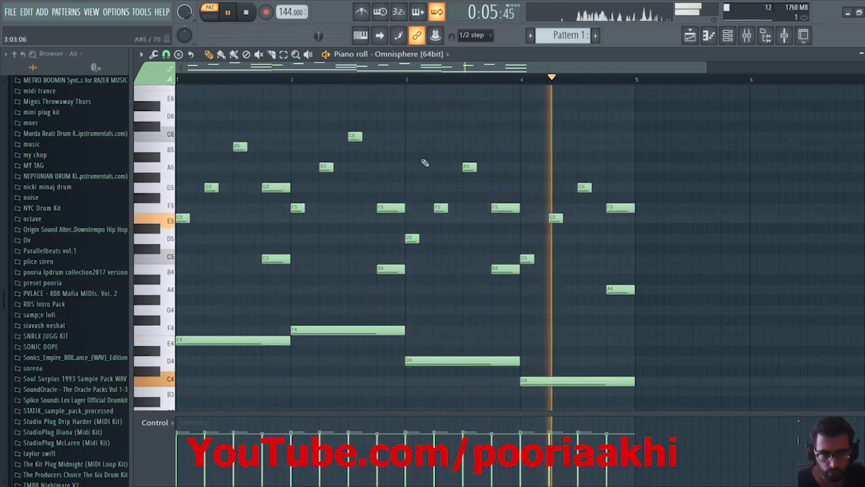
scroll(426, 163, "up", 2)
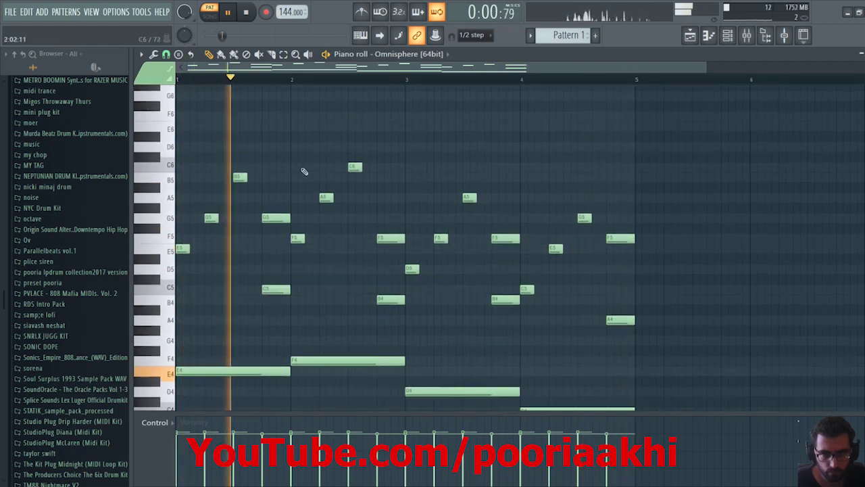
left_click_drag(307, 168, 290, 167)
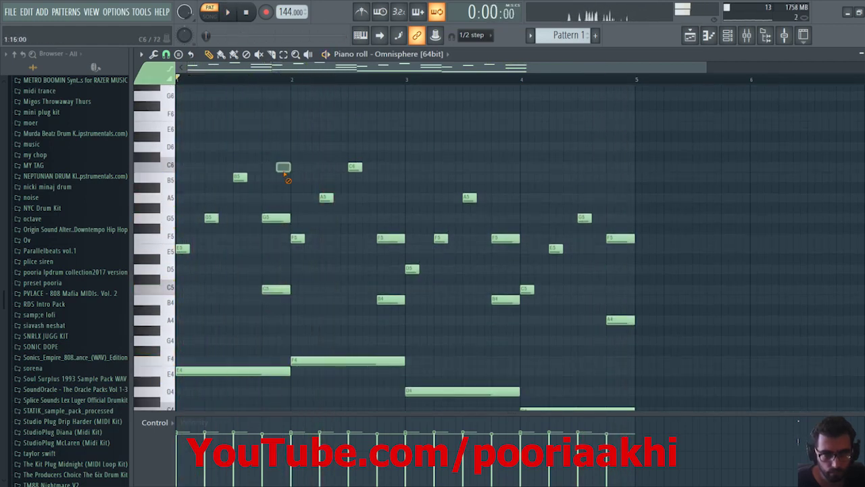
left_click(277, 167)
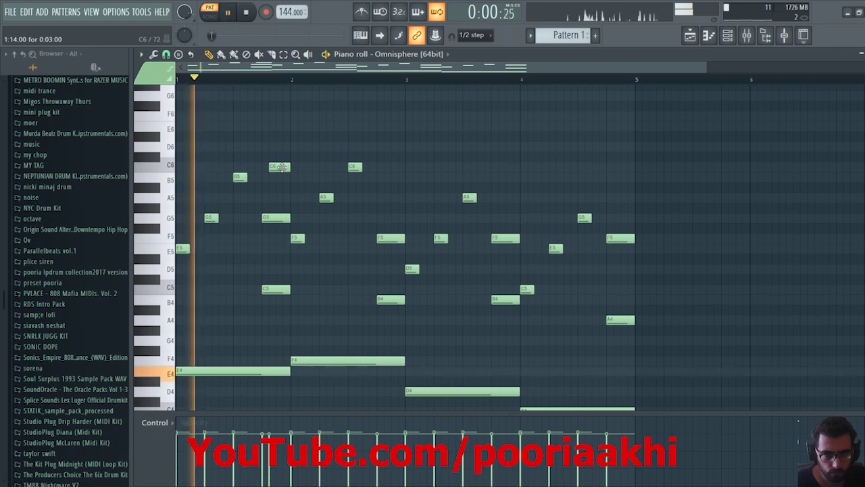
right_click(281, 167)
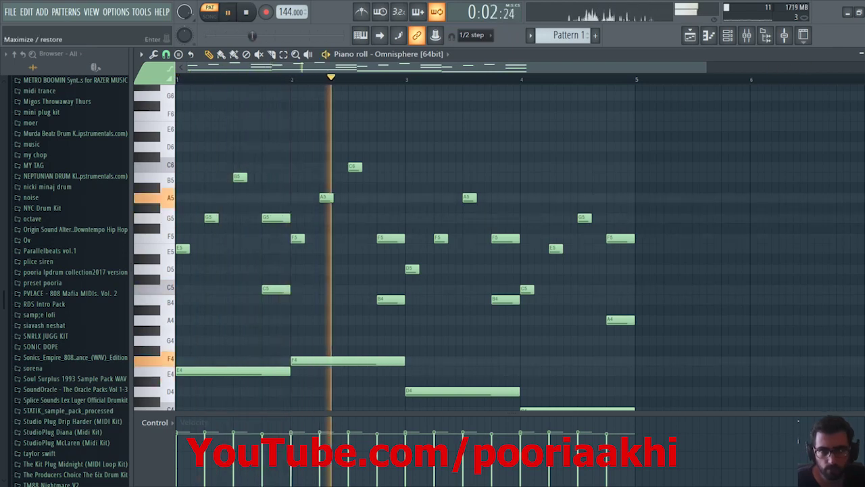
Close the piano roll and place Pattern 1 three times in a row on Track 1, from bar 1 to bar 13
key("Escape")
left_click(314, 140)
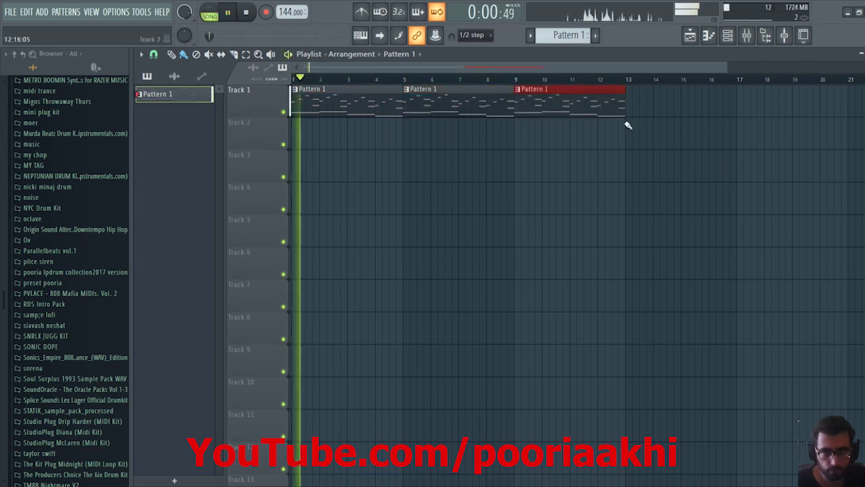
Delete the third Pattern 1 clip, make the second clip unique as Pattern 2 and open it in the piano roll
right_click(597, 115)
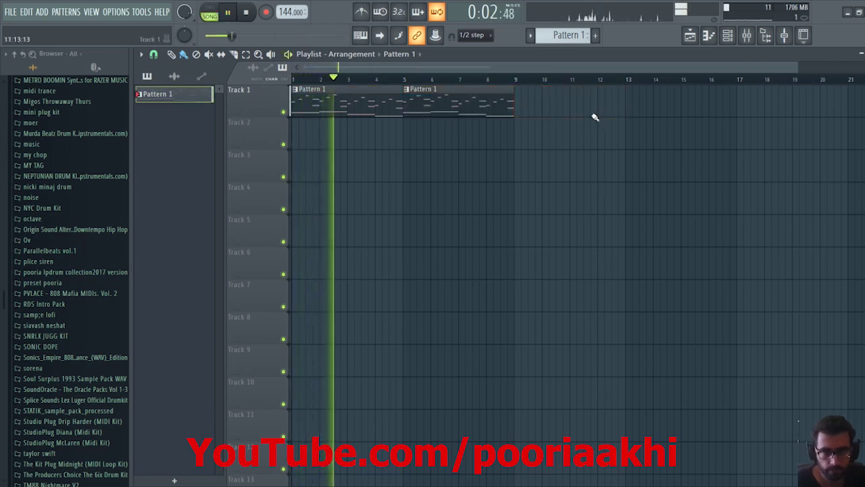
right_click(410, 96)
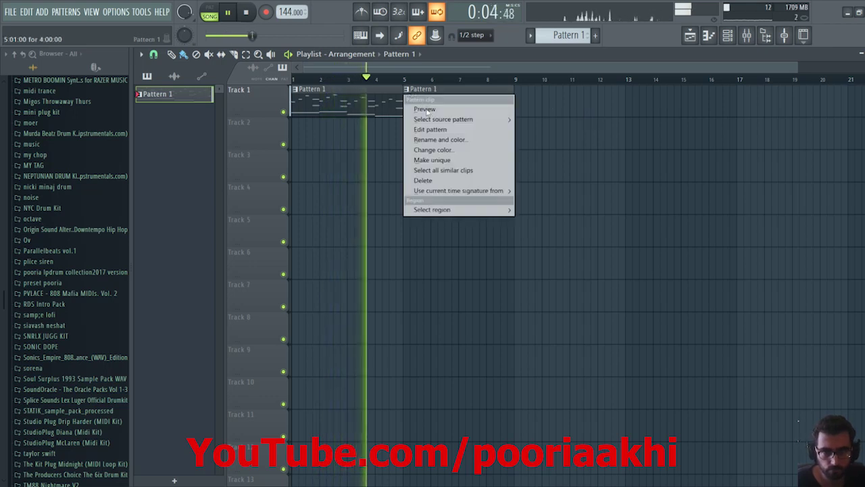
left_click(432, 159)
double_click(459, 104)
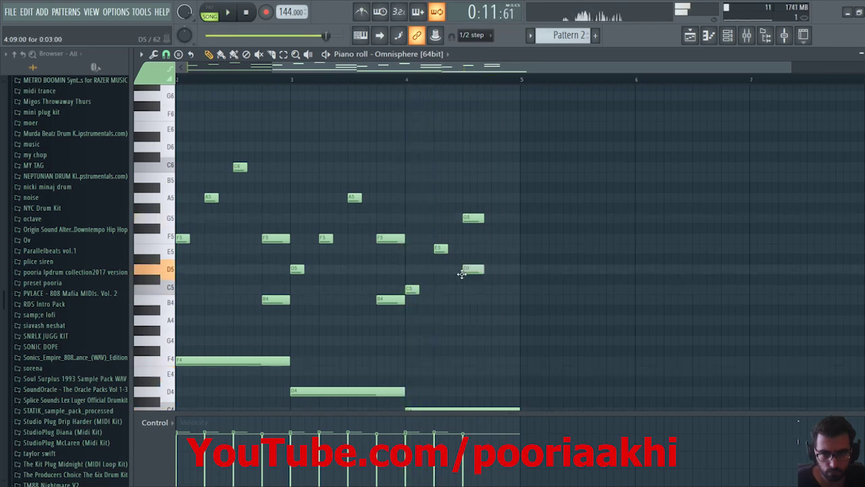
Build a G5, D5 and B4 chord halfway through bar 4 of Pattern 2 and extend it to the end of the bar
left_click_drag(478, 273, 485, 273)
key("space")
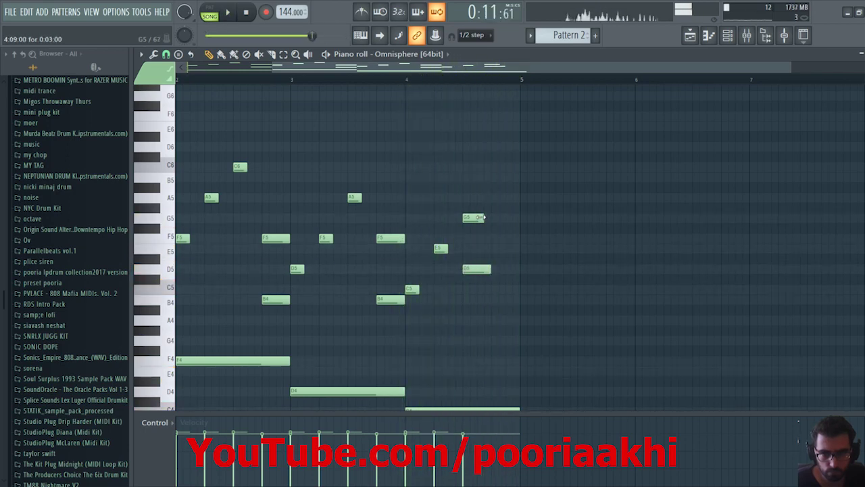
key("space")
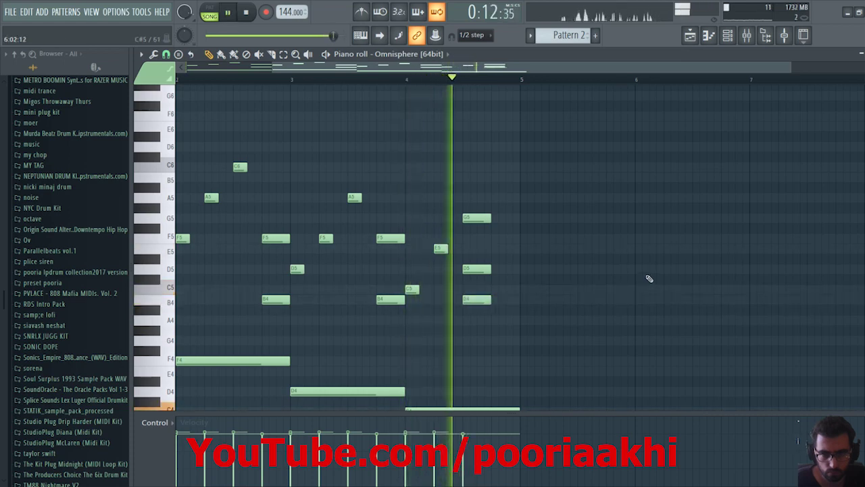
left_click_drag(541, 194, 463, 353)
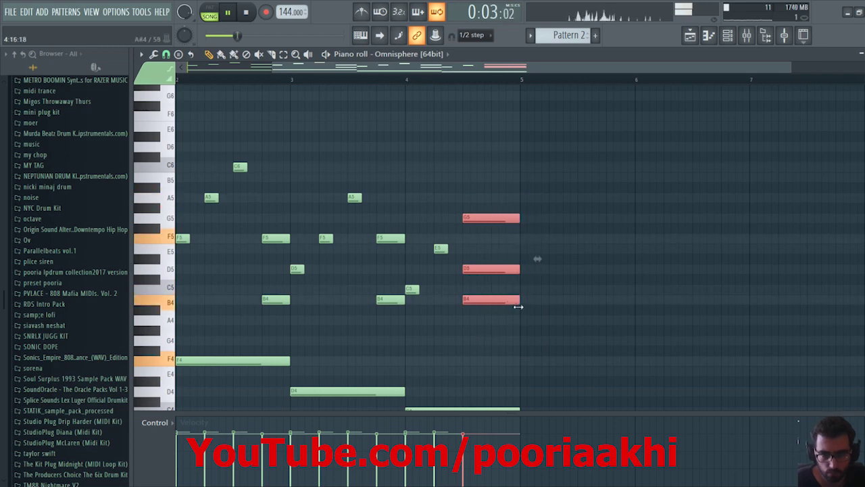
Retune the two lower notes of the bar 4 chord to E5 and C5 and select the whole chord
scroll(521, 309, "down", 1)
scroll(521, 310, "up", 3)
scroll(528, 298, "down", 4)
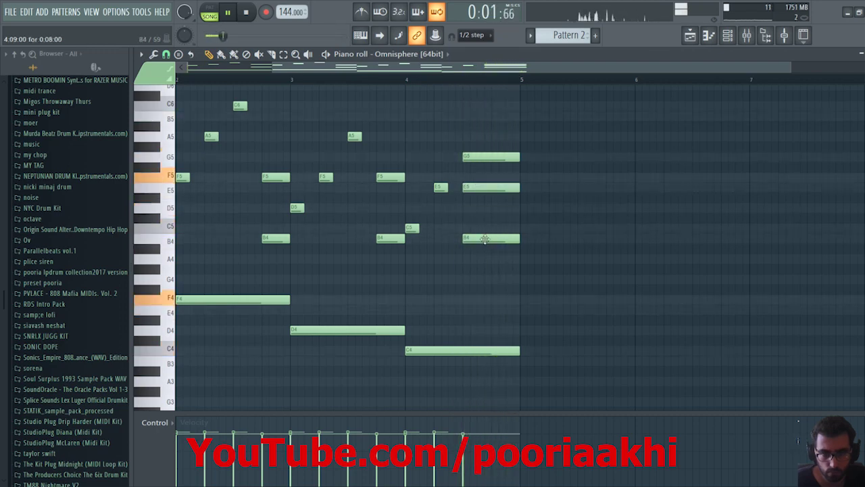
left_click(409, 82)
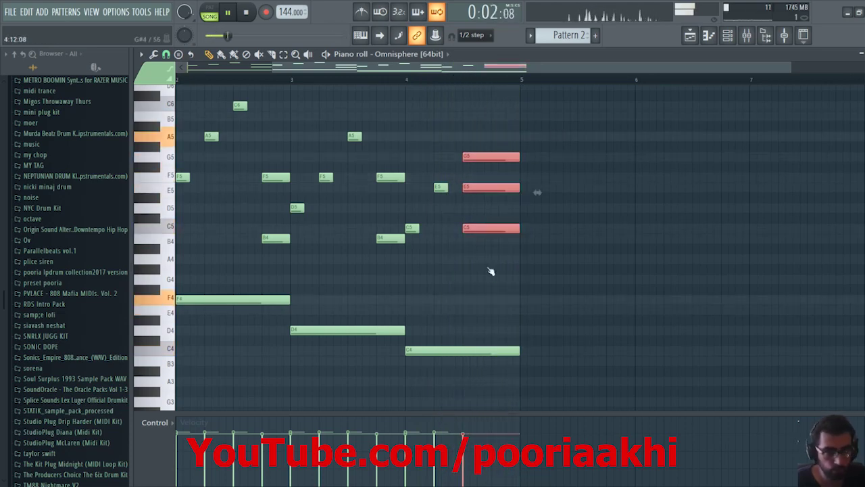
Strum the selected G5, E5 and C5 chord with the Strumizer and close the piano roll
key("alt+s")
left_click(627, 319)
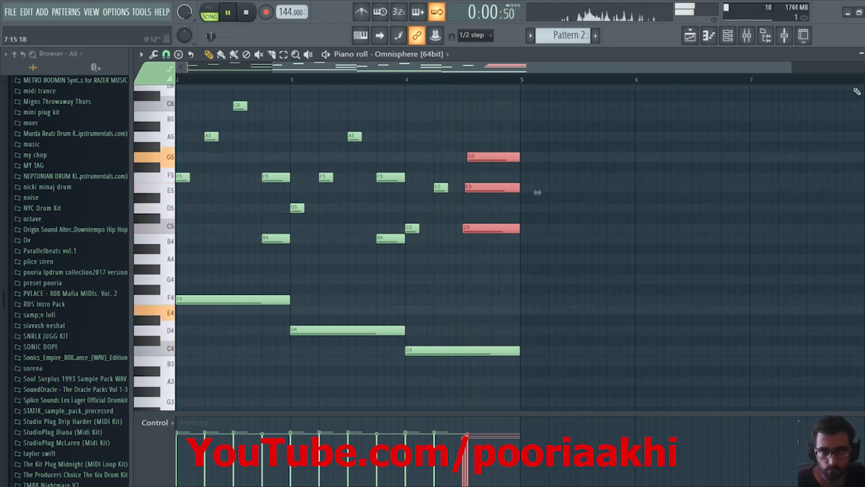
key("Escape")
key("Escape")
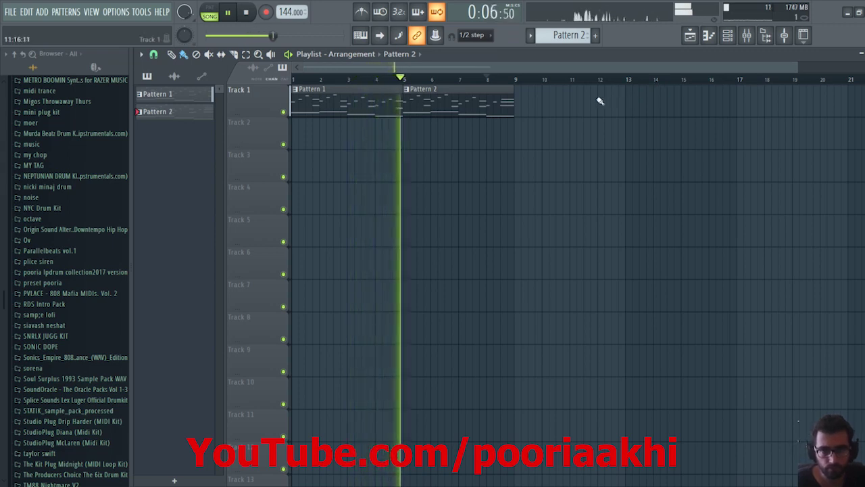
Reopen Pattern 2 in the piano roll, try a legato on all its notes and undo it
left_click_drag(600, 101, 290, 442)
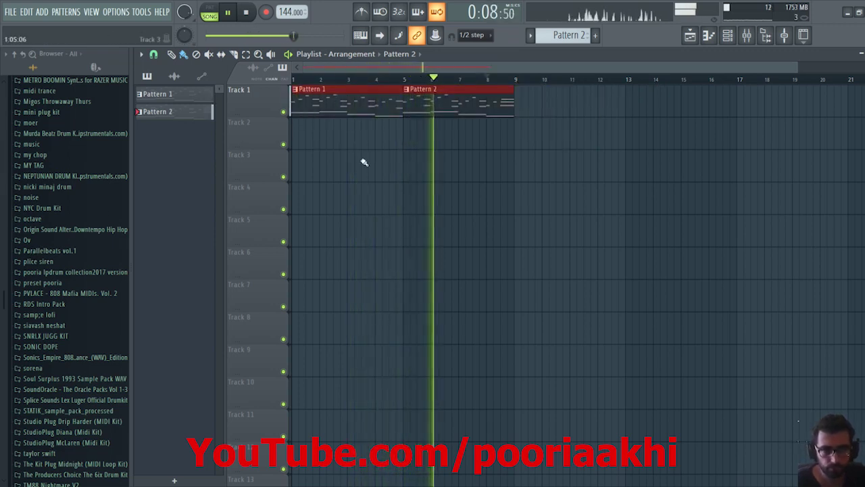
double_click(422, 105)
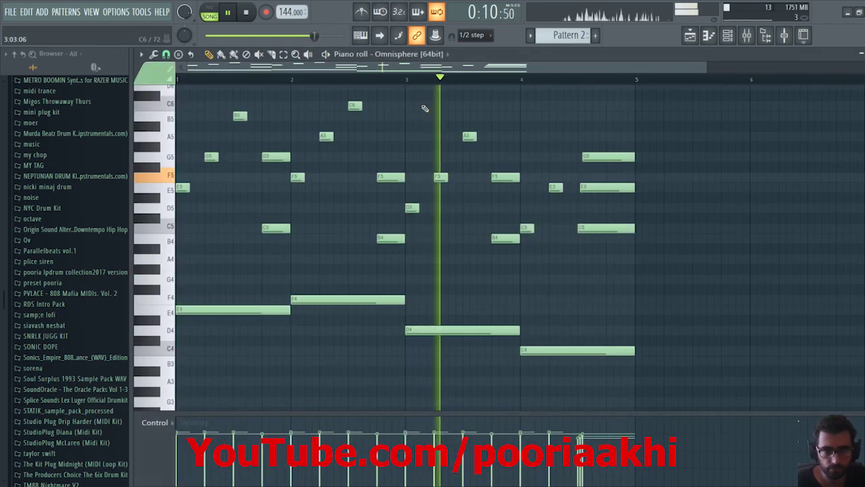
key("ctrl+z")
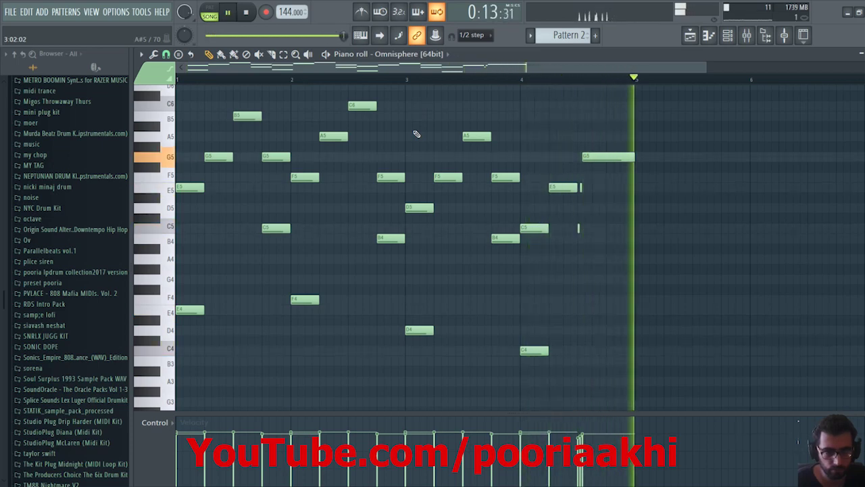
key("ctrl+z")
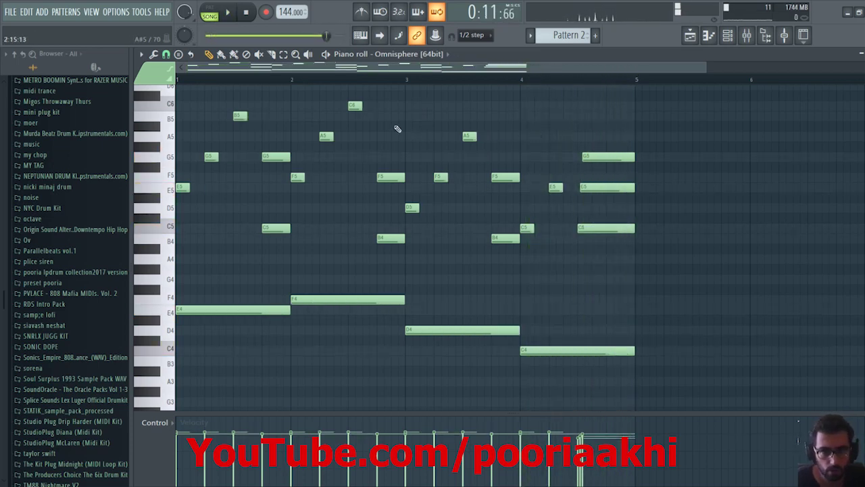
Select the short melody notes across bars 1 to 4 of Pattern 2, lengthen them together and play the song
left_click_drag(353, 133, 297, 180)
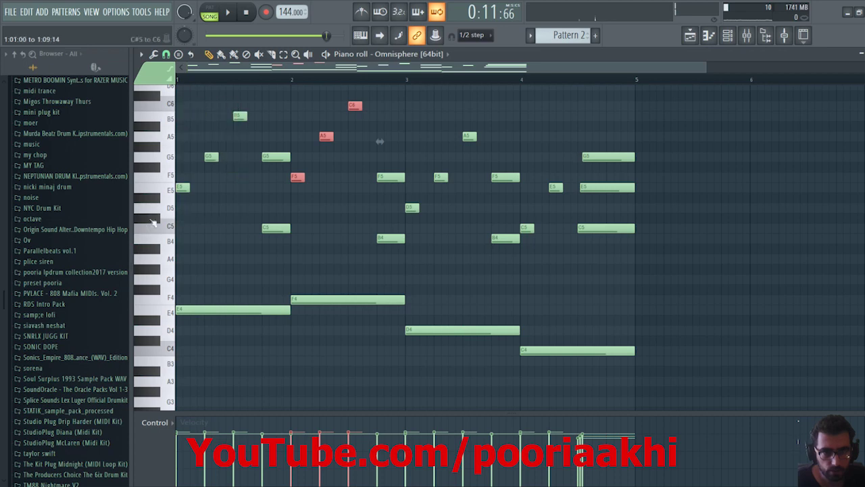
left_click_drag(255, 110, 192, 183)
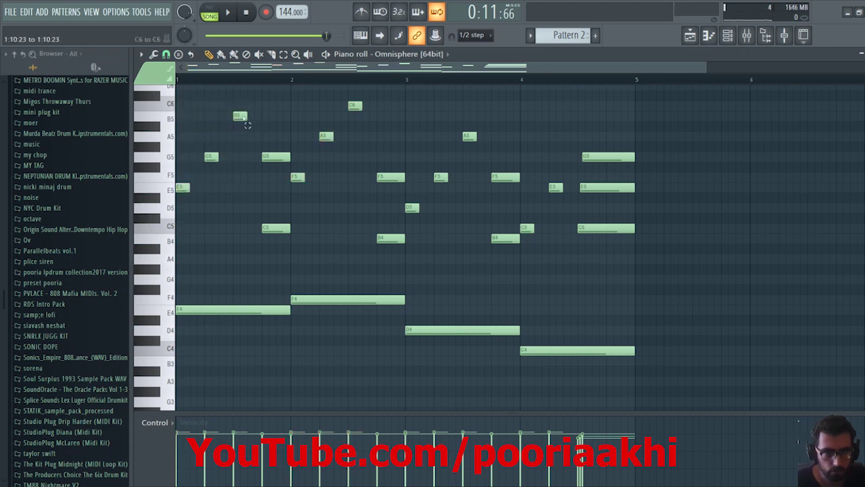
left_click_drag(249, 101, 174, 210)
left_click_drag(385, 103, 303, 188)
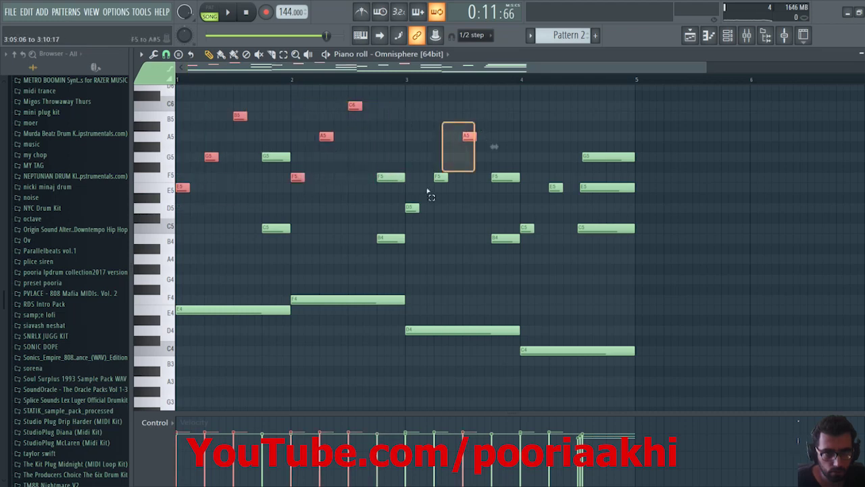
left_click_drag(430, 194, 414, 208)
left_click_drag(549, 196, 555, 228)
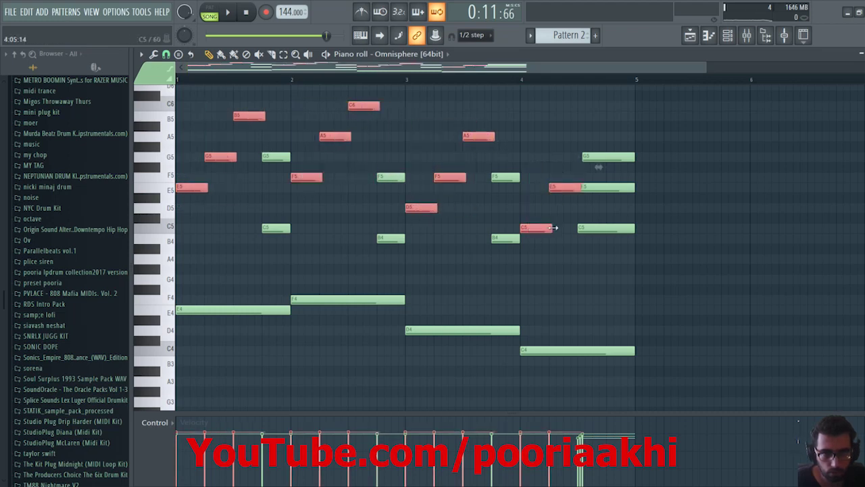
key("space")
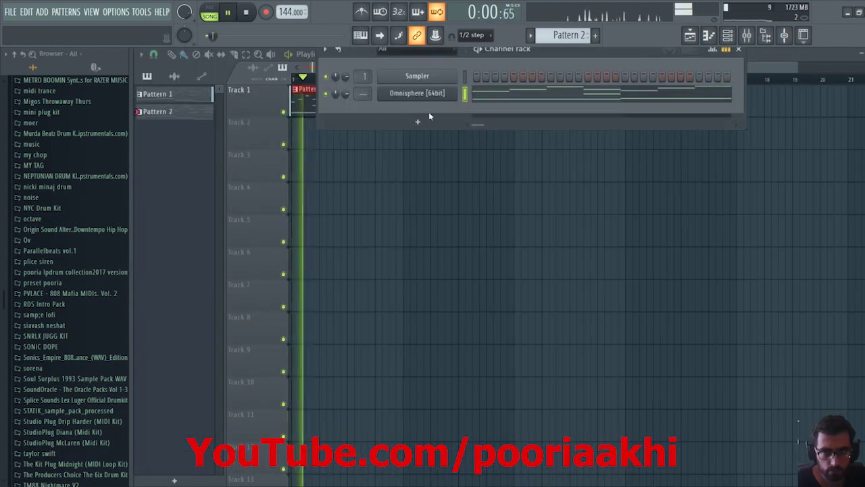
Open Pattern 1 in the piano roll and lengthen its short melody notes in bars 1 to 4 to a quarter bar each
left_click(344, 131)
key("F7")
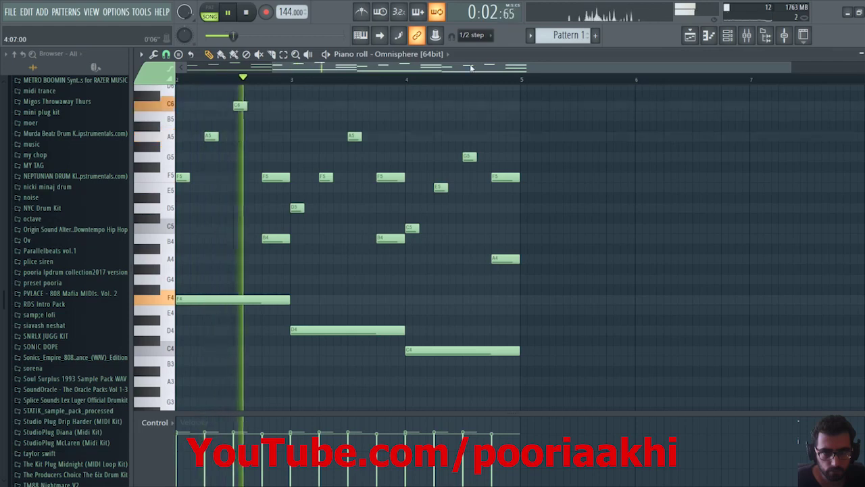
left_click_drag(472, 67, 386, 67)
left_click_drag(247, 108, 174, 194)
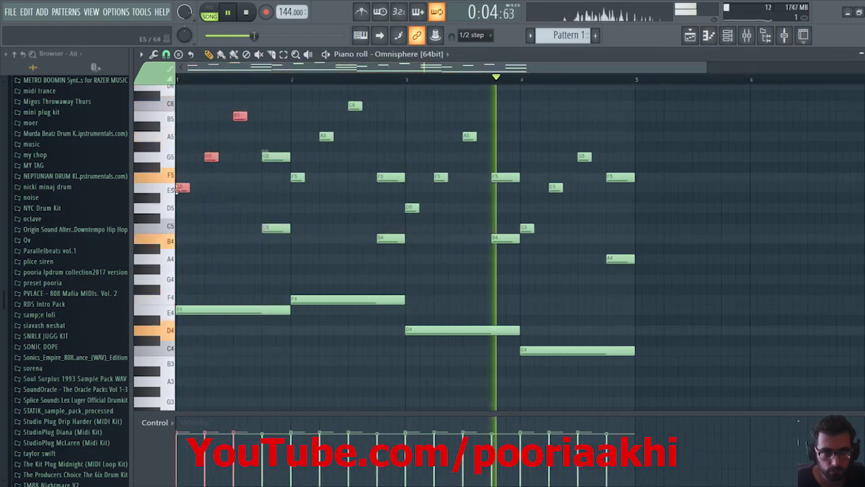
left_click_drag(373, 90, 295, 200)
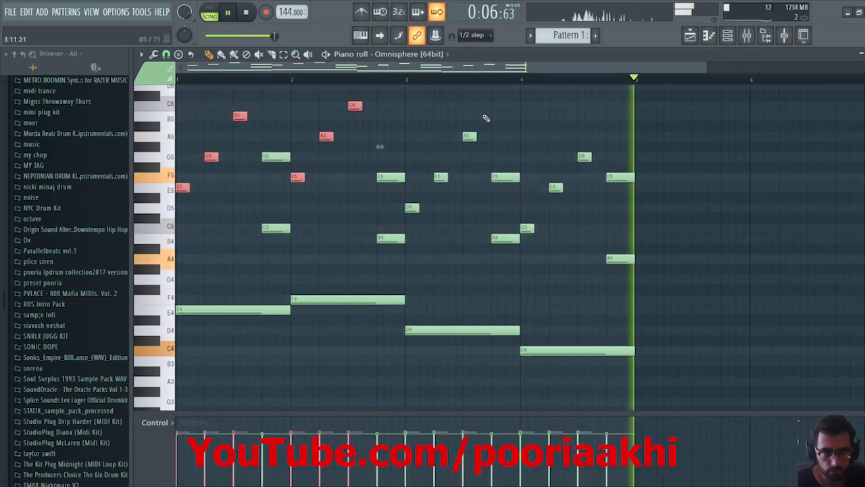
left_click_drag(477, 112, 412, 238)
left_click_drag(587, 149, 520, 272)
left_click_drag(350, 132, 306, 195)
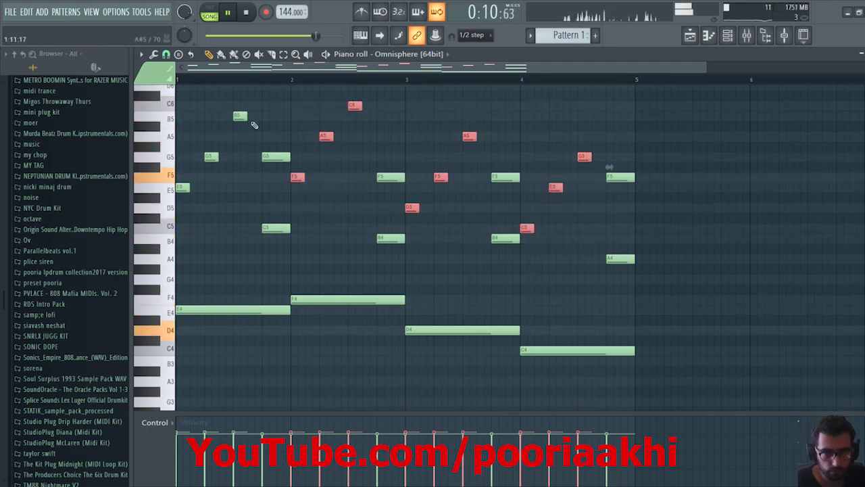
left_click_drag(251, 109, 199, 188)
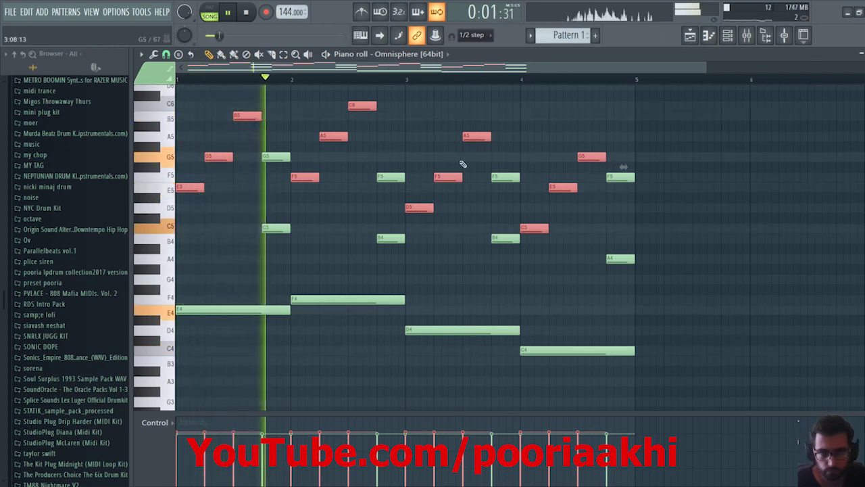
Strum the F5 and B4 notes on the last beat of bar 2 with the Strumizer, preserving their end
left_click(358, 240)
left_click_drag(419, 165, 388, 291)
left_click_drag(409, 154, 374, 282)
key("alt+s")
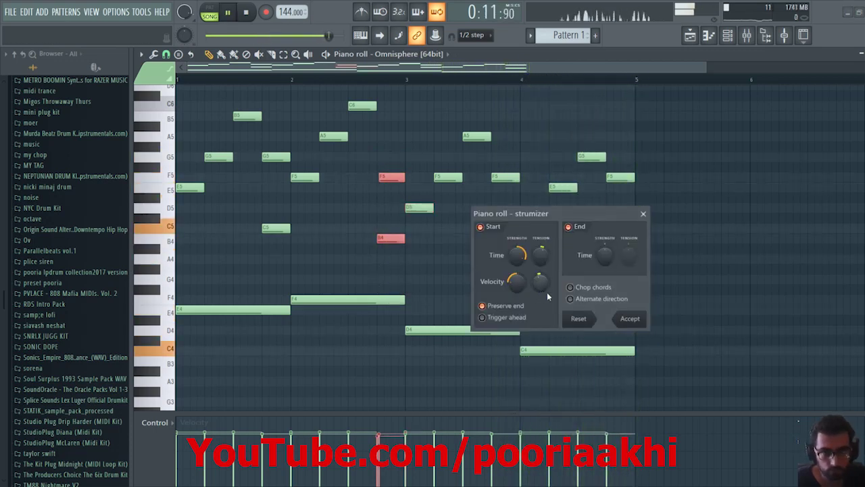
left_click(623, 318)
Strum the F5 and A4 notes on the last beat of bar 4, then close the piano roll and stop playback
left_click_drag(633, 164, 622, 288)
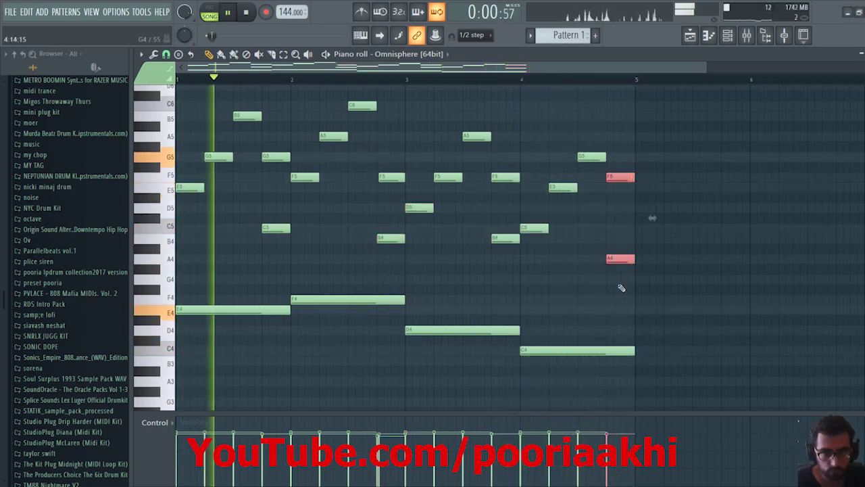
key("alt+s")
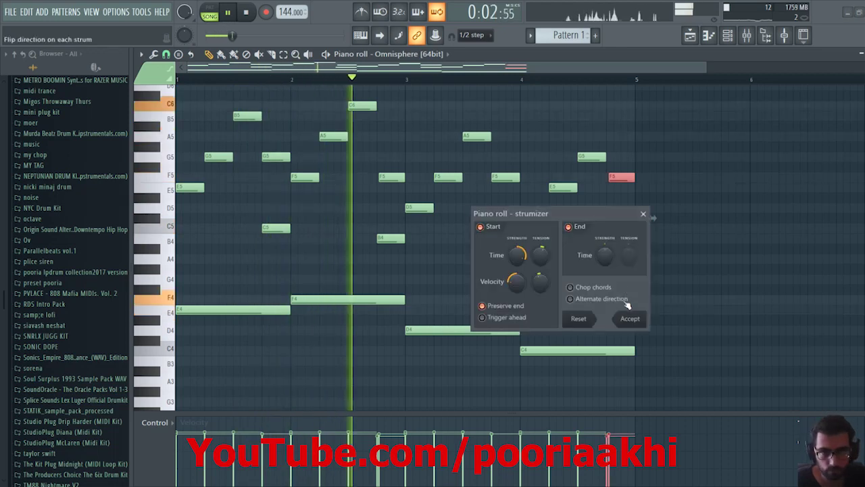
left_click(630, 319)
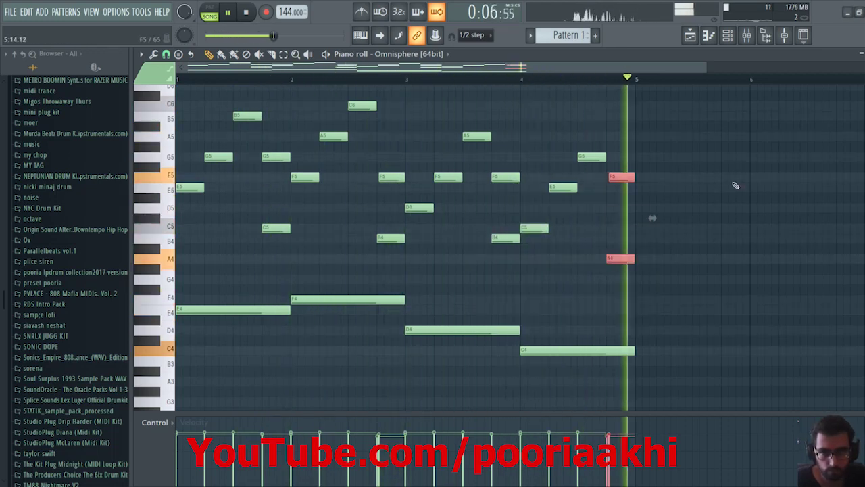
key("Escape")
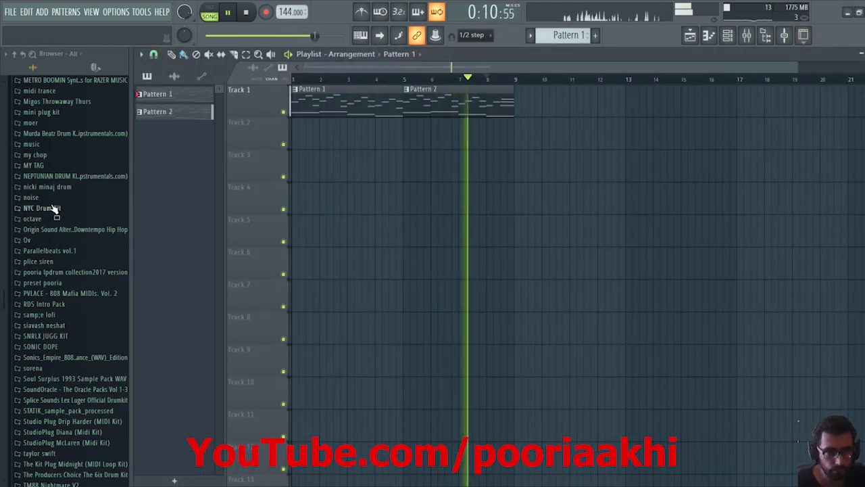
key("space")
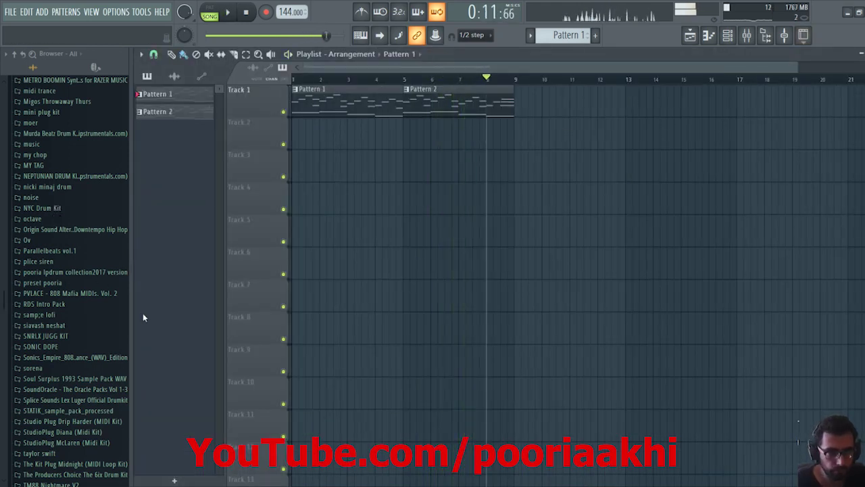
Clone the Omnisphere channel in the channel rack
left_click(728, 35)
right_click(425, 94)
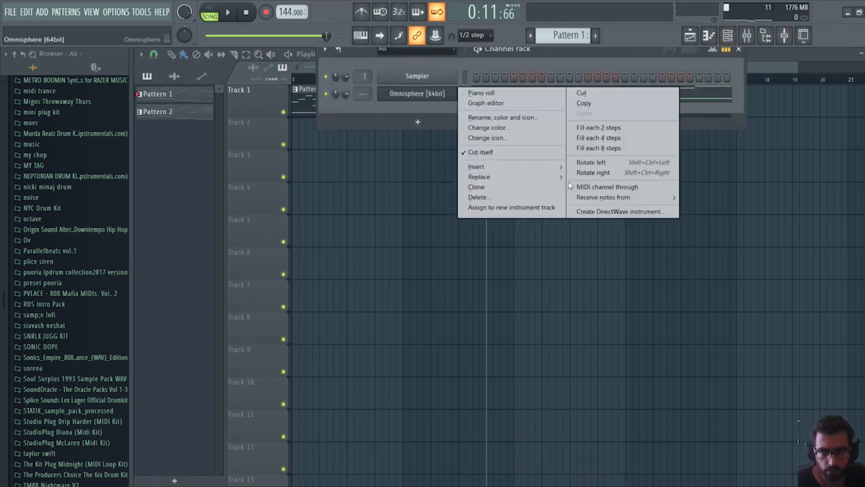
left_click(511, 189)
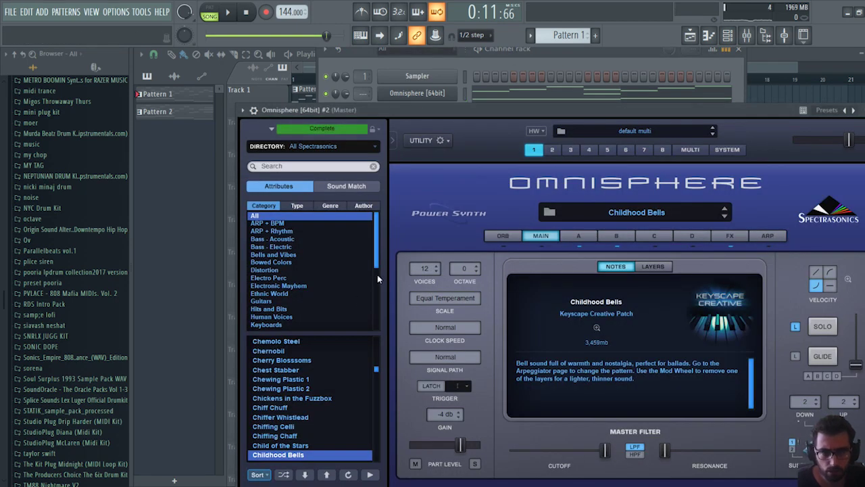
Try the Baritone Guitar a patch from the Guitars category in the cloned Omnisphere
scroll(376, 265, "down", 2)
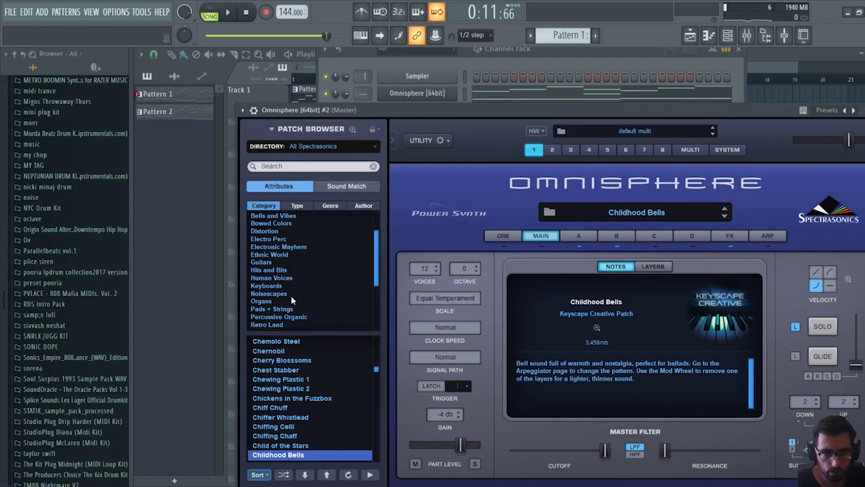
left_click(261, 261)
left_click(279, 379)
Filter the patches to the Pads + Strings category and the Bell Pads type, and load Bell Signs
scroll(377, 292, "down", 2)
left_click(289, 254)
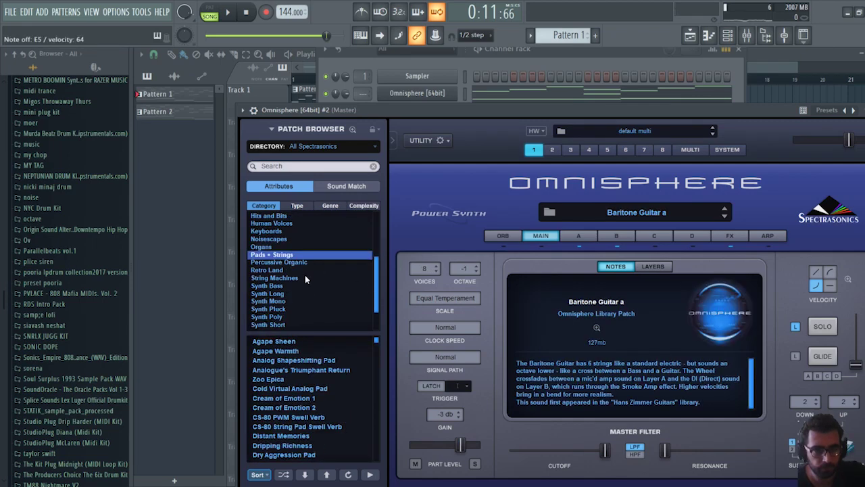
left_click(297, 206)
left_click(313, 255)
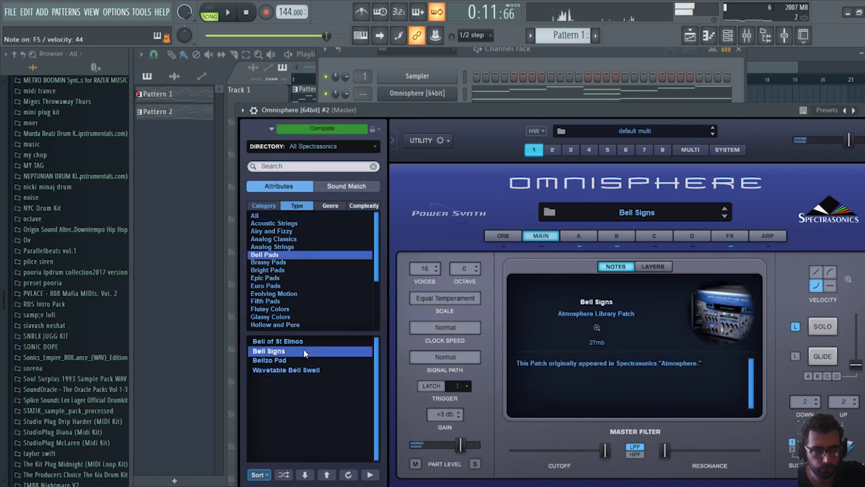
Close the Omnisphere window, copy the Pattern 1 notes from the original Omnisphere channel to the cloned one, and start playback
left_click(791, 106)
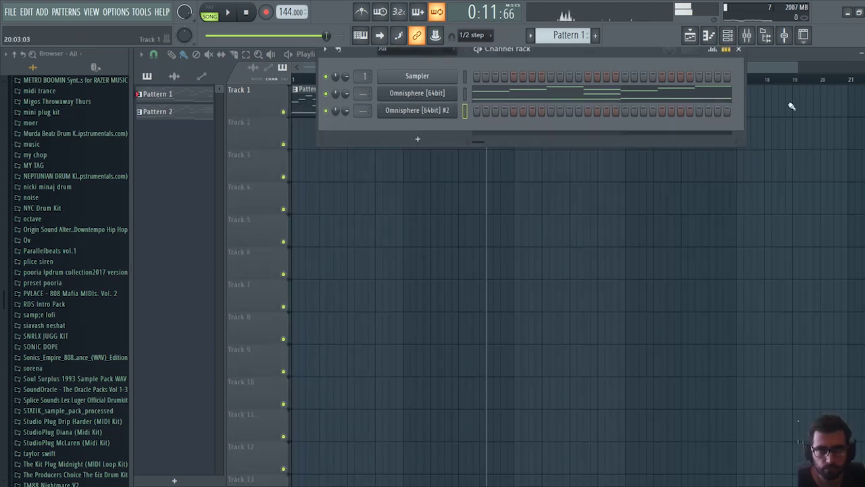
right_click(425, 91)
left_click(583, 103)
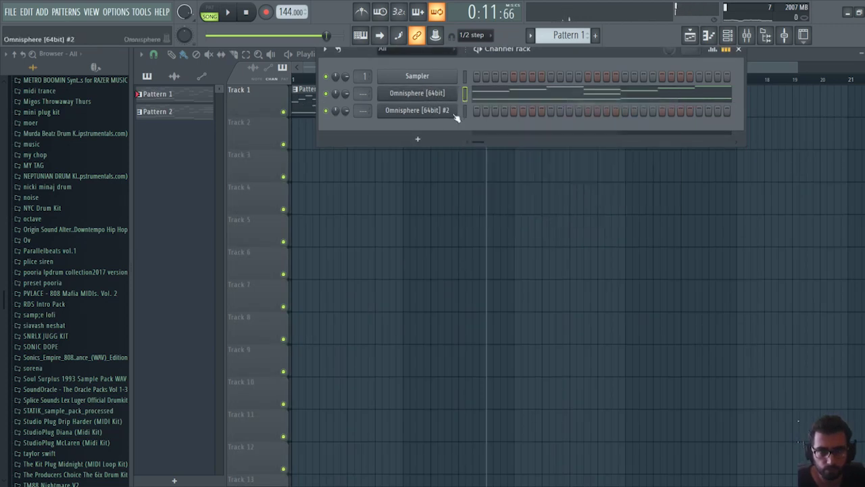
right_click(425, 110)
left_click(590, 133)
key("space")
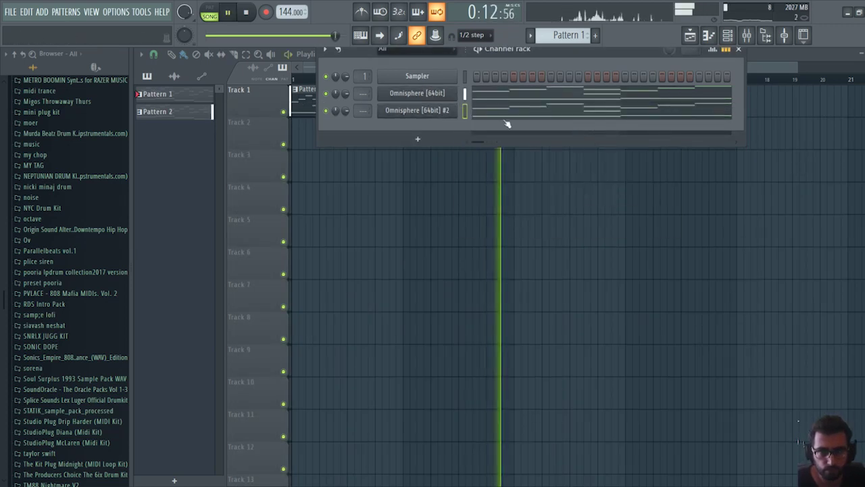
Switch to Pattern 2 and copy its notes from the original Omnisphere channel to Omnisphere #2
key("F6")
left_click(440, 110)
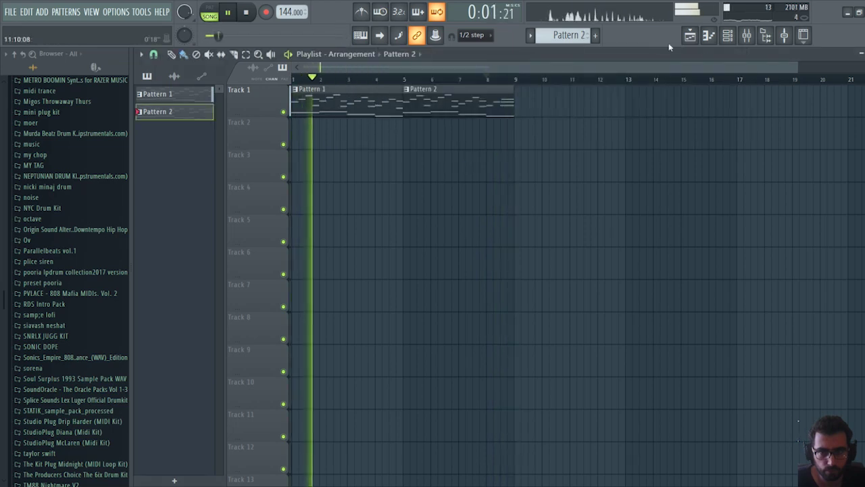
key("F6")
right_click(450, 98)
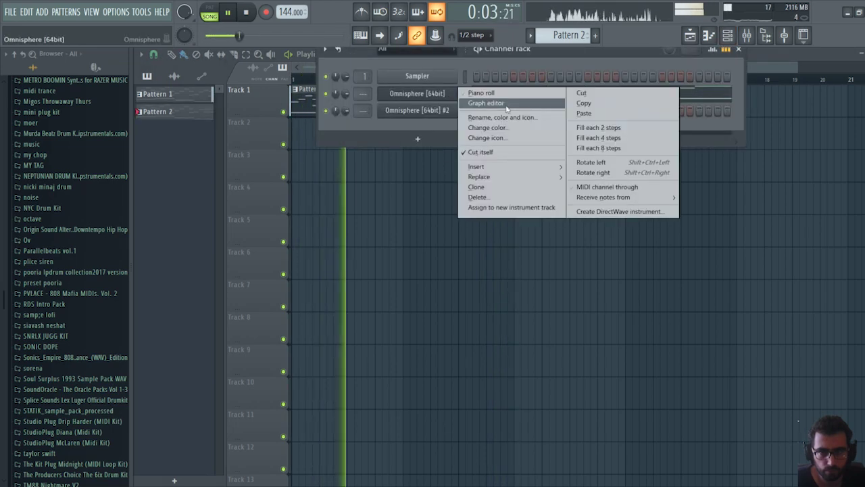
left_click(583, 106)
right_click(440, 110)
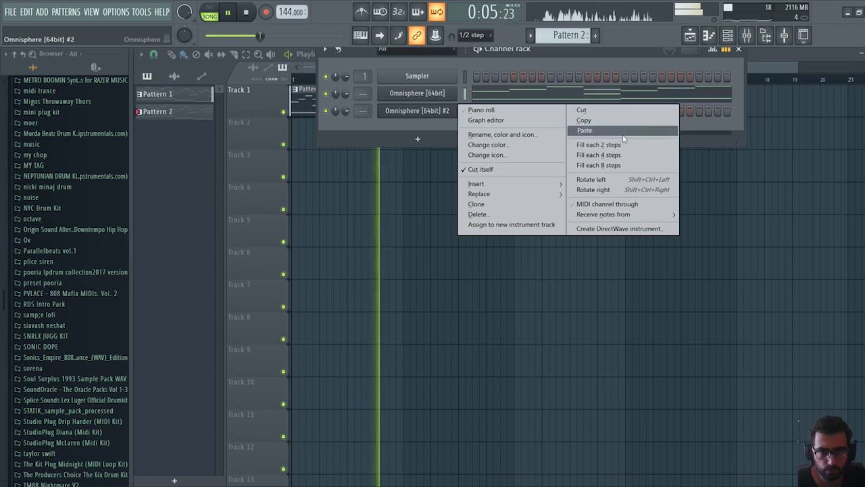
left_click(585, 130)
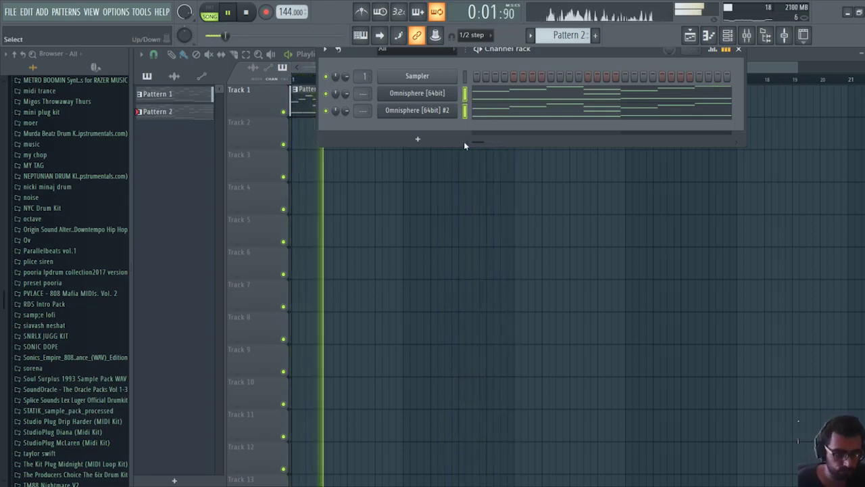
Route the two Omnisphere channels to mixer tracks 2 and 3, lower the Omnisphere #2 fader, and close the mixer
key("F9")
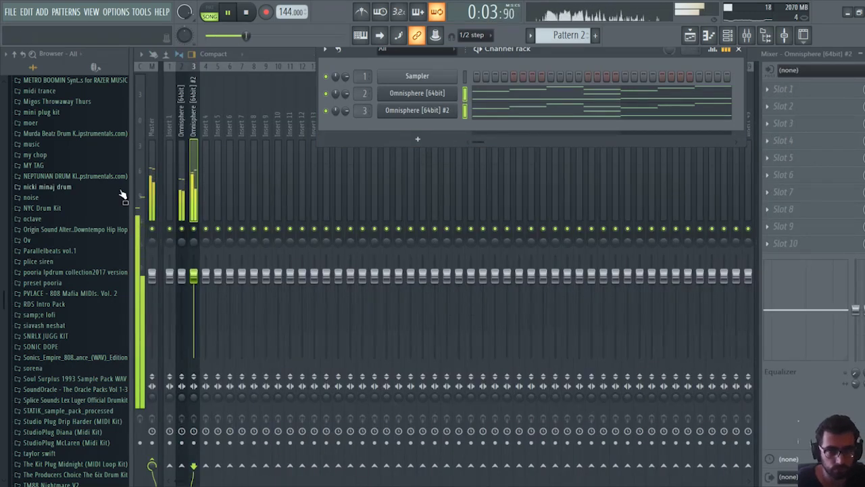
left_click(198, 186)
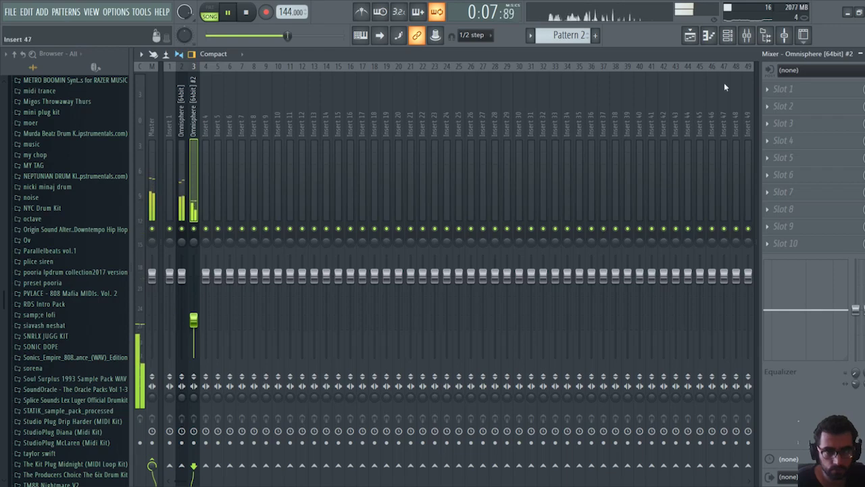
left_click(860, 53)
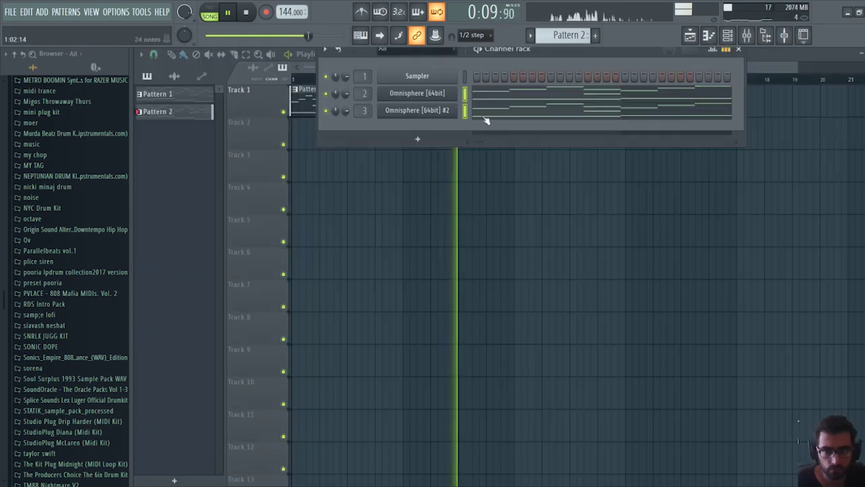
Shorten the amp envelope release of the Bell Signs patch on layer A and set layer B's release to about 0.88 sec
left_click(440, 112)
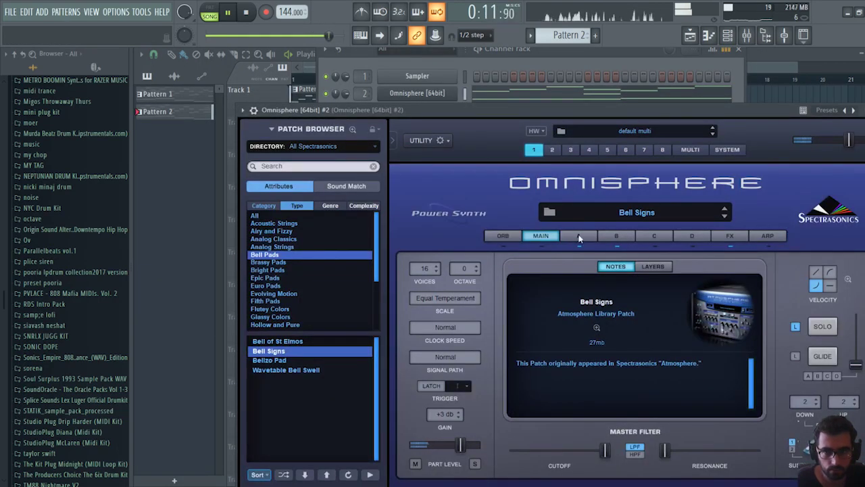
left_click(579, 236)
left_click_drag(785, 415, 784, 419)
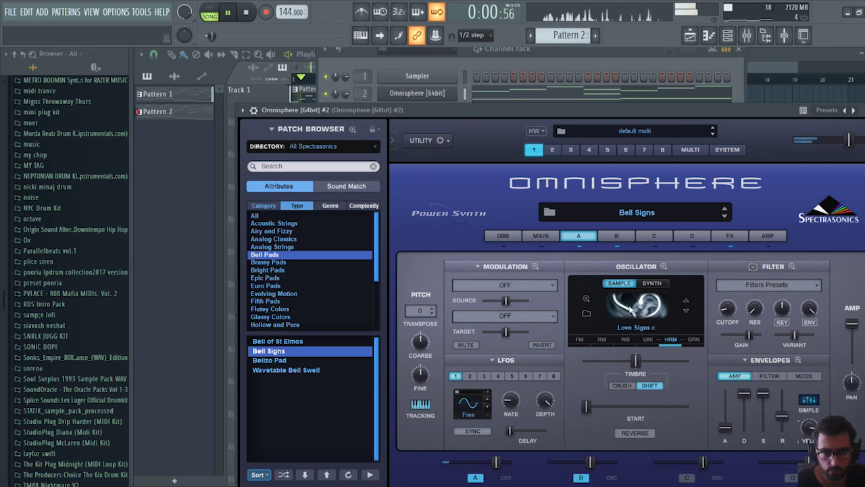
left_click(617, 246)
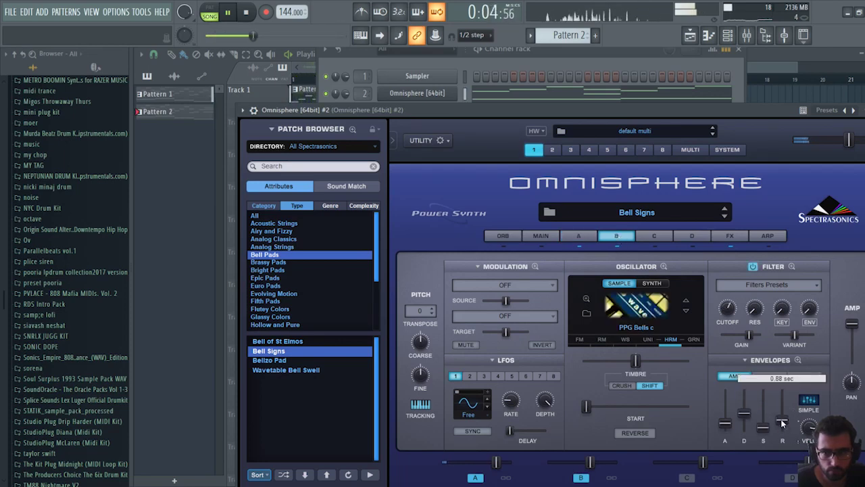
key("Escape")
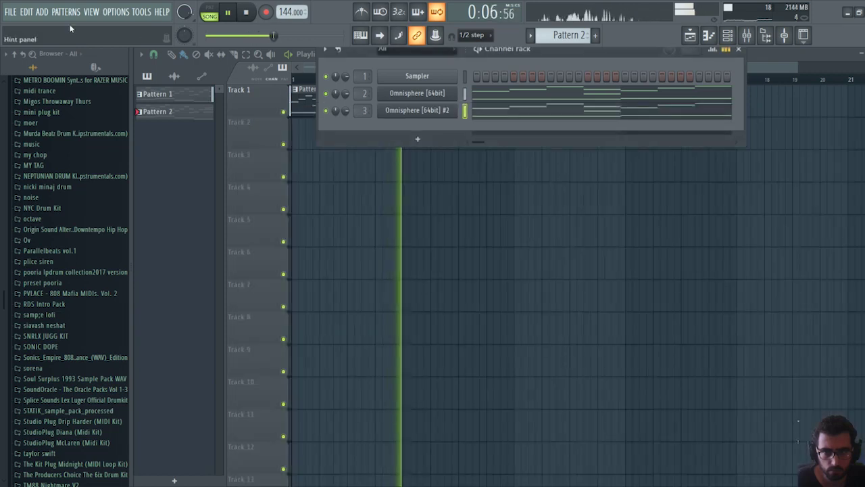
Check the audio device settings and the FL Studio ASIO driver panel, and close both
left_click(116, 11)
left_click(132, 46)
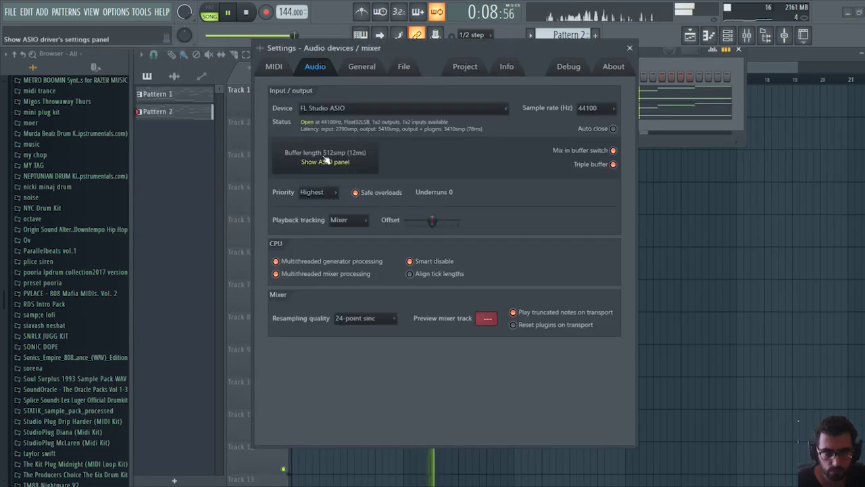
left_click(315, 162)
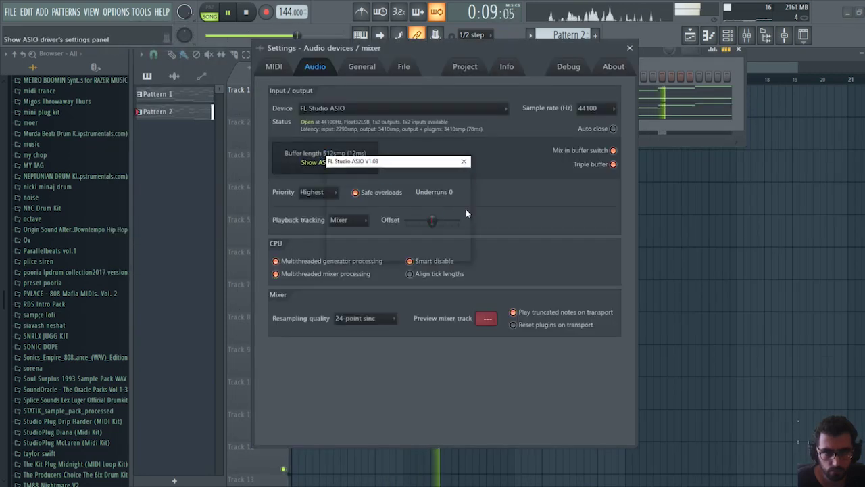
left_click(464, 162)
left_click(630, 48)
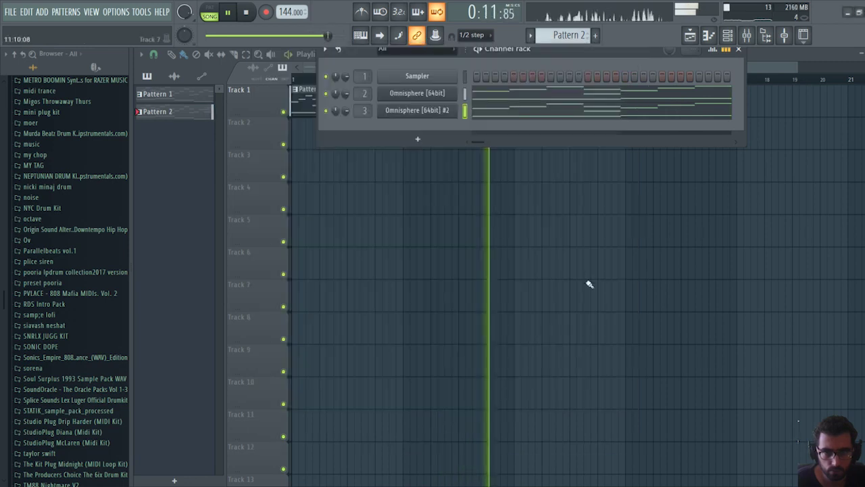
Close the channel rack, stop playback, and expand the Drums Single shots kit's 808 & Kicks folder in the browser
key("Escape")
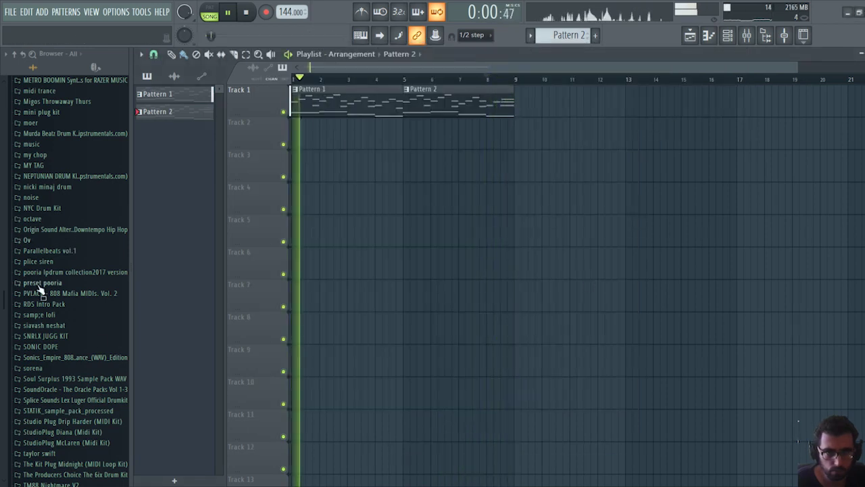
scroll(101, 344, "down", 5)
scroll(100, 344, "up", 3)
scroll(101, 344, "up", 4)
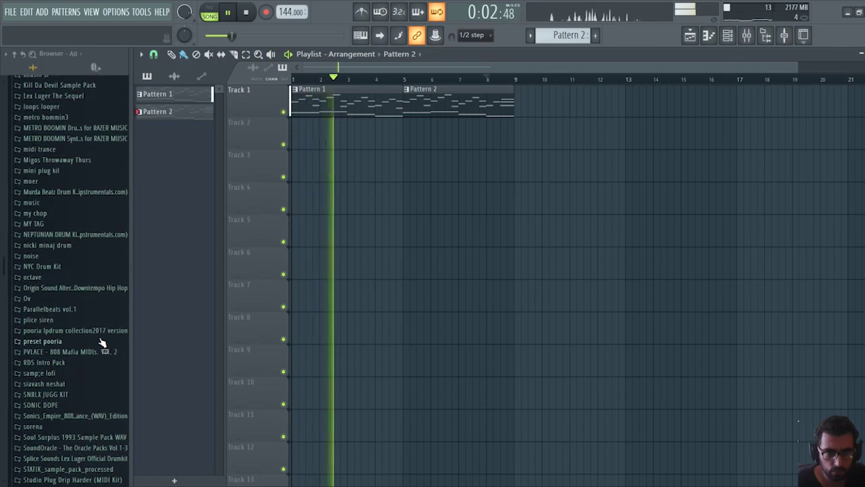
scroll(34, 179, "up", 5)
scroll(40, 193, "up", 1)
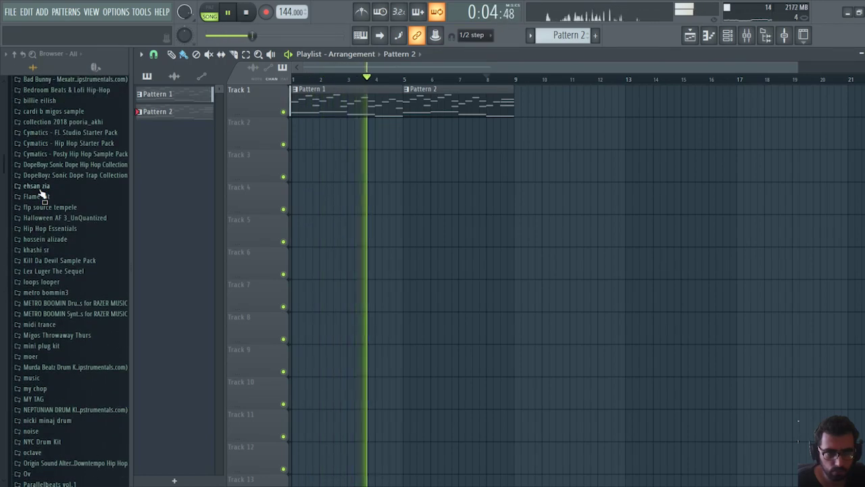
left_click(68, 251)
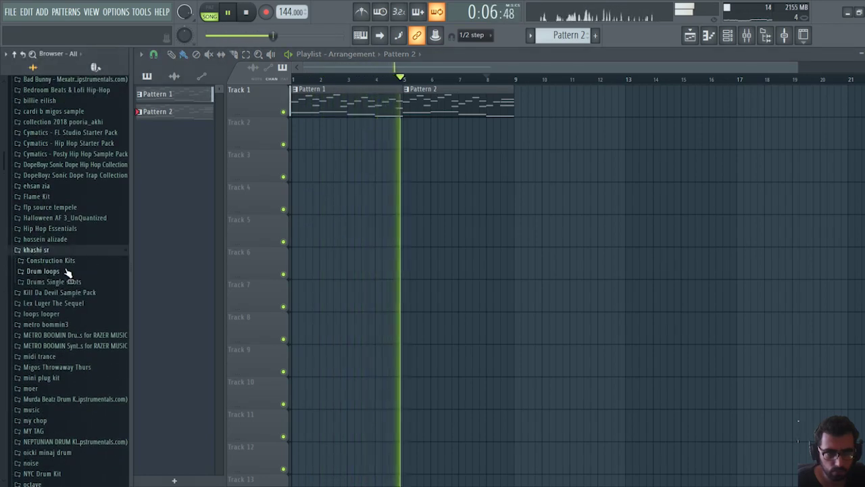
key("space")
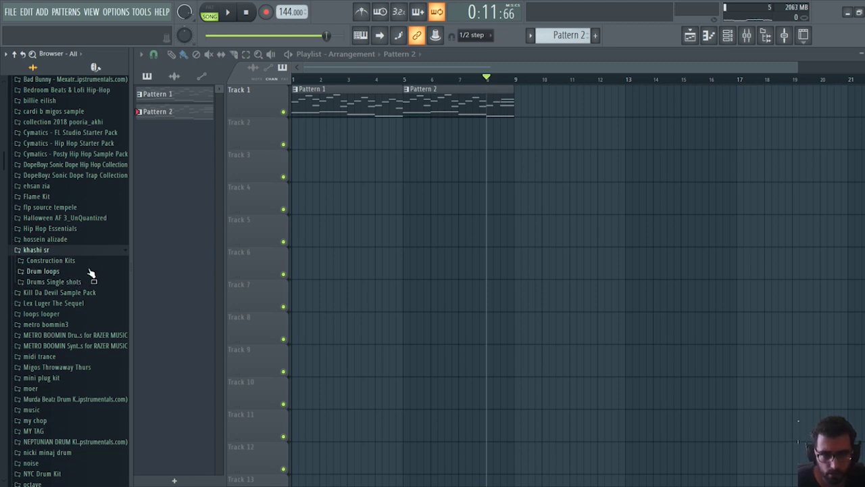
left_click(56, 282)
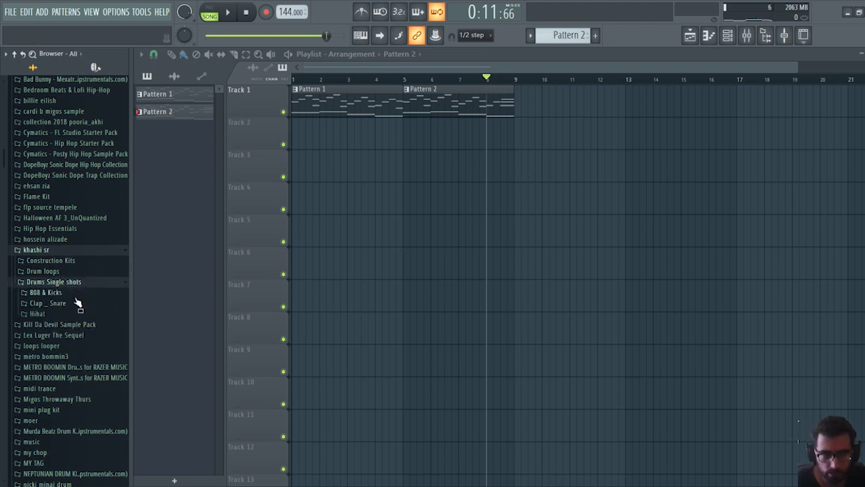
left_click(54, 293)
Audition the numbered 808 samples in the 808 & Kicks folder, from 808 - 1 through 808 - 11
left_click(85, 288)
left_click(85, 297)
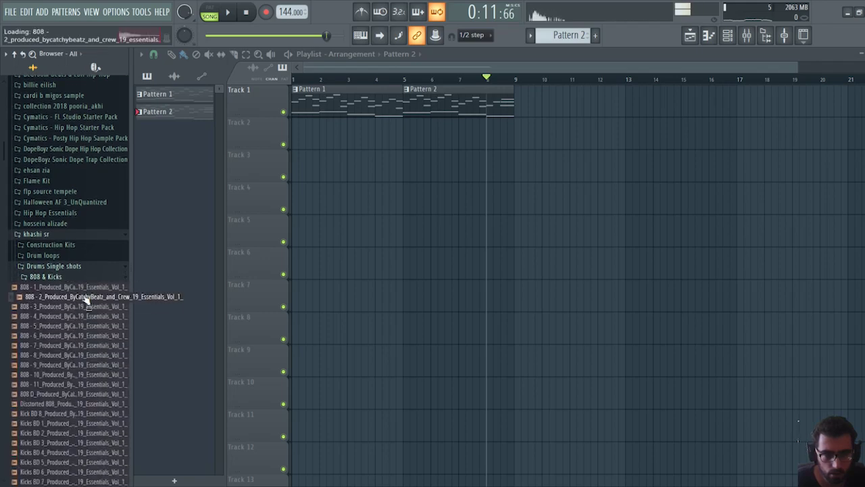
left_click(86, 308)
left_click(84, 326)
left_click(81, 306)
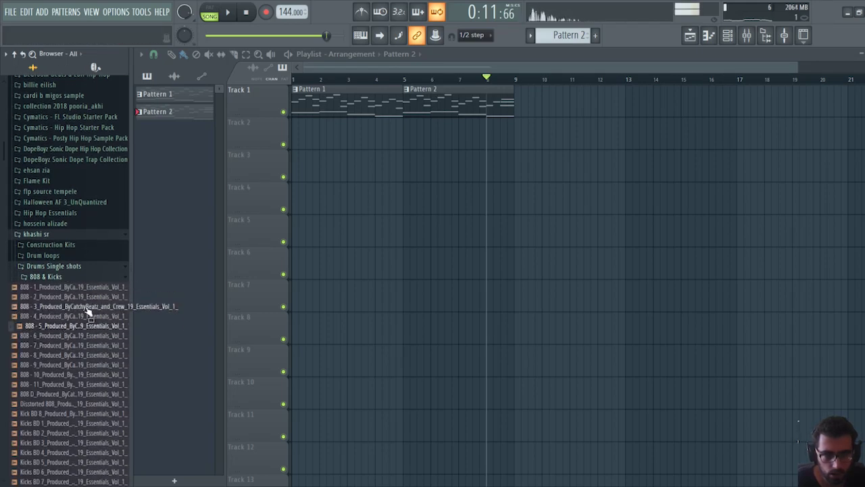
left_click(87, 316)
left_click(90, 326)
left_click(95, 331)
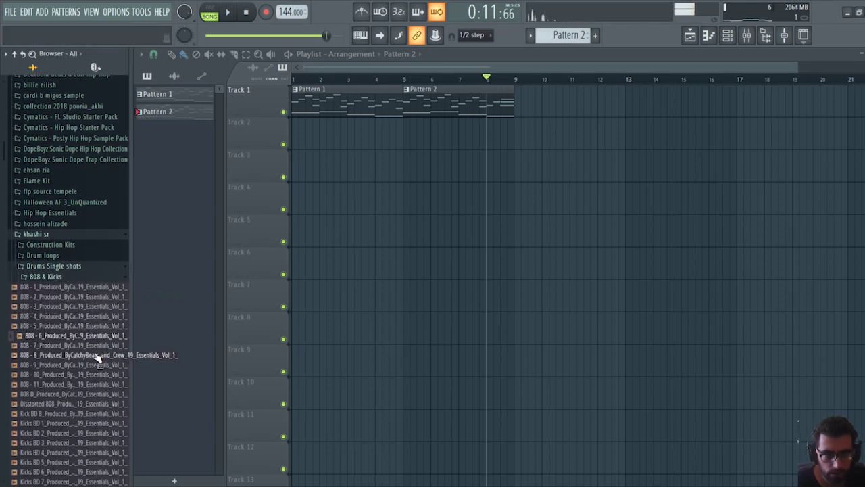
left_click(100, 331)
left_click(103, 336)
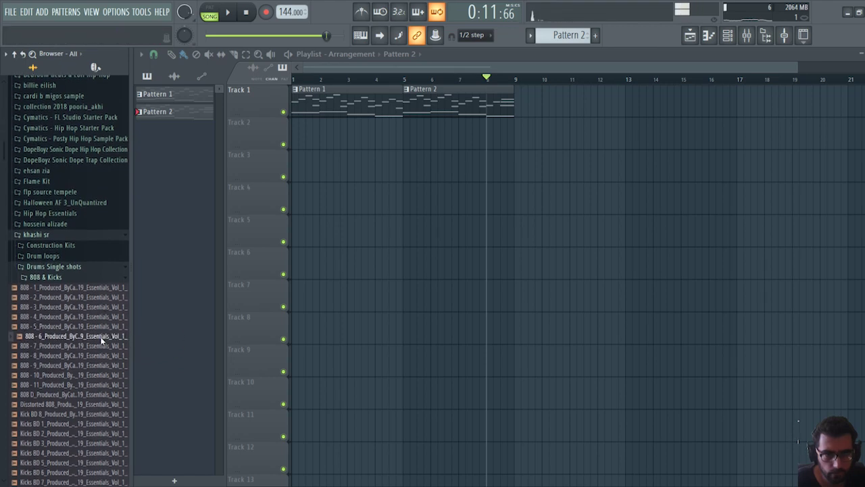
left_click(108, 345)
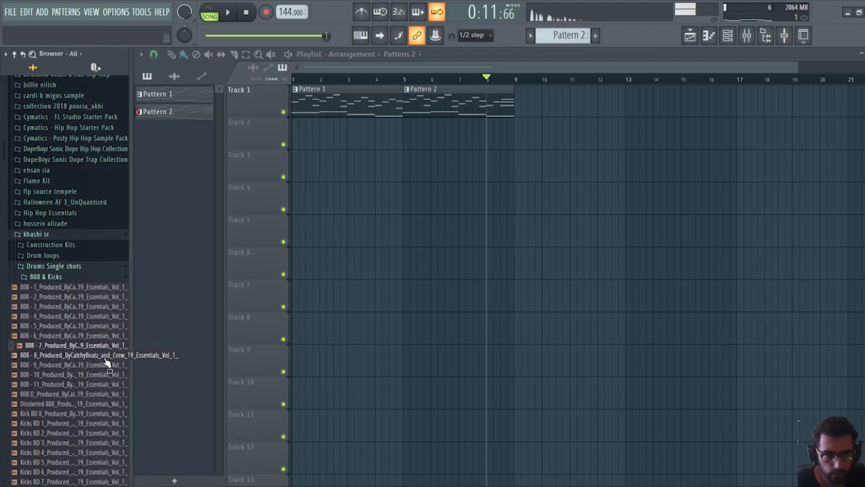
left_click(109, 355)
left_click(111, 364)
left_click(113, 383)
scroll(101, 304, "down", 6)
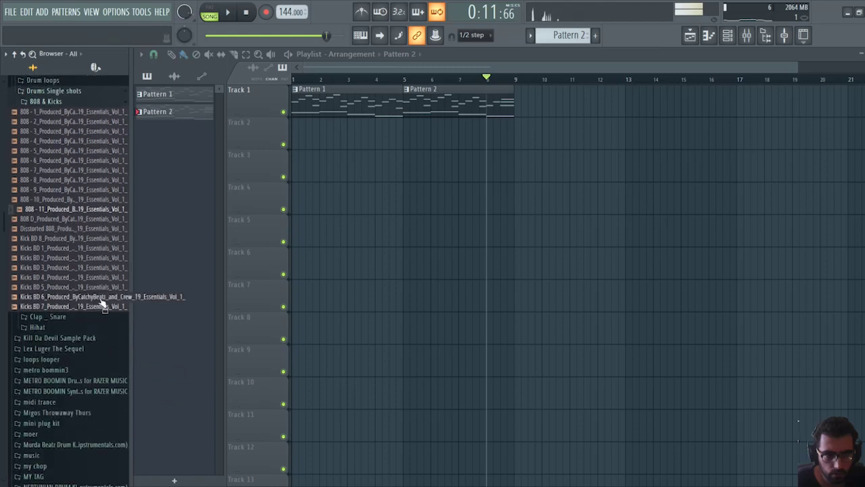
left_click(105, 190)
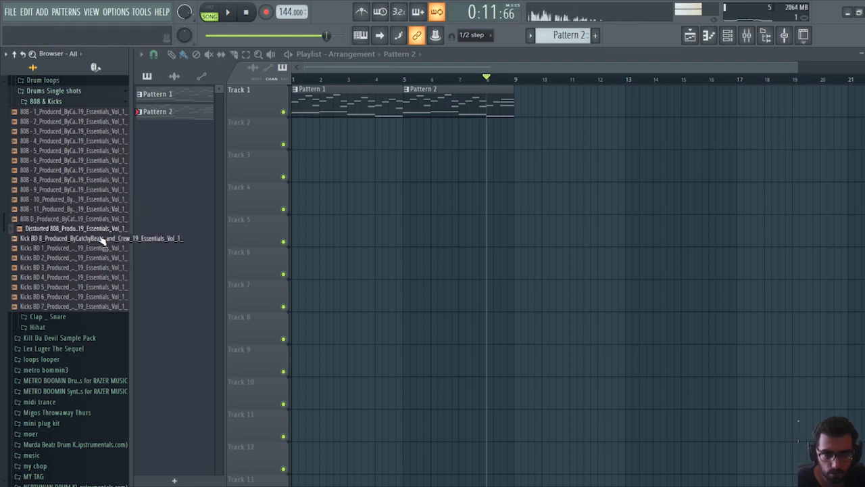
Audition Kicks BD 3 and Kicks BD 4, and open Kicks BD 4 in a new sampler channel
left_click(109, 268)
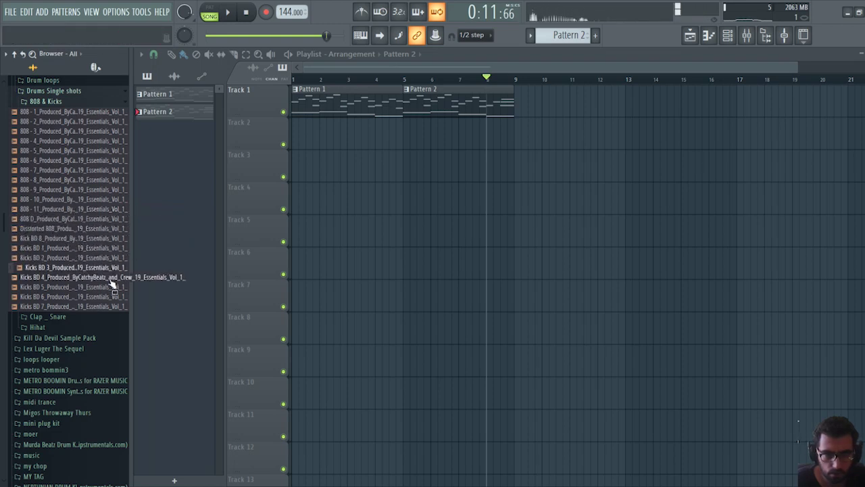
left_click(112, 277)
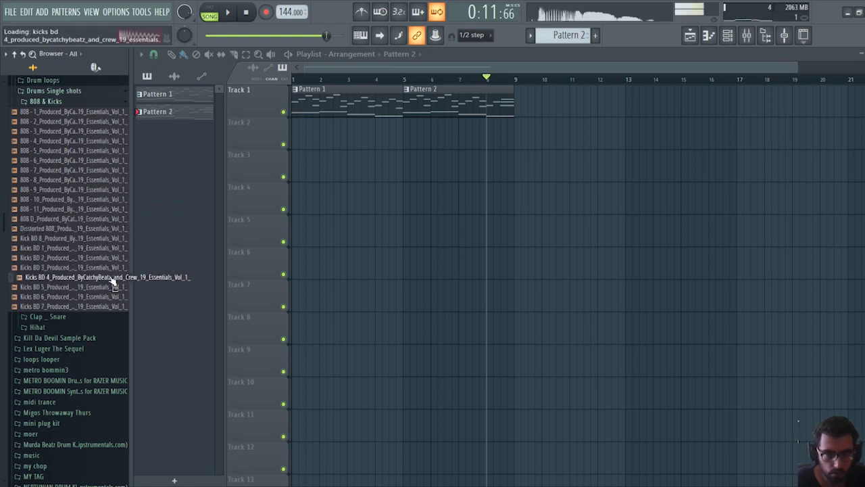
right_click(112, 277)
left_click(135, 284)
Audition Kicks BD 5, 6 and 7, plus the 808 - 8, 808 - 6 and 808 - 5 samples
left_click(110, 286)
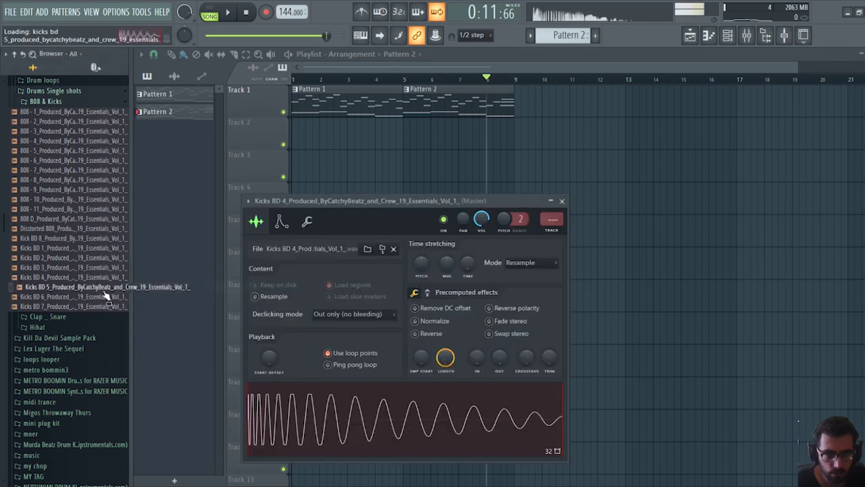
left_click(109, 296)
left_click(110, 306)
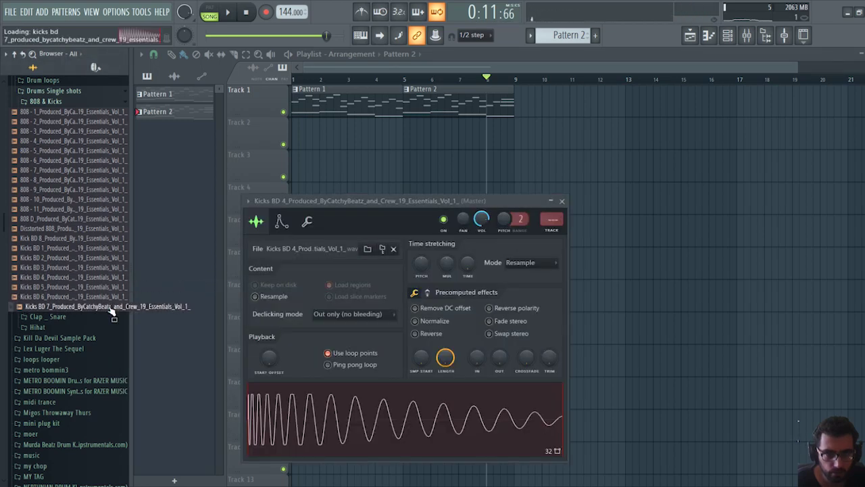
left_click(108, 179)
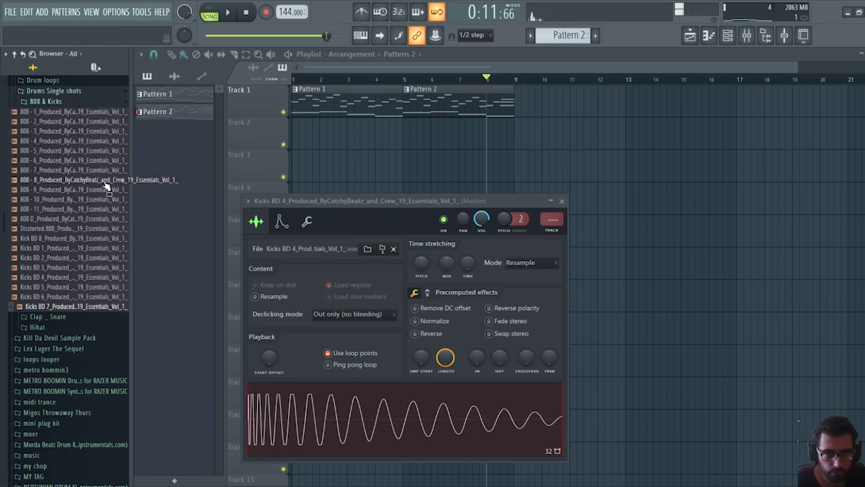
left_click(105, 161)
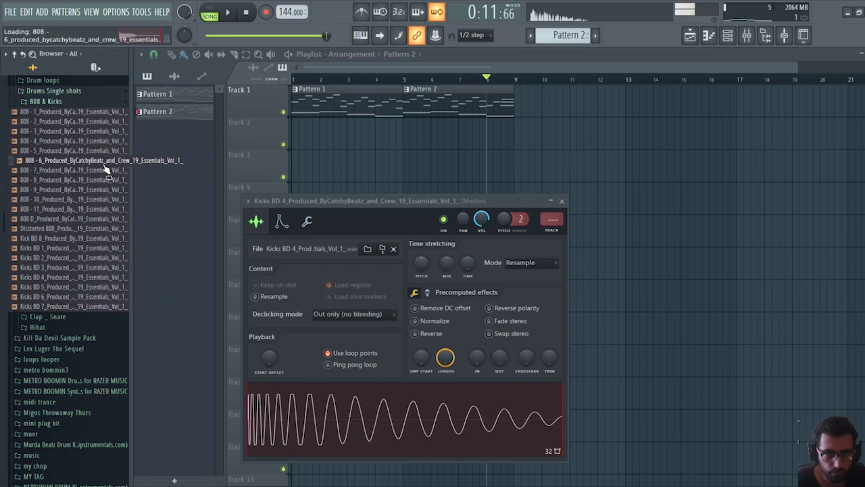
left_click(108, 150)
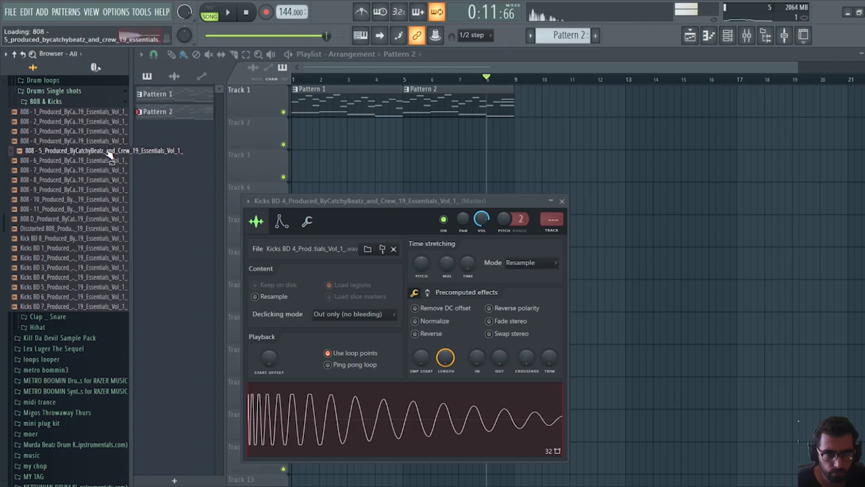
Open the 808 - 5 sample in a new channel, and close both open sampler windows
right_click(109, 152)
left_click(153, 161)
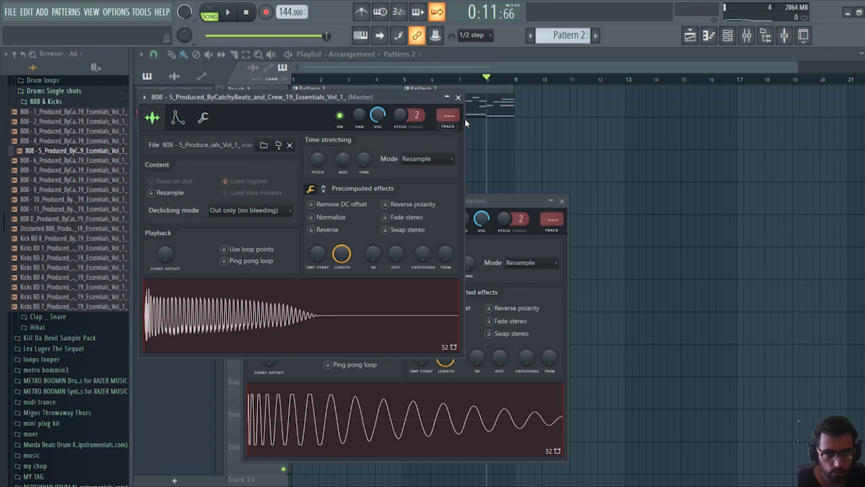
left_click(458, 98)
left_click(561, 202)
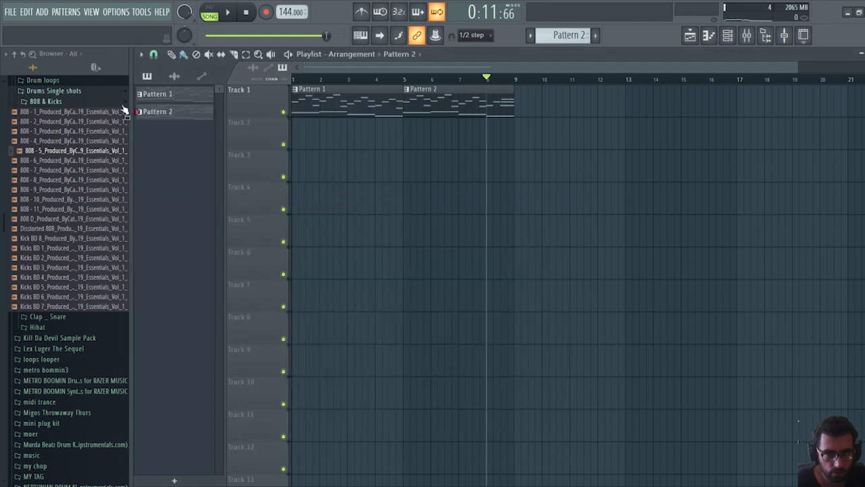
Collapse the 808 & Kicks folder, and open snare 11 from the Clap _ Snare folder in a new channel, closing its sampler window
left_click(46, 102)
left_click(60, 112)
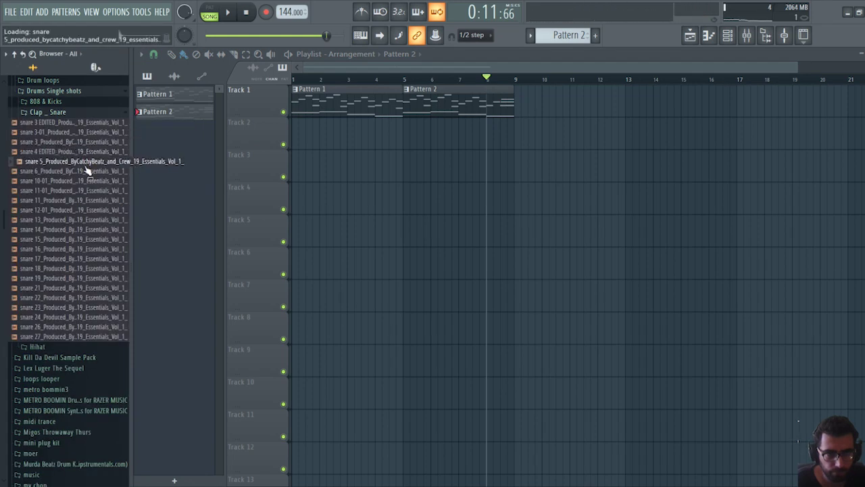
right_click(106, 207)
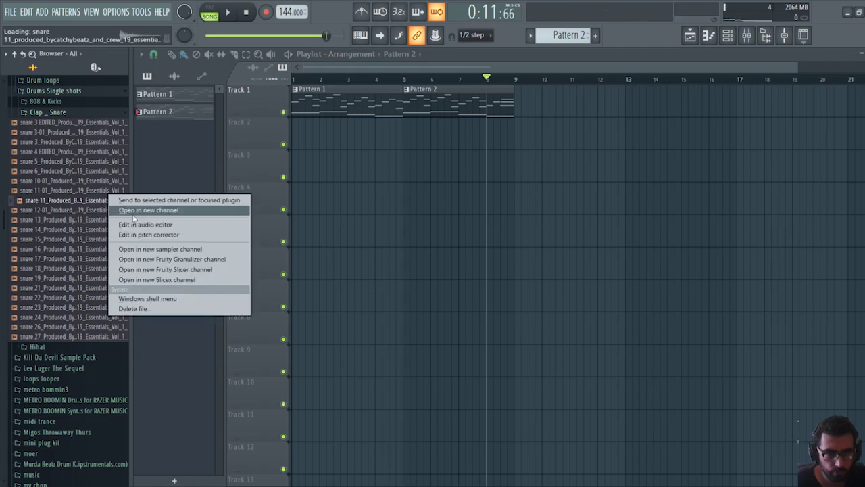
left_click(135, 209)
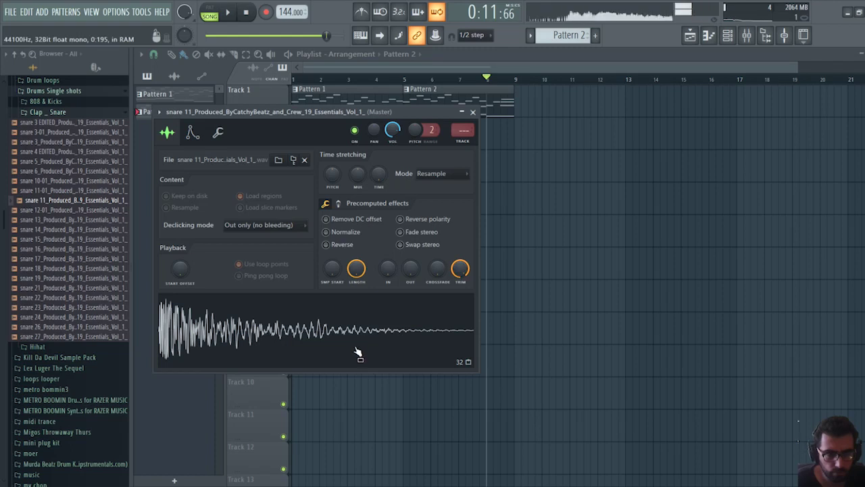
left_click(472, 112)
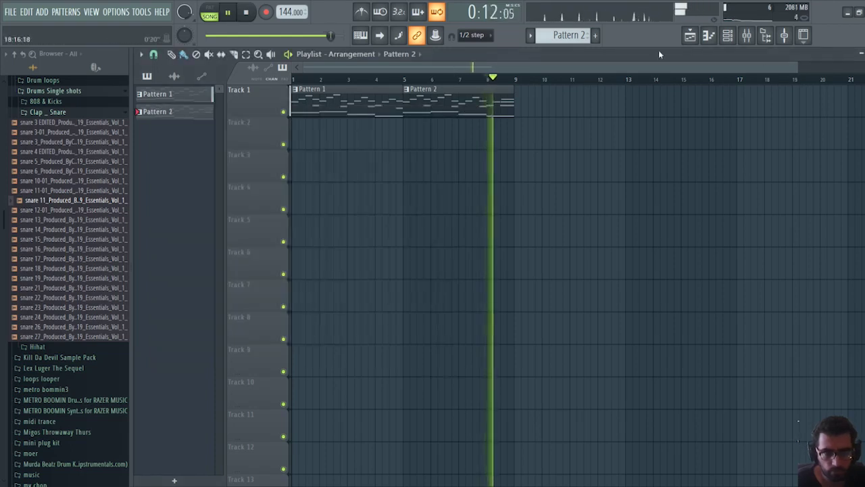
Create Pattern 3 and place two consecutive four-bar clips of it on Track 2, beneath Pattern 1 and Pattern 2
scroll(578, 40, "up", 1)
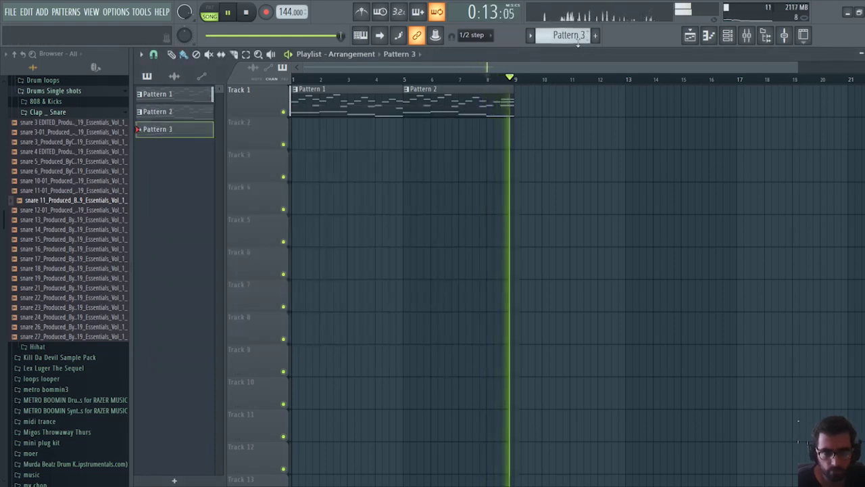
left_click(297, 126)
left_click_drag(315, 132, 394, 159)
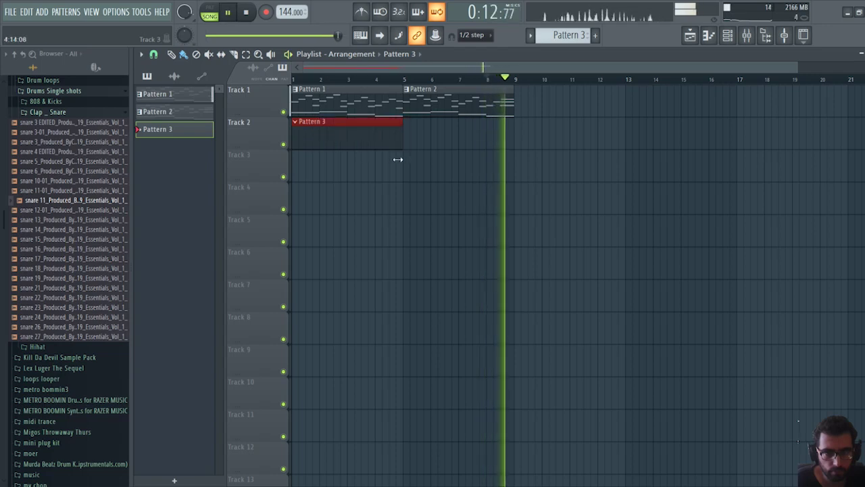
left_click(419, 134)
left_click_drag(429, 135, 504, 147)
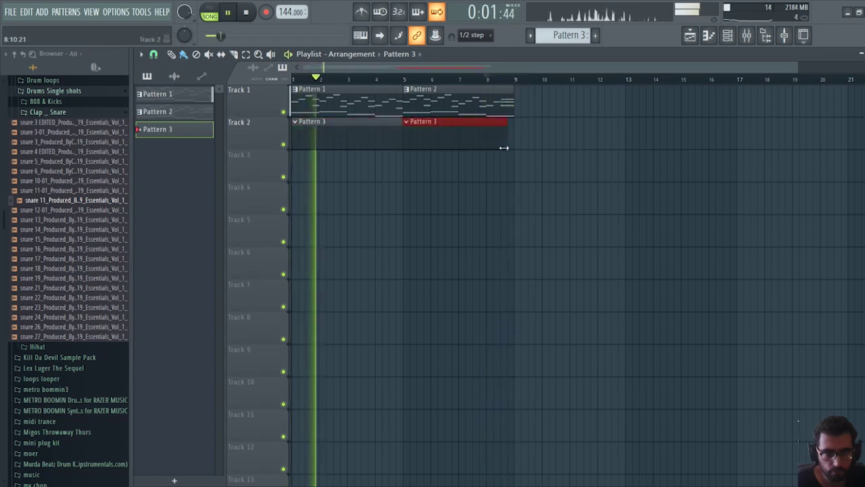
In Pattern 3's snare 11 piano roll, add C5 notes on step 9 of bars 1 to 4 and on step 15 of bars 1 and 3
double_click(320, 141)
right_click(464, 161)
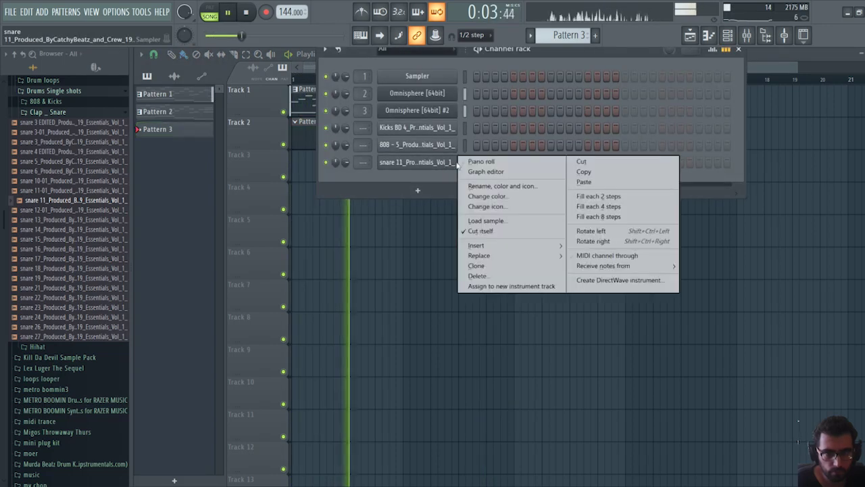
left_click(491, 161)
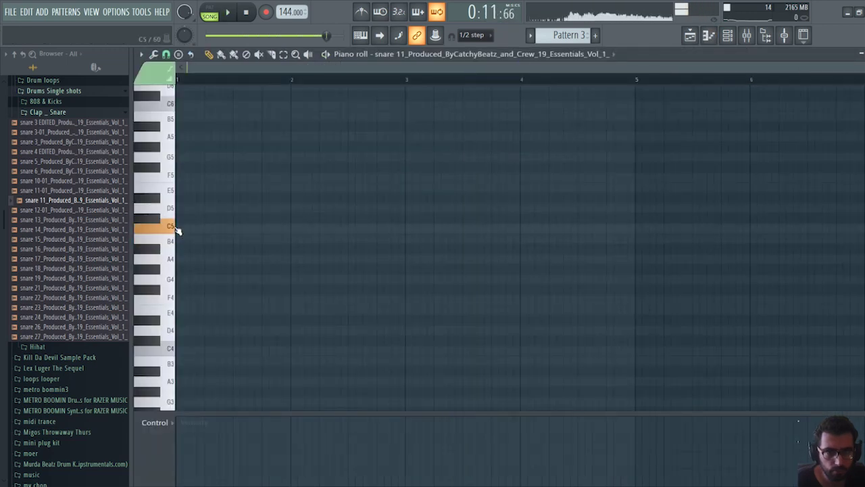
left_click_drag(343, 237, 347, 224)
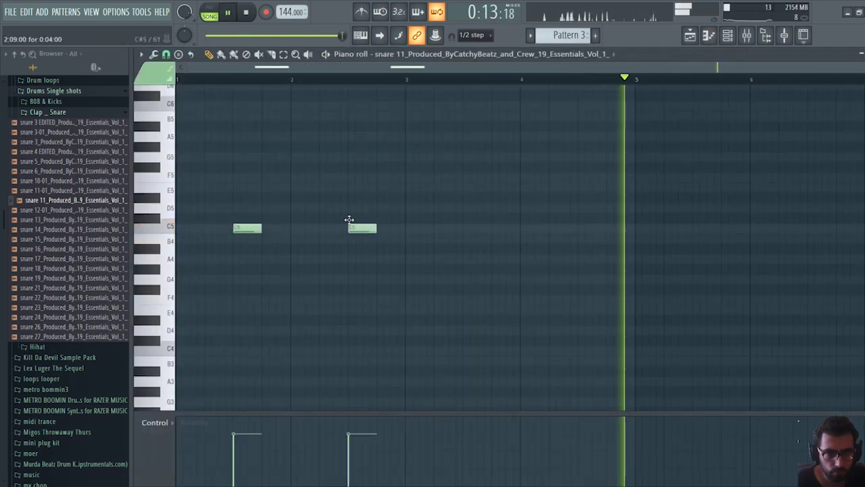
left_click(464, 227)
left_click_drag(537, 236, 578, 237)
left_click(578, 228)
right_click(572, 238)
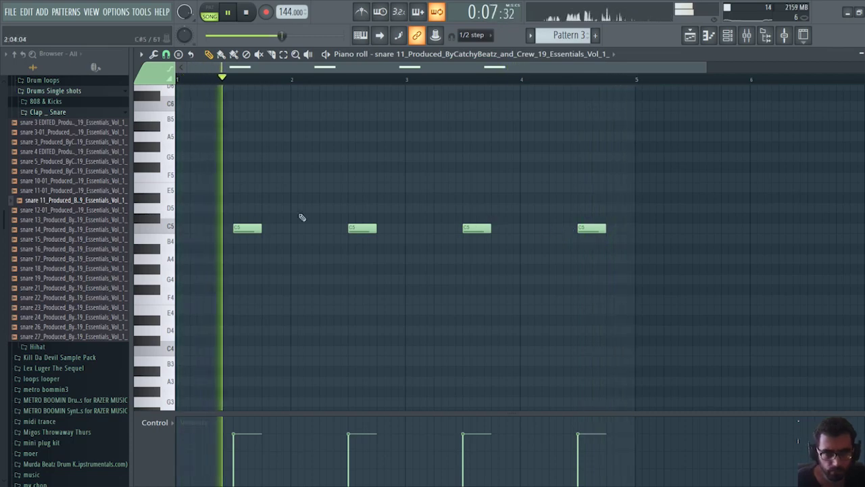
mouse_move(277, 223)
left_mouse_down()
mouse_move(277, 247)
mouse_move(277, 228)
left_mouse_up()
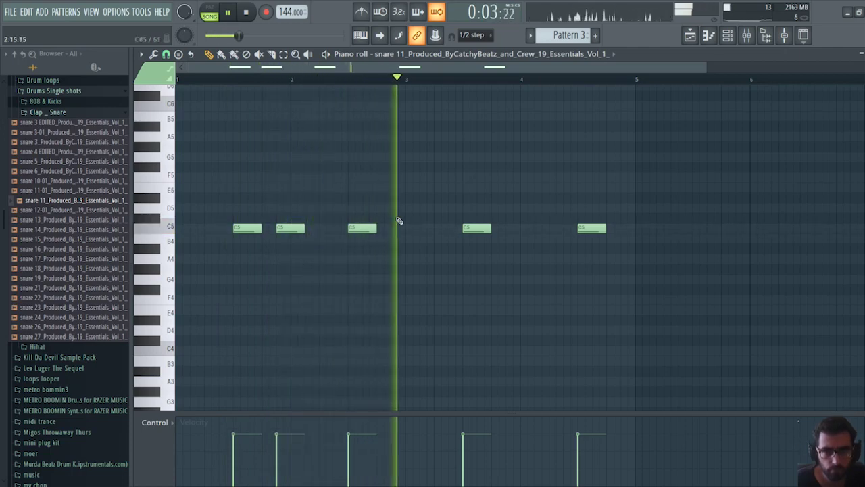
left_click(506, 228)
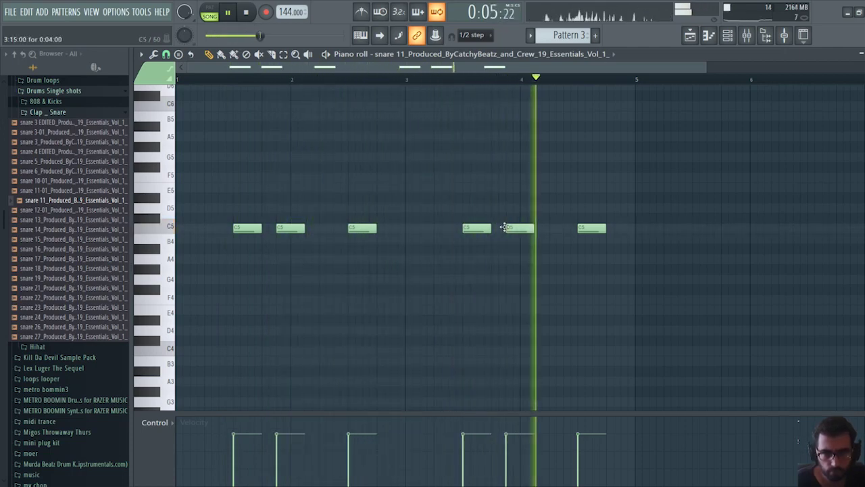
Audition snare 12-01, open it in a new channel, and switch the piano roll to that channel
left_click(95, 210)
right_click(103, 216)
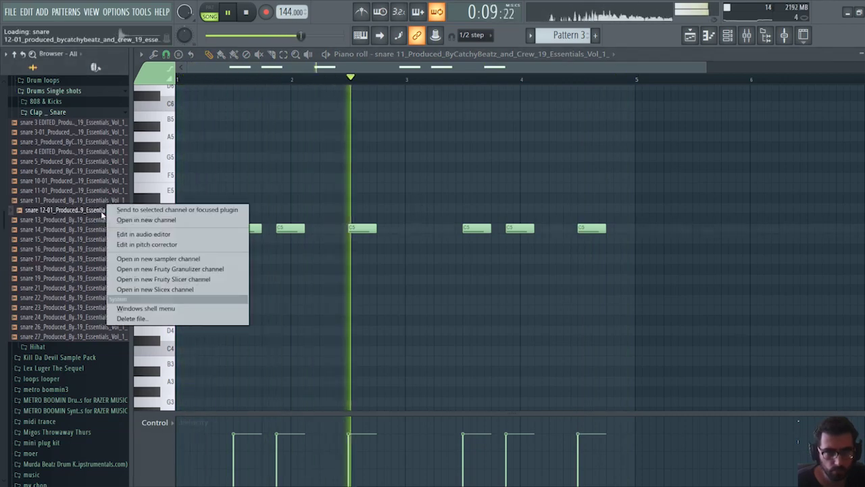
left_click(169, 220)
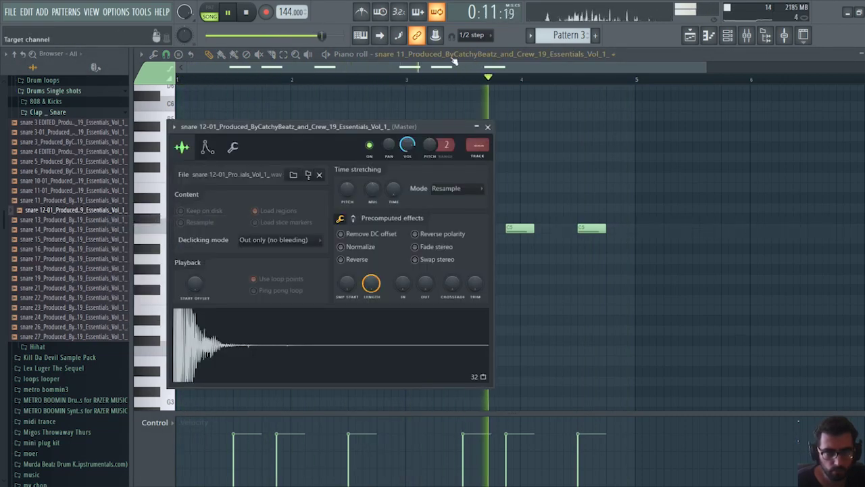
left_click(392, 54)
left_click(446, 127)
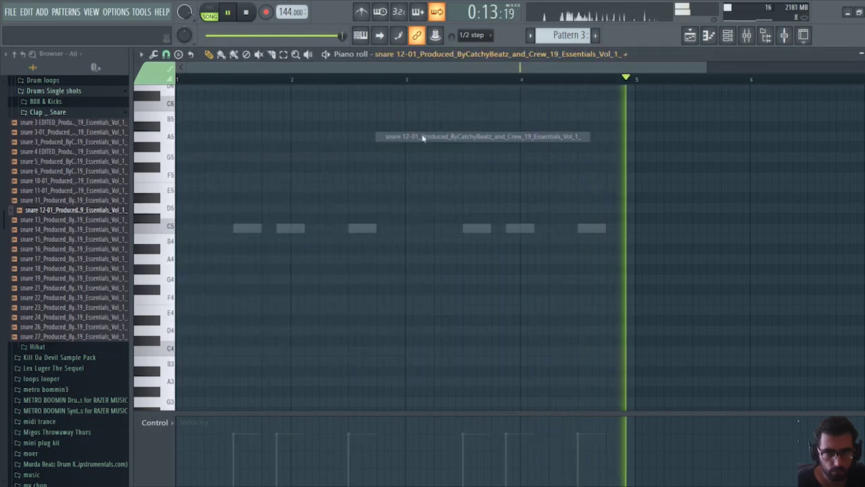
Add C5 notes for snare 12-01 on step 9 of each of bars 1 to 4
left_click(250, 231)
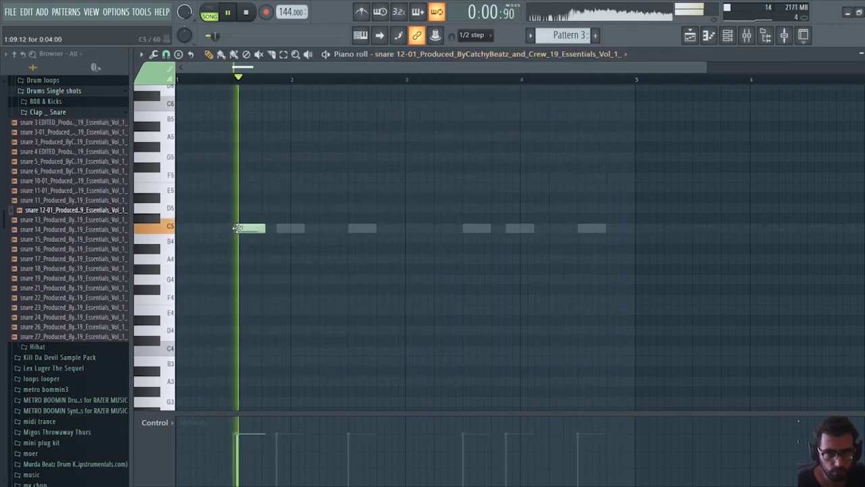
left_click(355, 229)
left_click(472, 227)
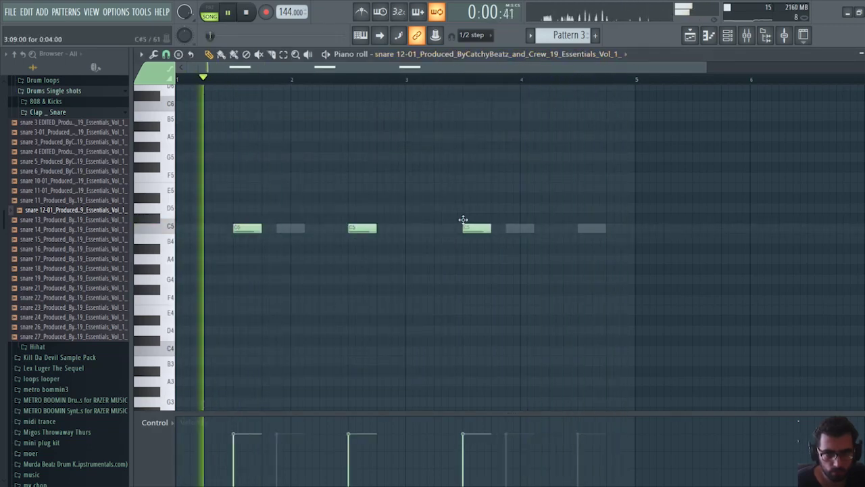
left_click(581, 230)
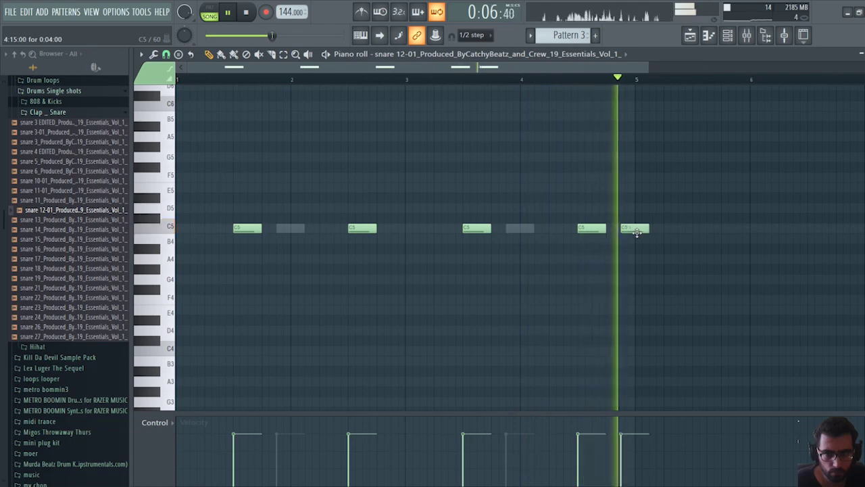
Try an extra snare 12-01 note at C5 on step 15 of bar 2, and remove it
left_click(390, 230)
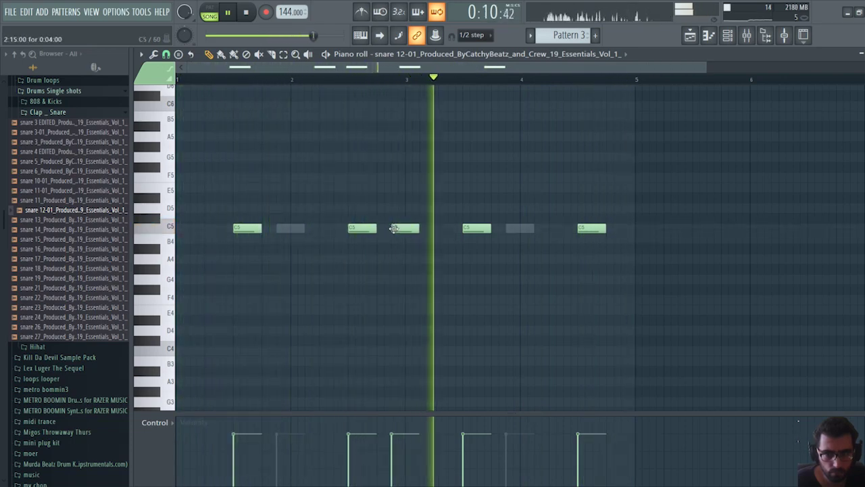
left_click(415, 230)
right_click(417, 230)
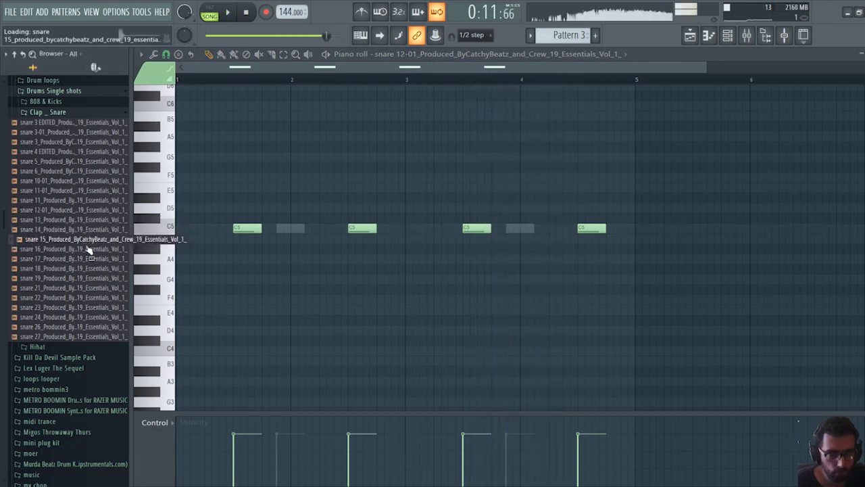
Open snare 19 in a new channel, switch the piano roll to that channel, and stop playback
right_click(109, 278)
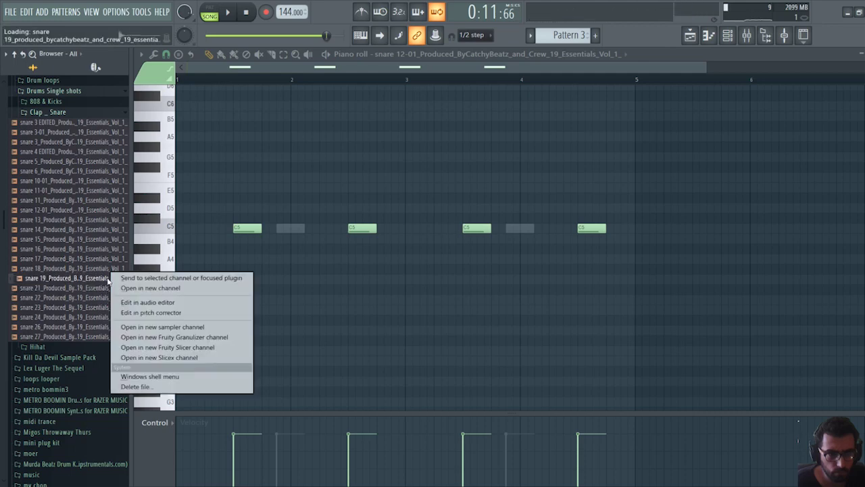
left_click(151, 288)
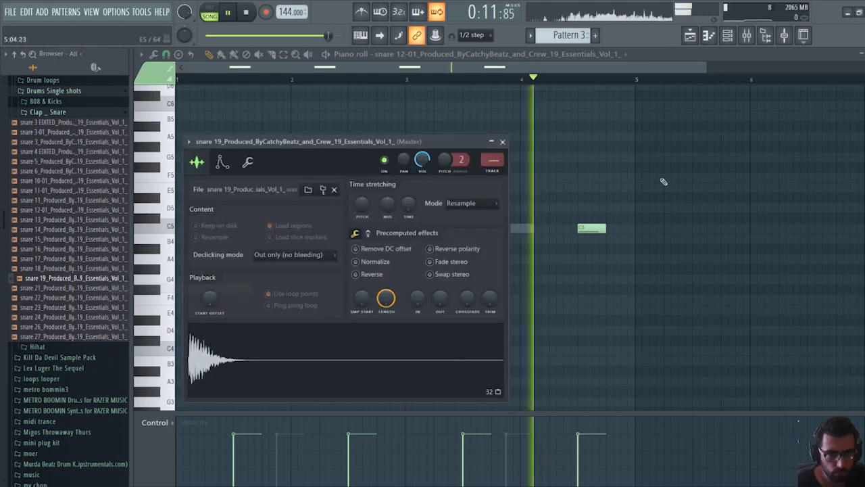
left_click(471, 55)
left_click(473, 146)
key("space")
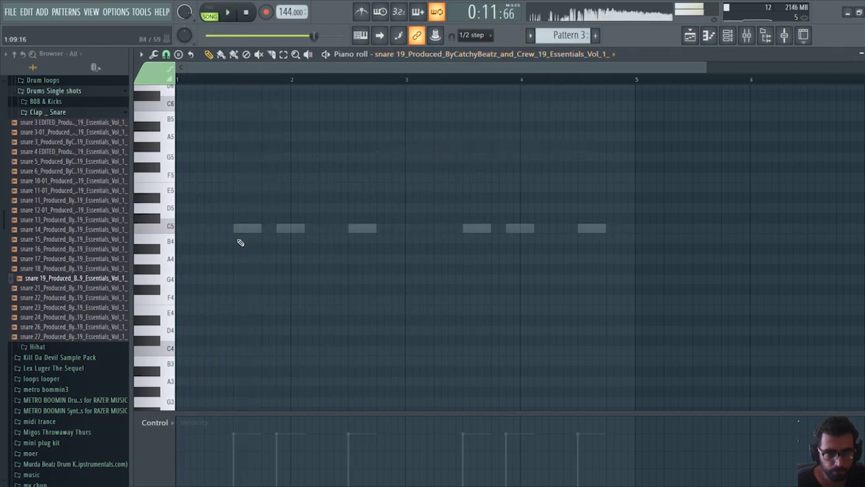
Add C5 notes for snare 19 on step 9 of bars 1 to 4, and delete the two trial notes around the start of bar 3
left_click(351, 229)
left_click(391, 237)
left_click_drag(390, 235, 391, 227)
left_click(429, 228)
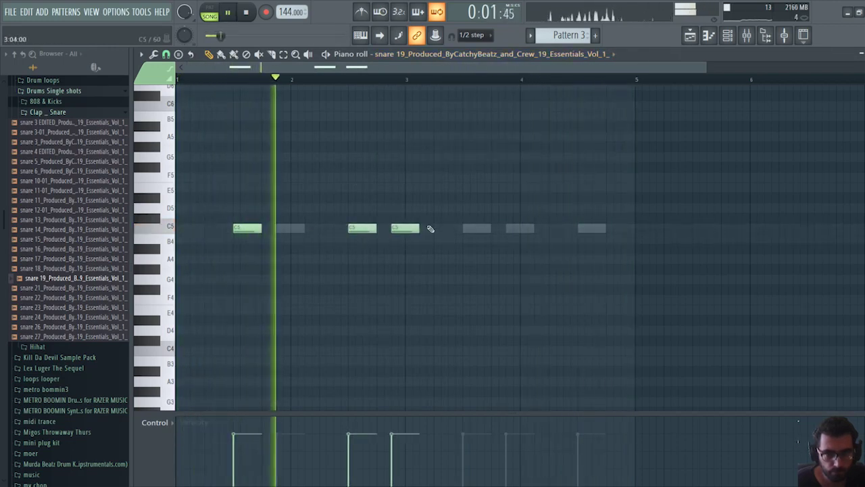
left_click(467, 227)
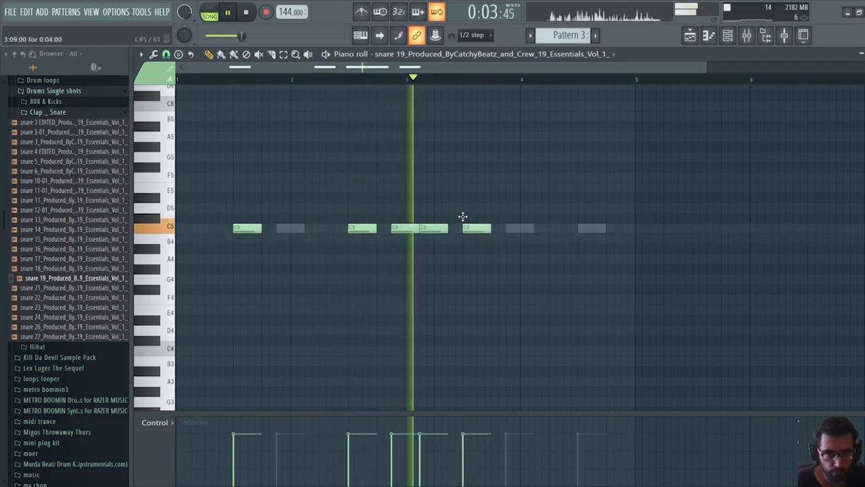
left_click(579, 228)
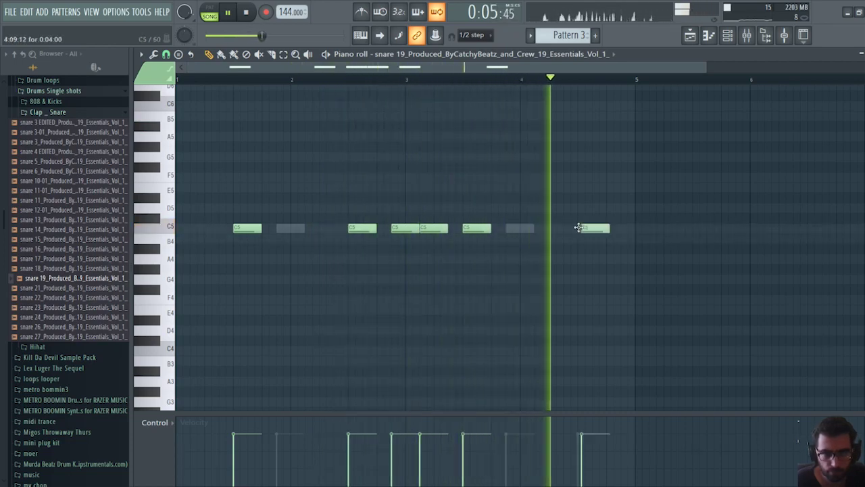
right_click(438, 228)
right_click(406, 228)
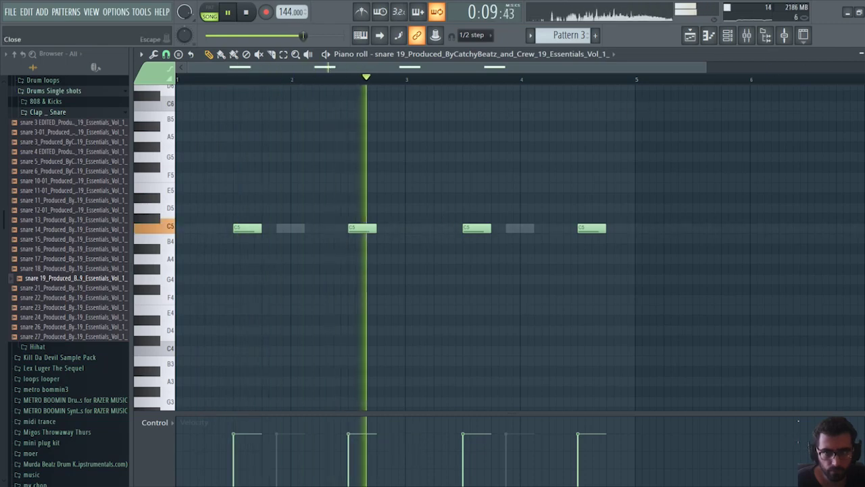
Open the Hihat sample folder in place of the snare folder and audition closed hi-hats 1 to 5
left_click(66, 113)
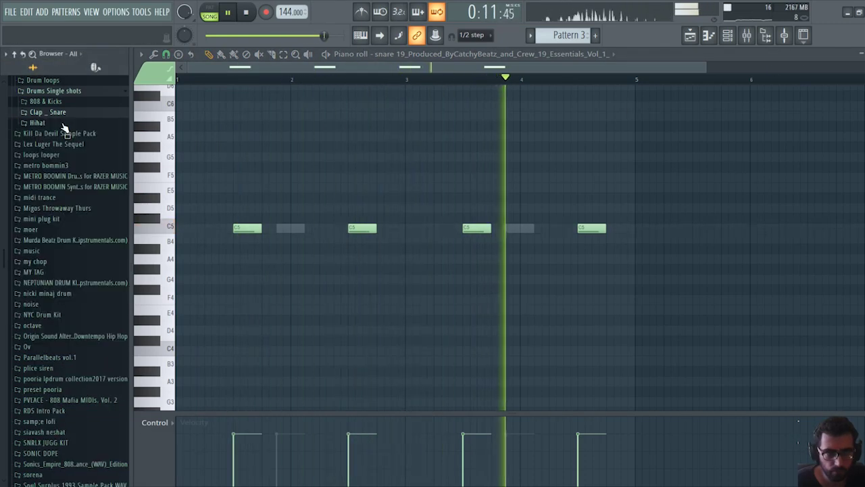
left_click(54, 123)
left_click(59, 133)
left_click(62, 143)
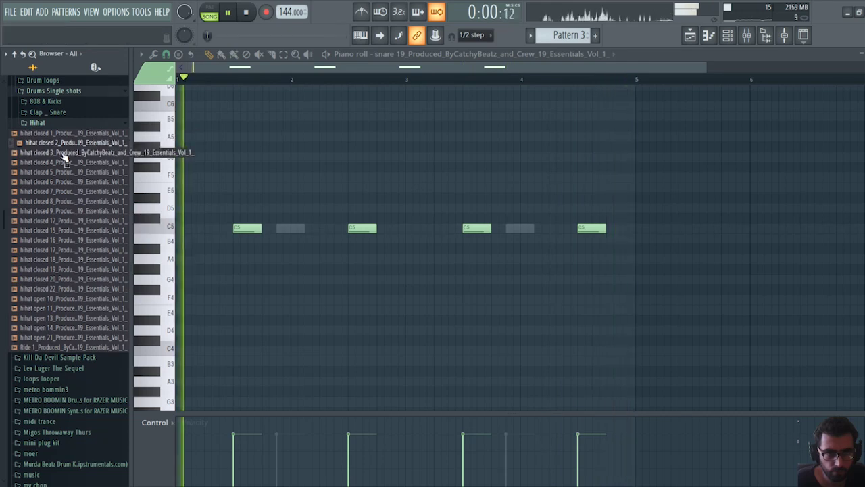
left_click(62, 153)
left_click(65, 162)
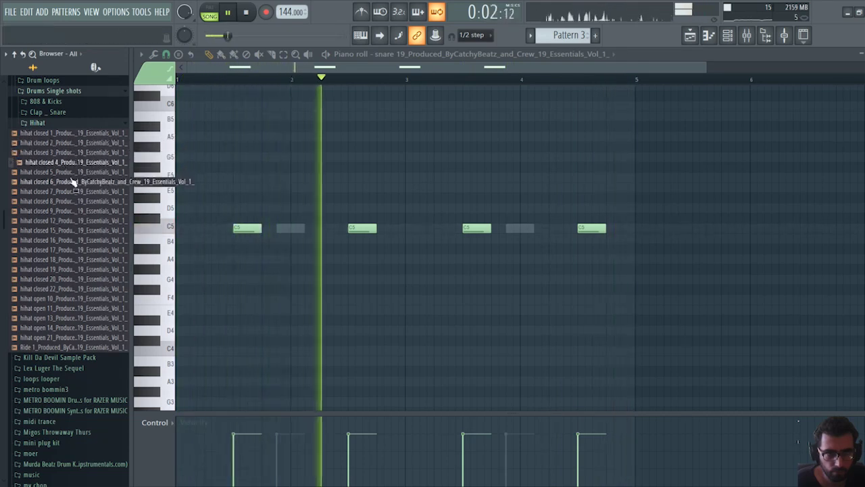
left_click(65, 171)
left_click(77, 153)
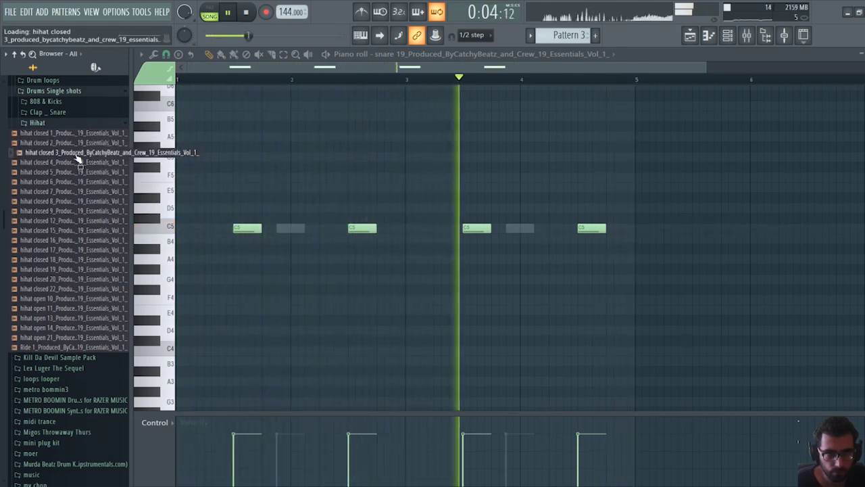
left_click(82, 143)
left_click(86, 133)
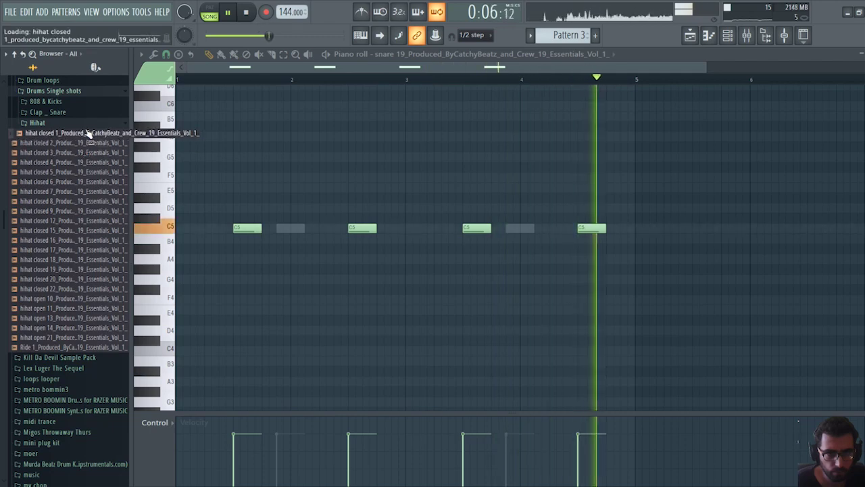
left_click(87, 142)
Open hihat closed 2 in a new channel and switch the piano roll to that channel
right_click(97, 143)
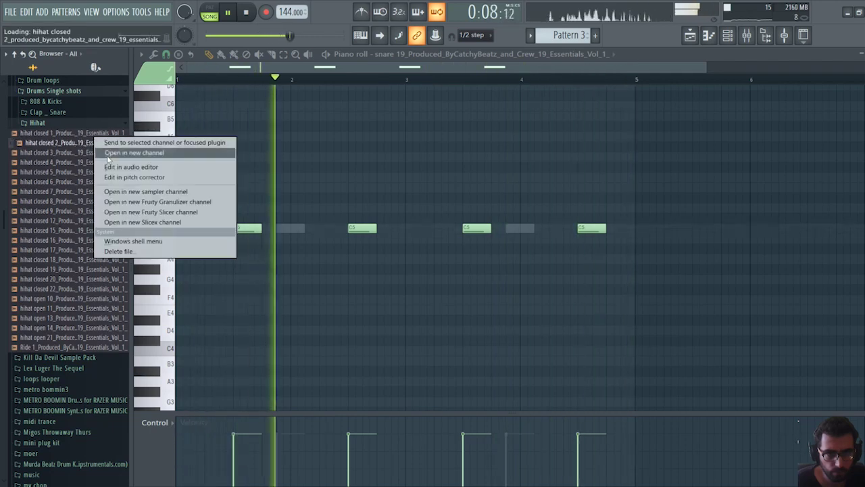
left_click(164, 148)
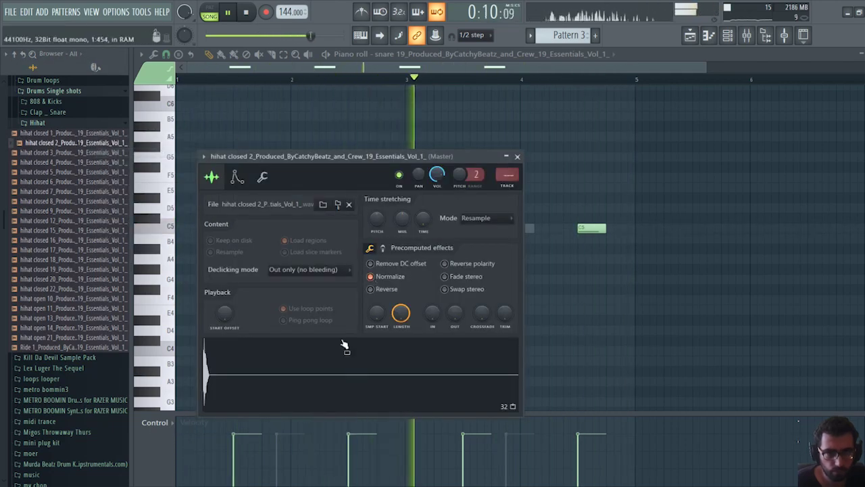
left_click(517, 156)
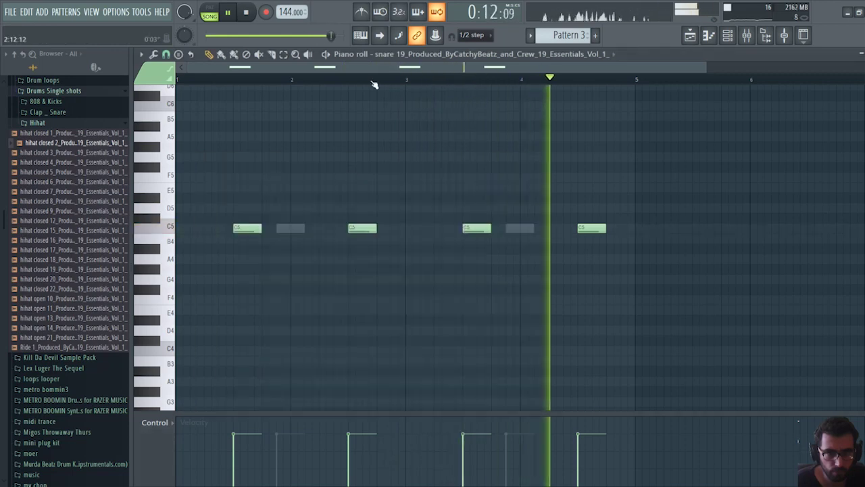
left_click(378, 55)
left_click(408, 156)
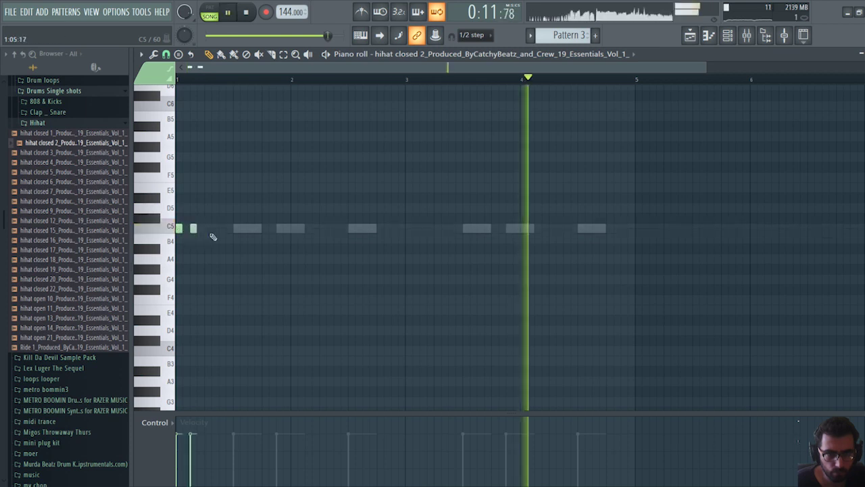
Add C5 hi-hat notes by hand on every second step of bar 1, up to step 13
left_click(207, 229)
left_click(225, 228)
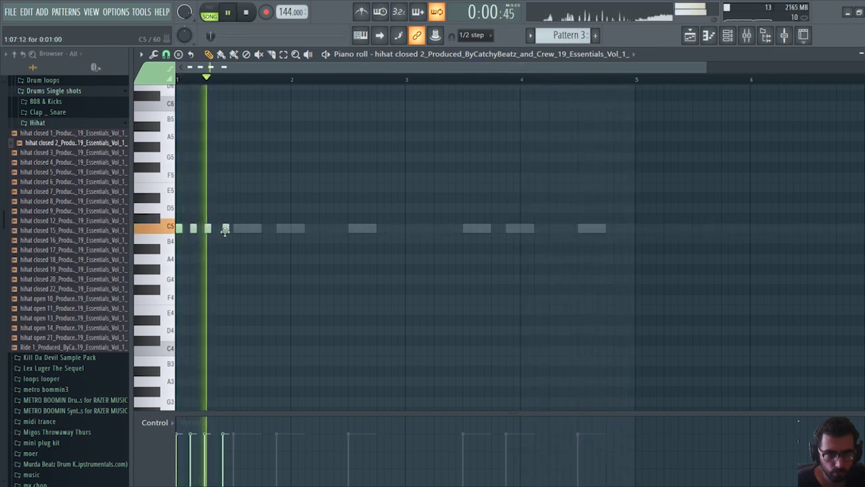
left_click(250, 229)
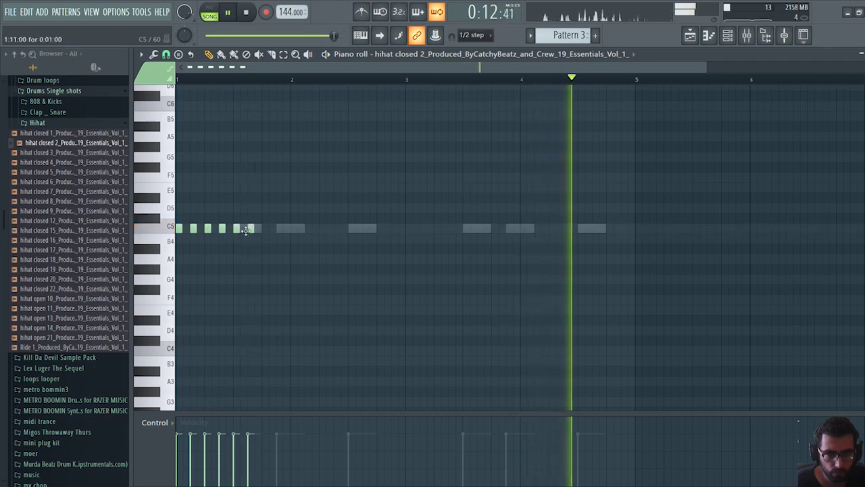
left_click(264, 229)
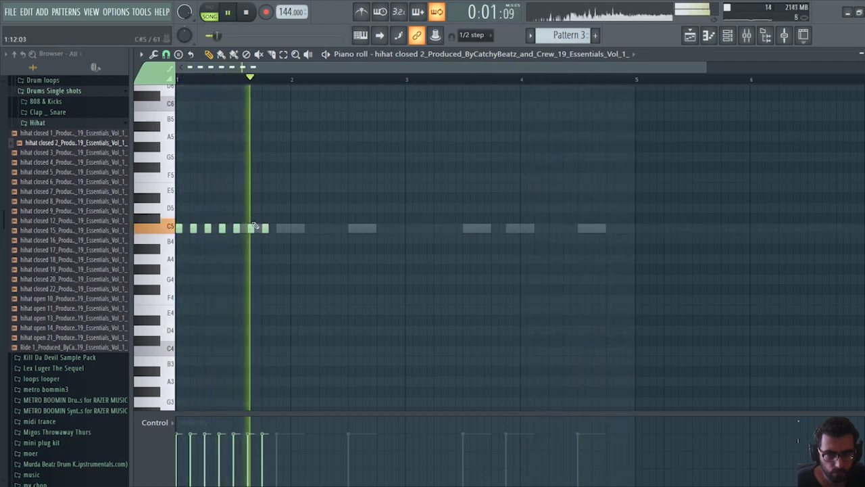
Fill the hihat closed 2 channel on each 2 steps, and add an extra C5 note on step 2 of bar 2
left_click(728, 36)
right_click(452, 214)
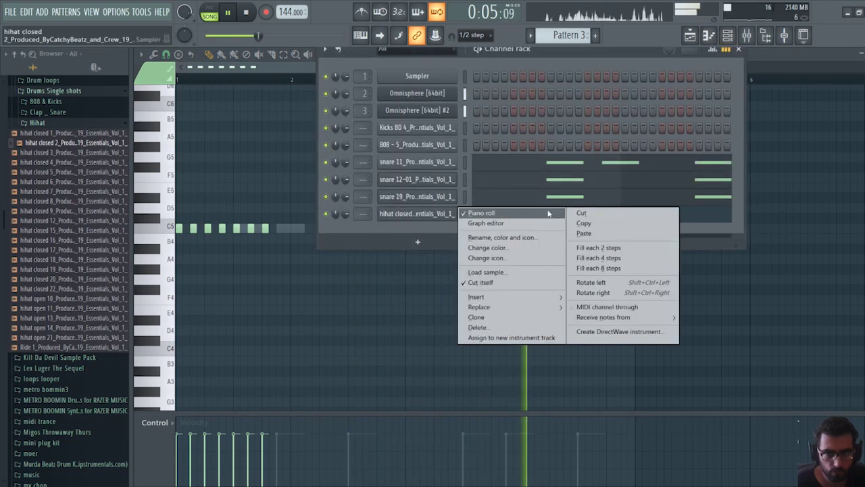
left_click(593, 236)
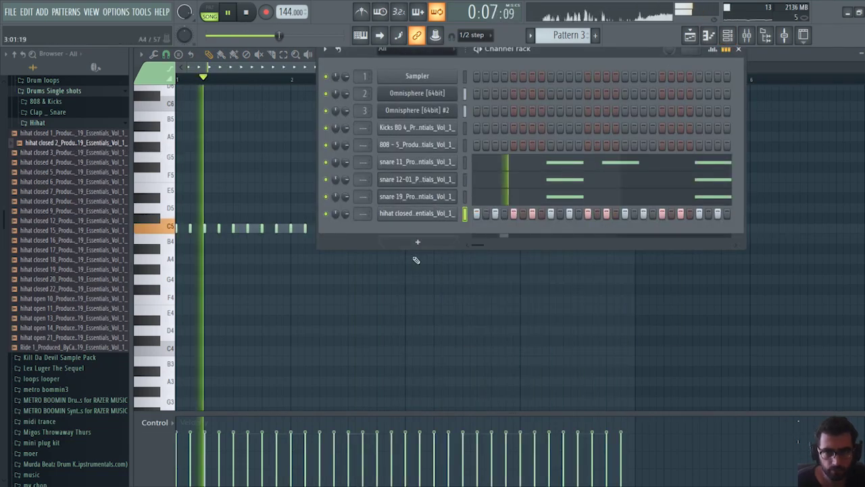
left_click(362, 311)
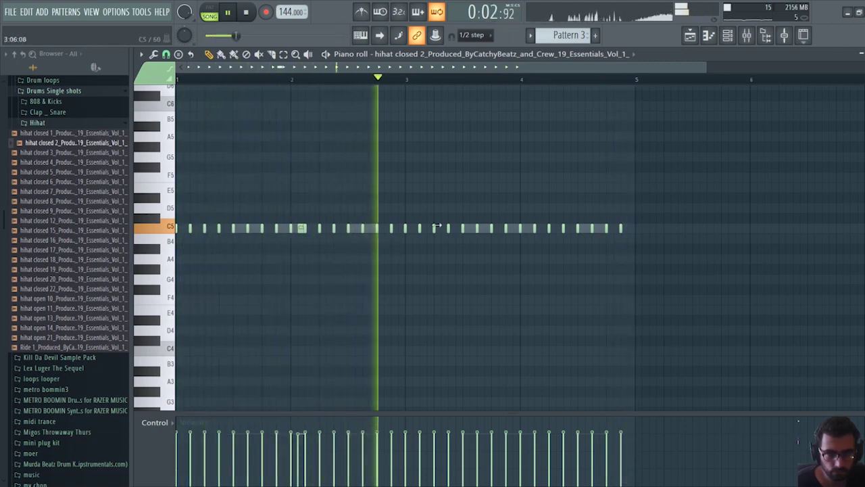
Turn the hi-hat note on step 5 of bar 3 into a four-note roll, transpose it down to A4, and play it back
key("space")
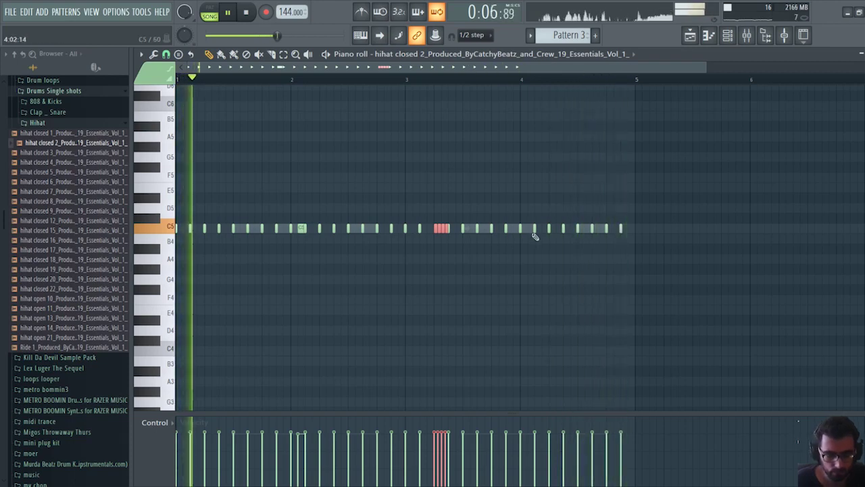
key("Down")
key("Down")
key("Down")
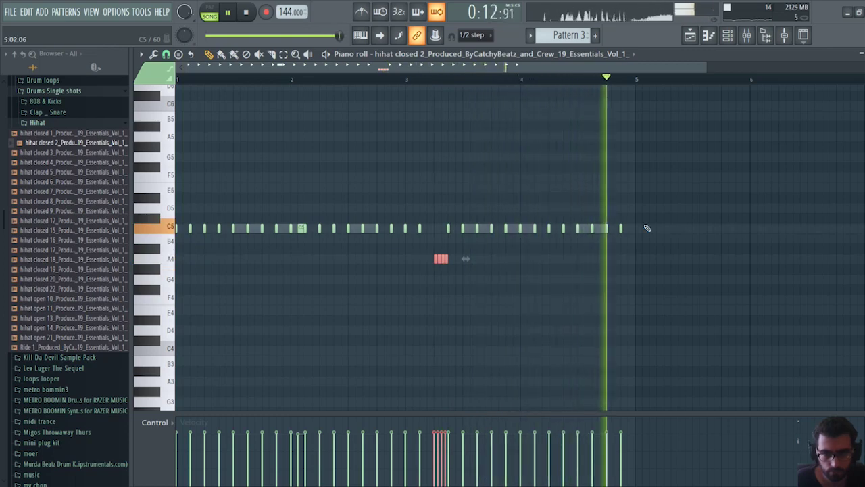
left_click(461, 69)
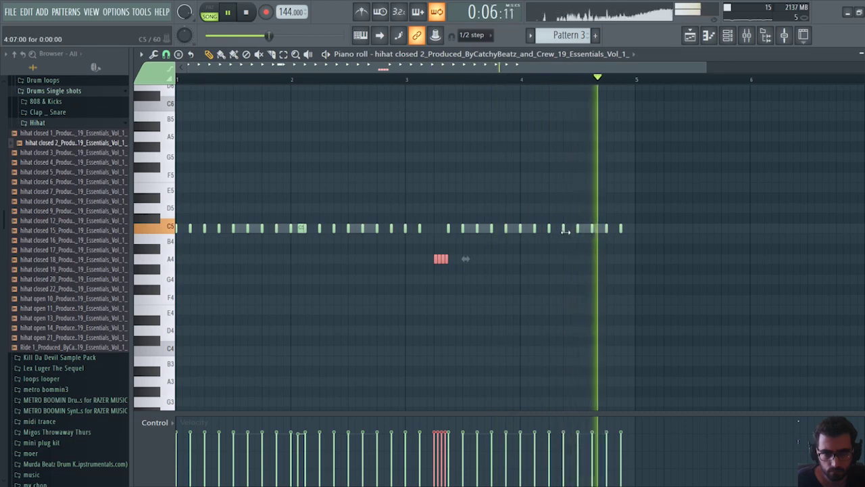
key("space")
Replace the C5 hi-hat notes on steps 11, 13 and 15 of bar 4 with A4 notes on steps 11, 12, 13 and 15
right_click(592, 227)
right_click(606, 228)
right_click(621, 227)
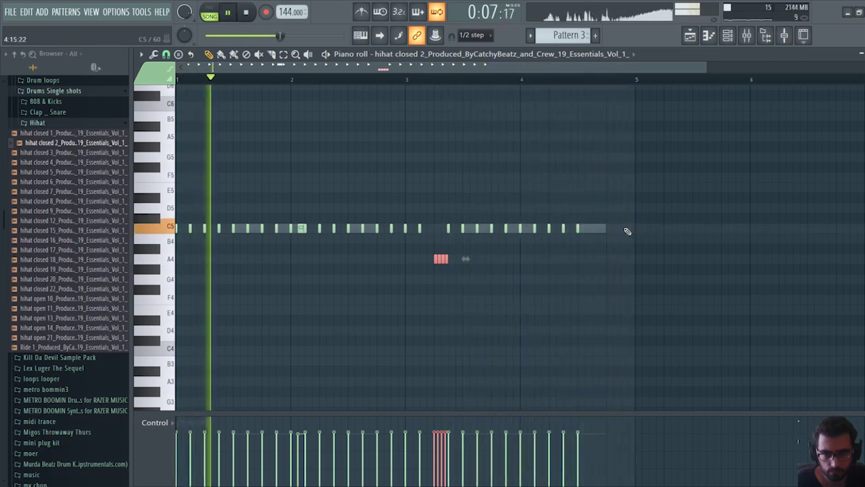
left_click_drag(593, 228, 600, 259)
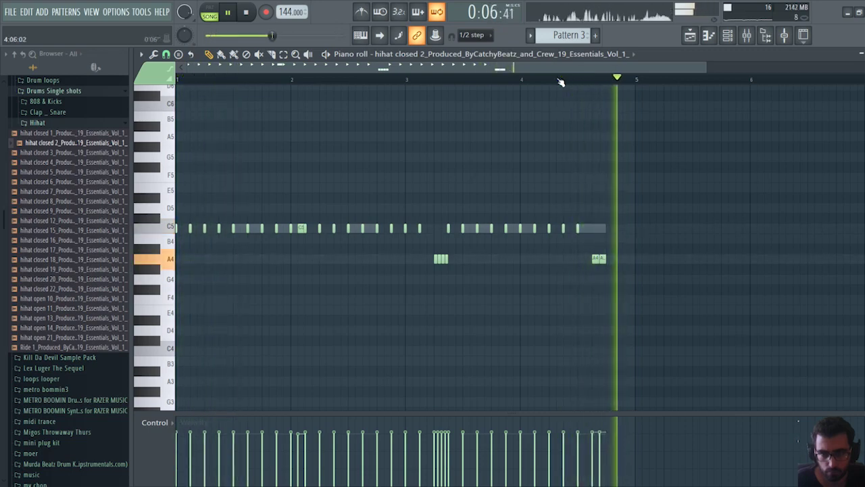
left_click_drag(602, 227, 611, 228)
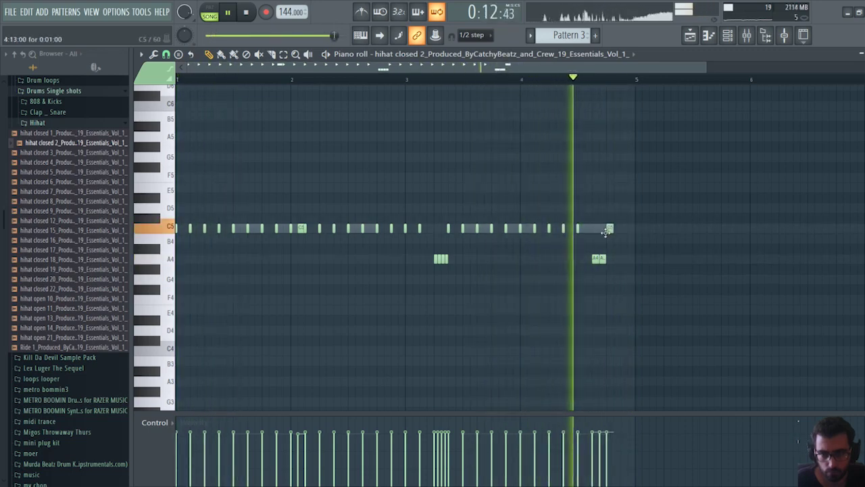
left_click(621, 258)
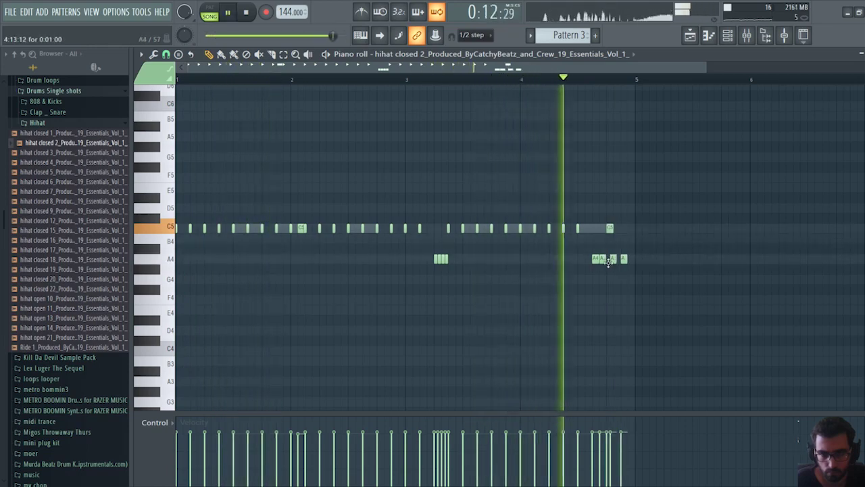
left_click(609, 258)
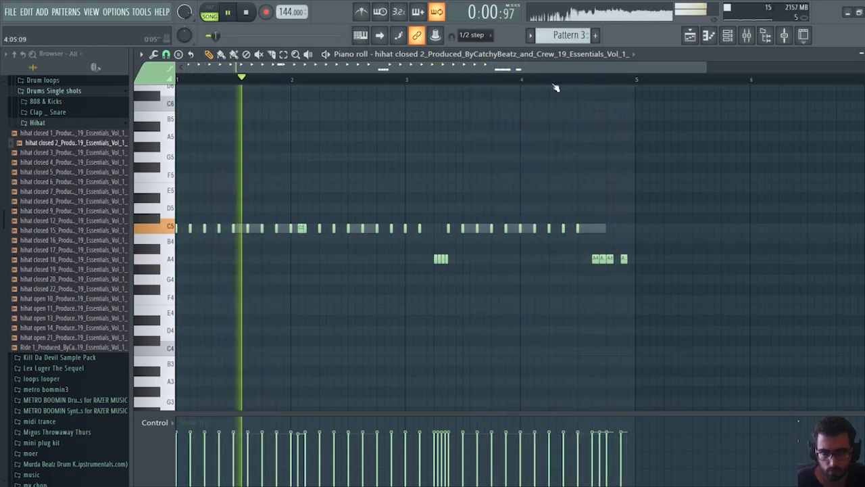
Leave the hi-hat piano roll and open the Kicks BD 4 channel's piano roll from the channel rack
key("Escape")
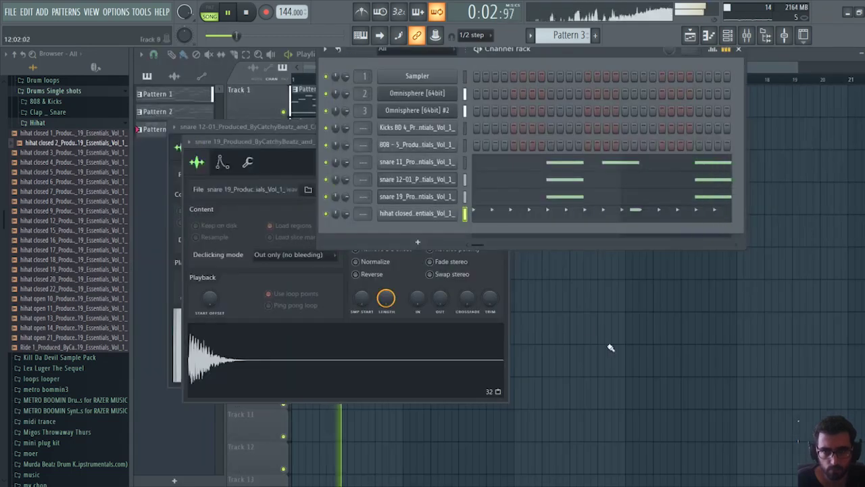
key("F5")
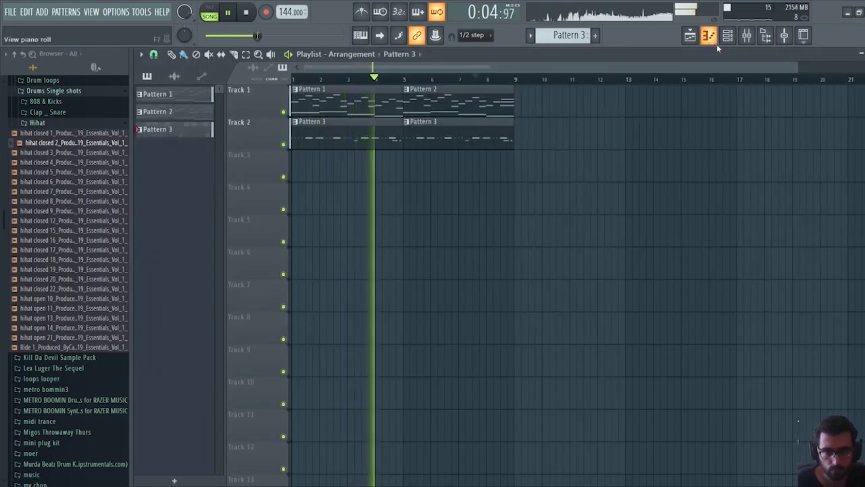
left_click(735, 39)
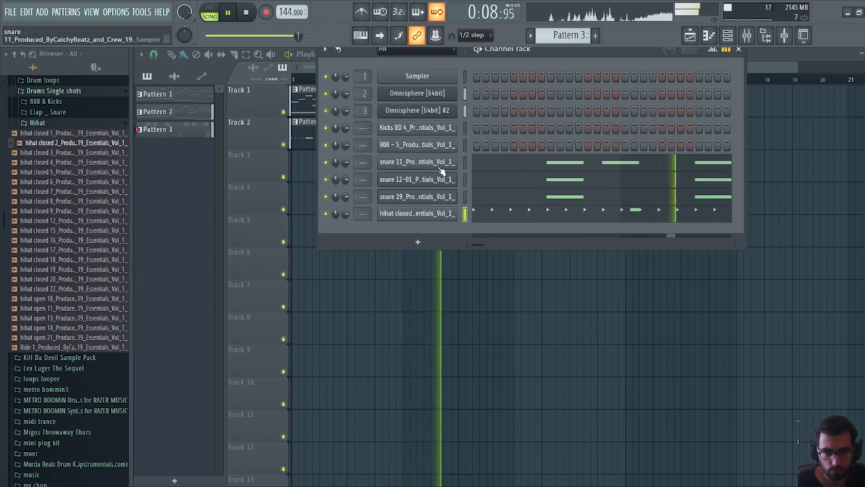
right_click(451, 132)
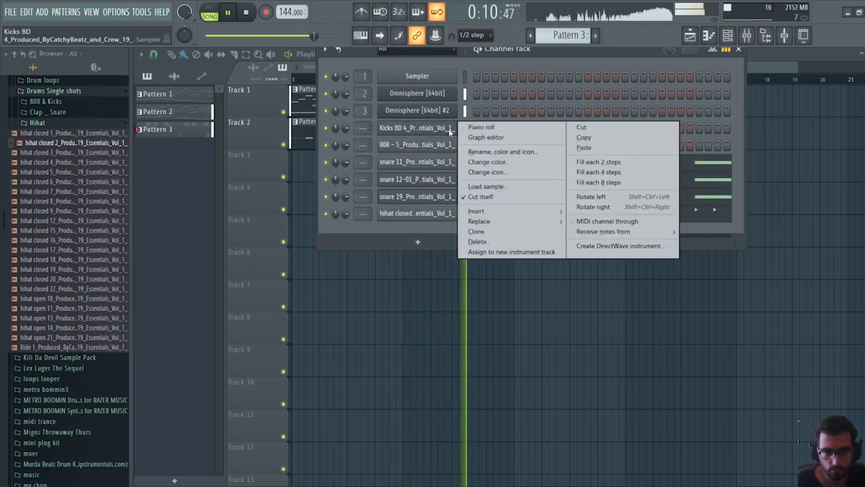
left_click(495, 128)
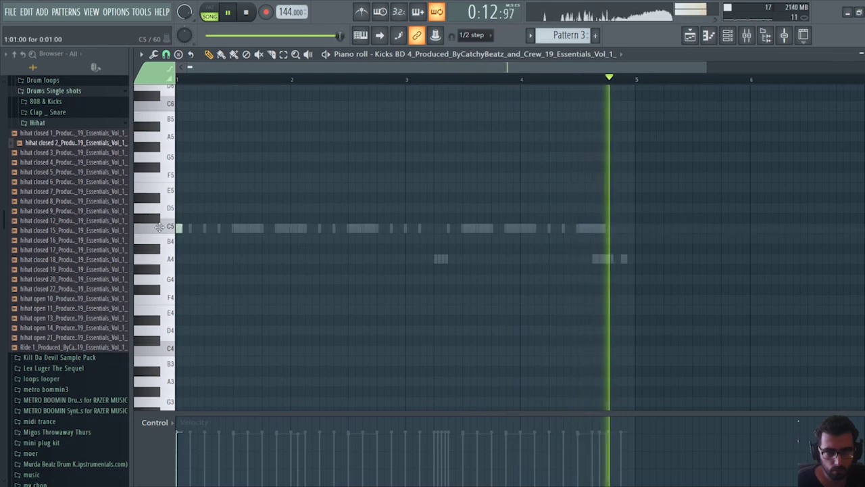
Add C5 kick notes on steps 1 and 7 of bar 1, steps 3 and 5 of bar 2, and step 1 of bar 3
key("space")
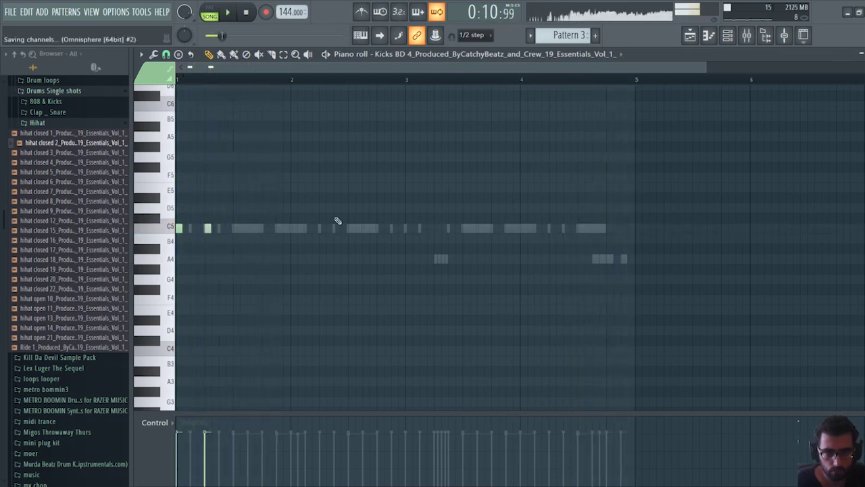
left_click_drag(209, 230, 223, 230)
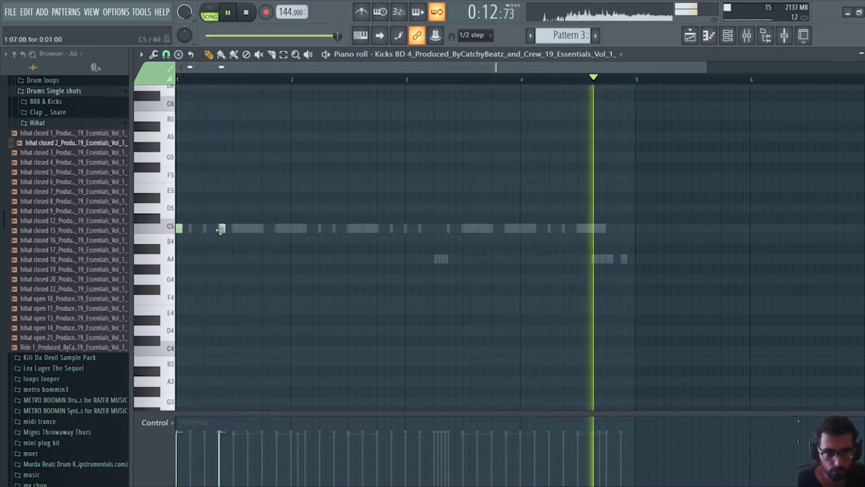
left_click(323, 228)
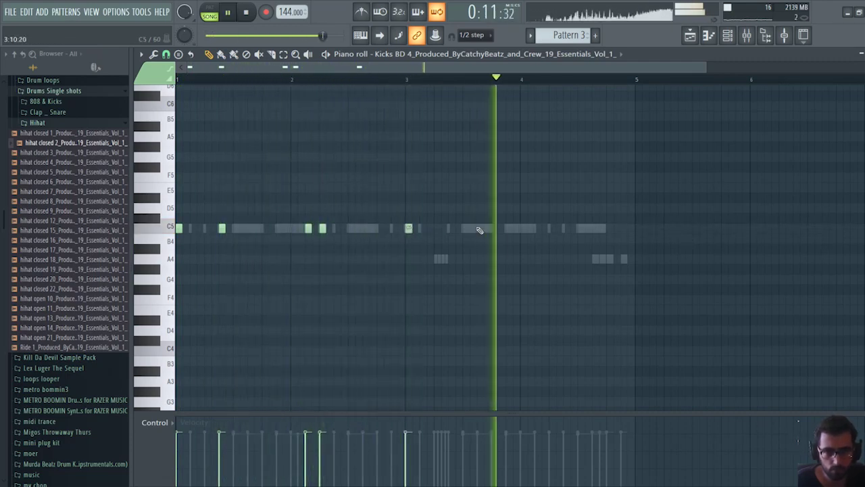
Add C5 kick notes on steps 7 and 13 of bar 3 and steps 5 and 11 of bar 4
left_click(452, 228)
left_click(495, 227)
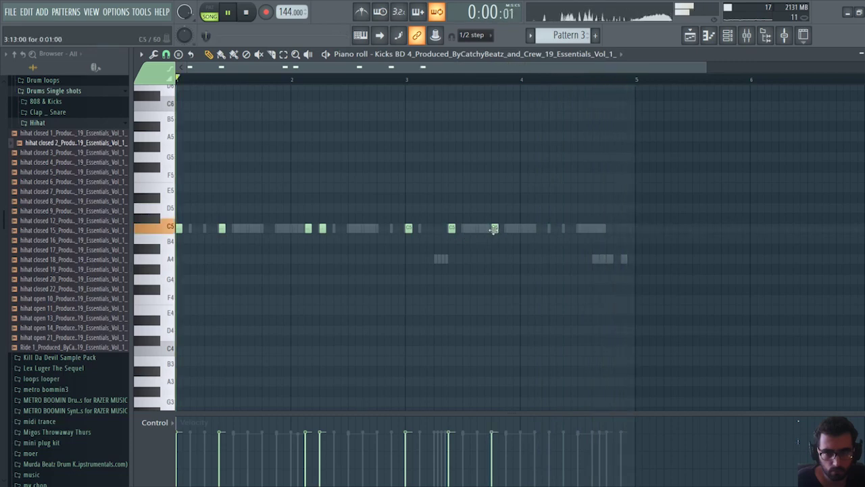
left_click(552, 228)
left_click(595, 228)
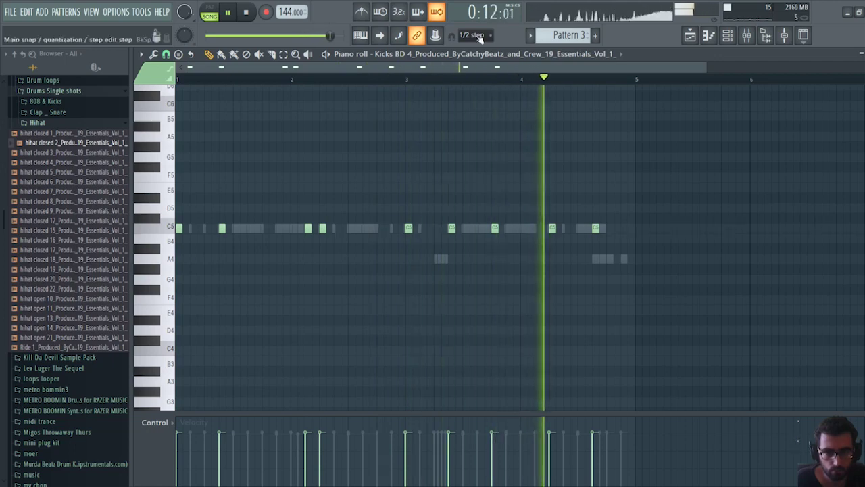
Switch the piano roll to the 808 - 5 channel
left_click(378, 54)
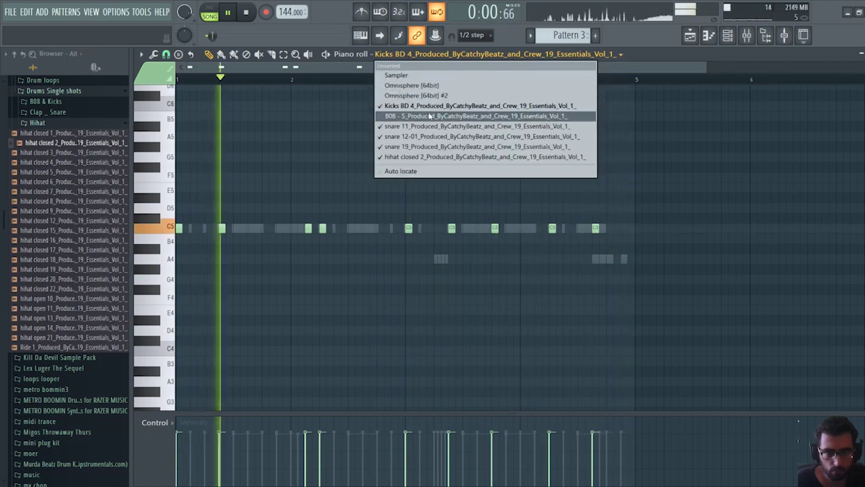
left_click(428, 115)
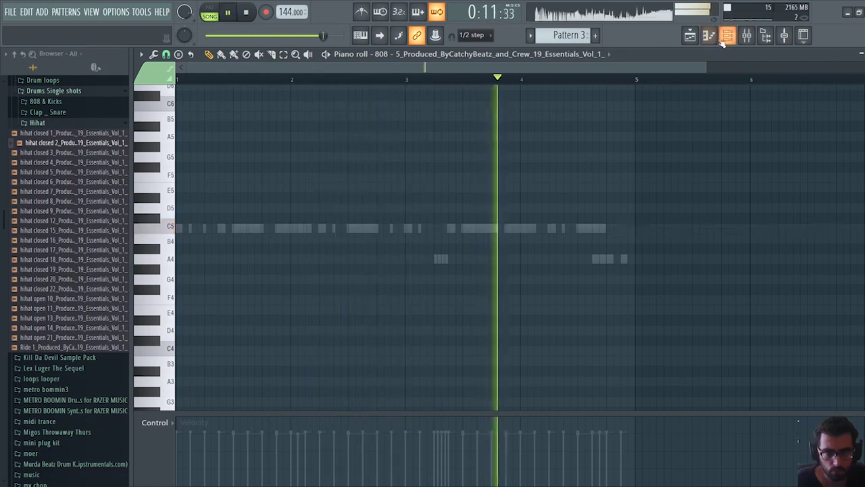
Leave the empty 808 piano roll, select Pattern 1 from the playlist, and open its Omnisphere melody in the piano roll
left_click(710, 38)
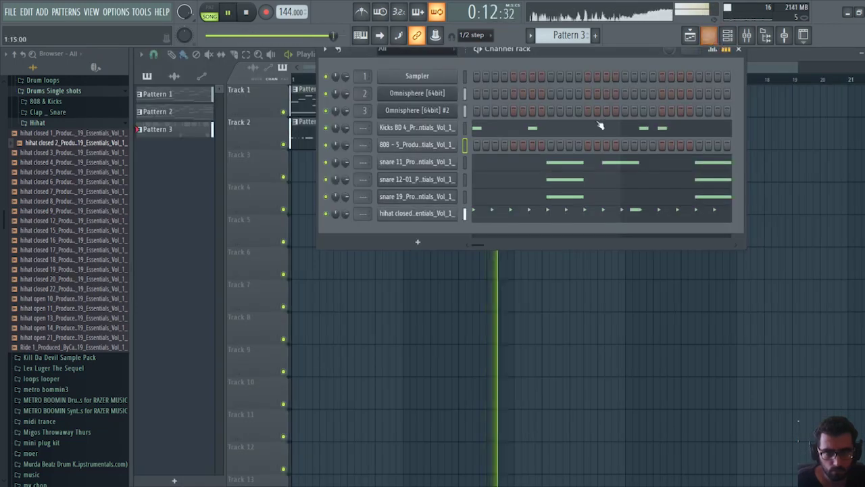
left_click(305, 108)
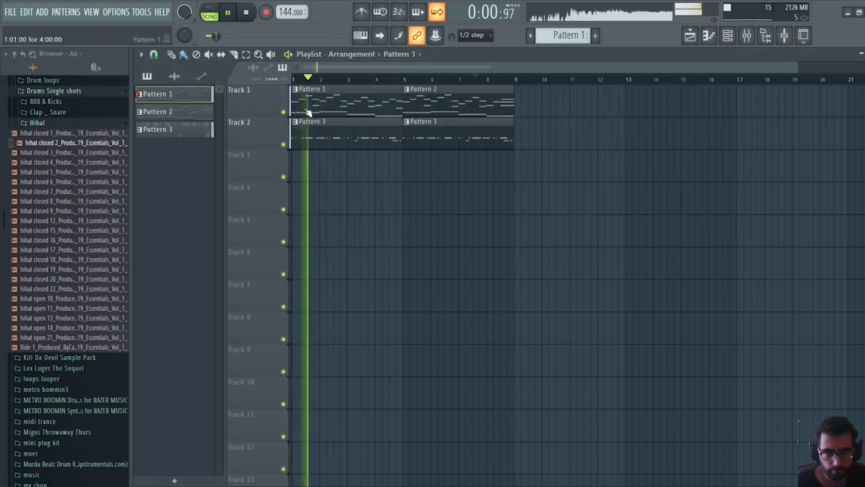
left_click(709, 35)
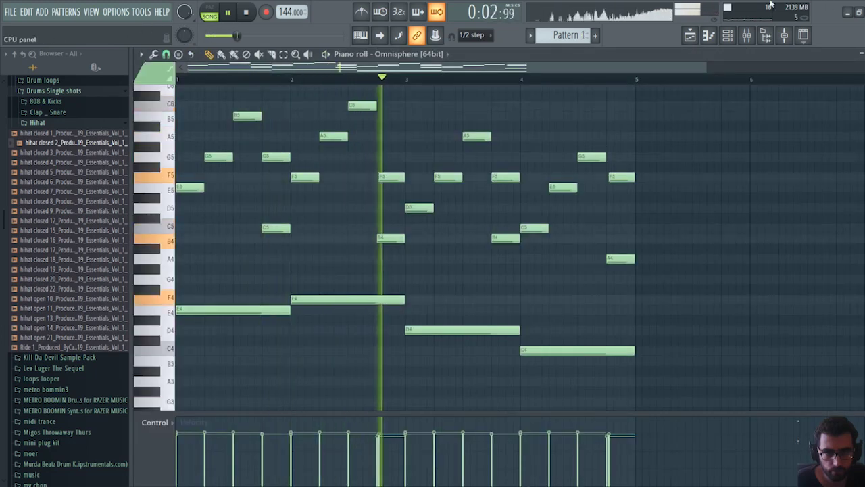
left_click(433, 55)
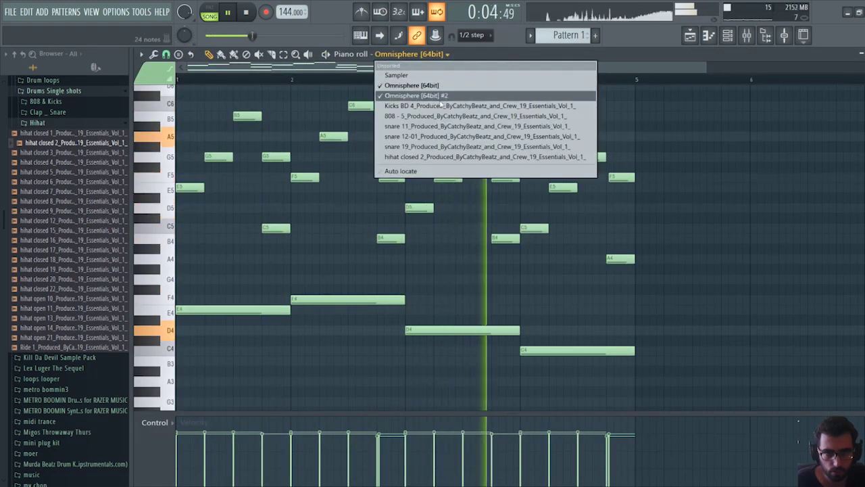
left_click(446, 106)
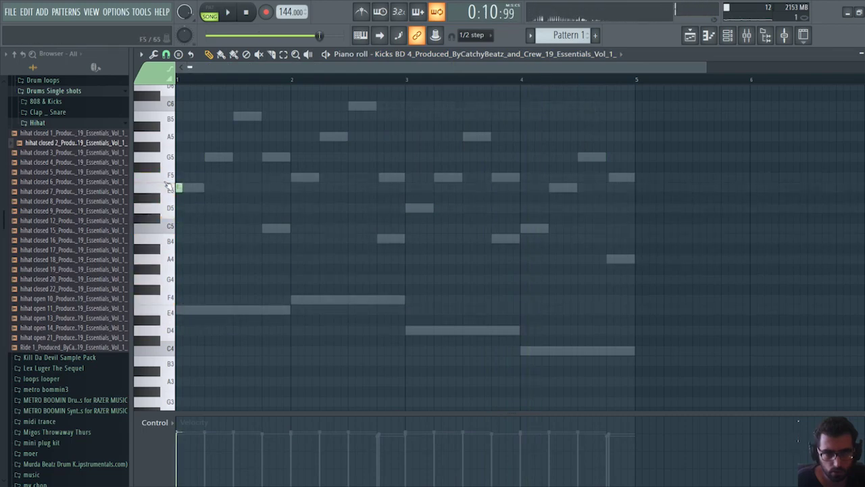
left_click(552, 55)
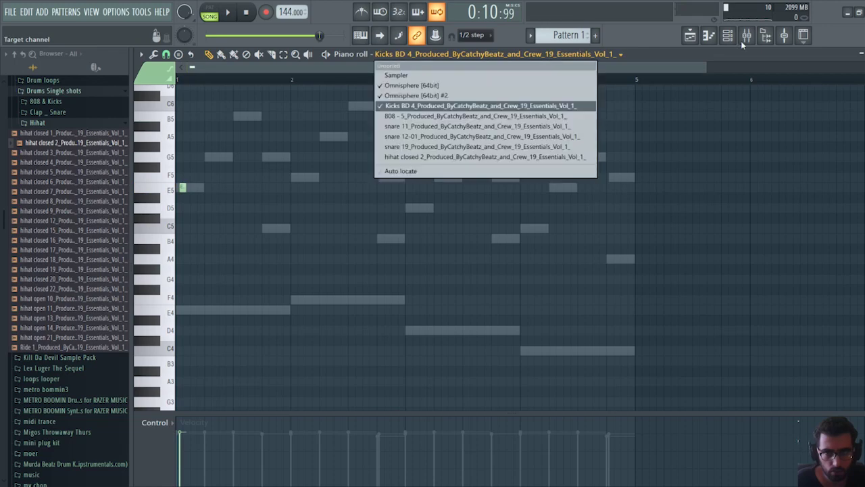
left_click(733, 38)
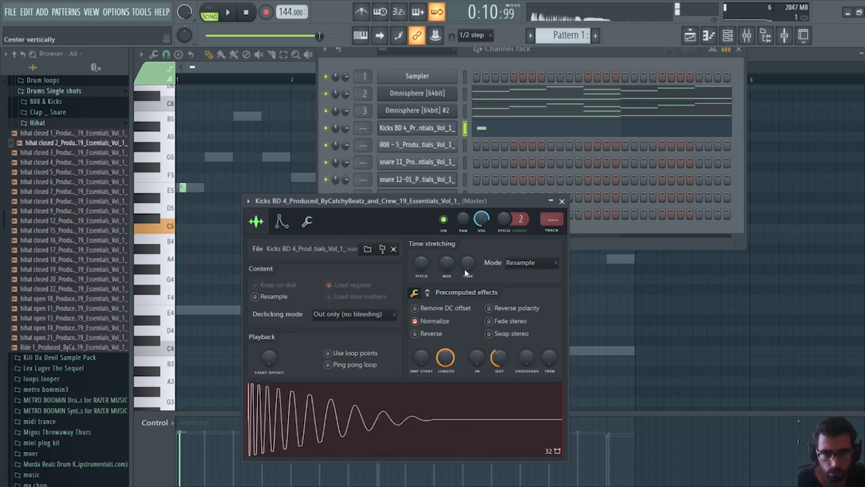
left_click(431, 147)
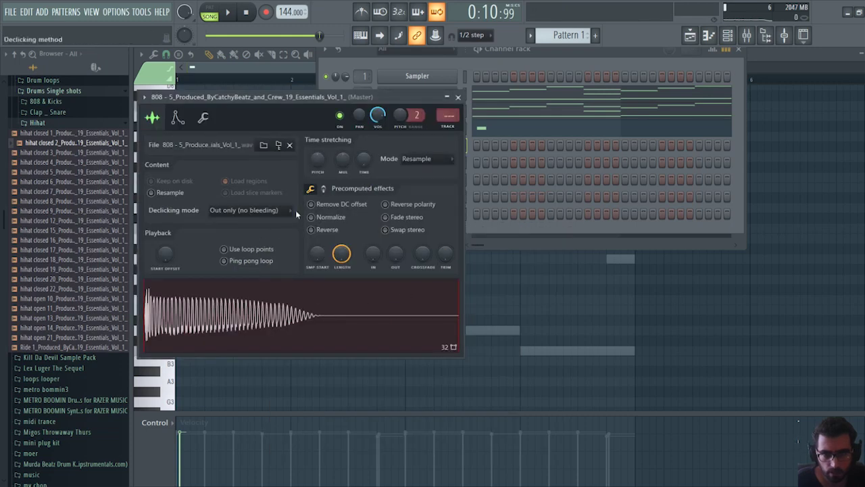
left_click(203, 118)
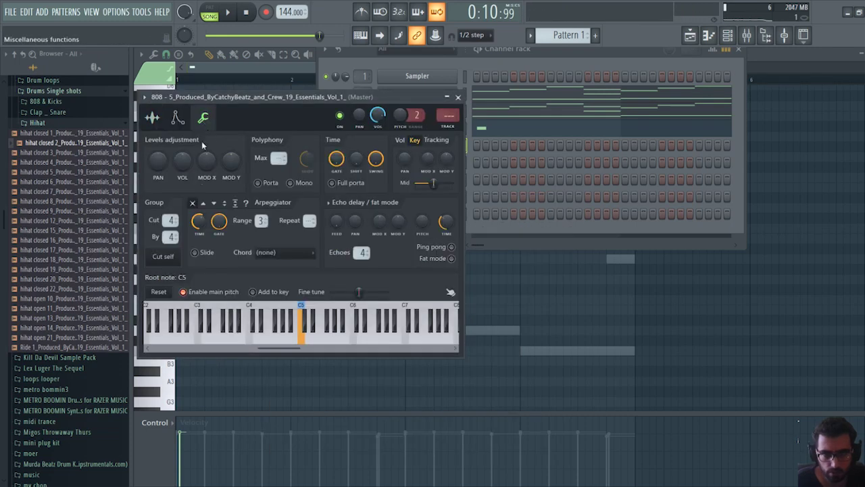
left_click(457, 96)
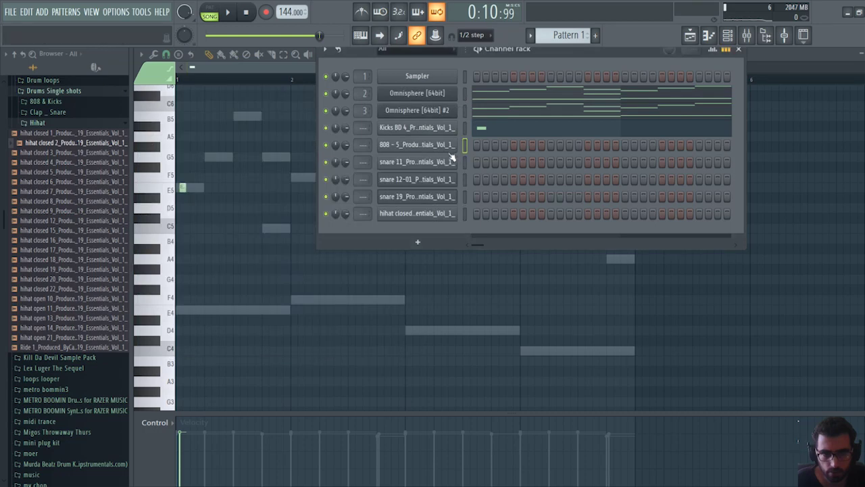
left_click(174, 189)
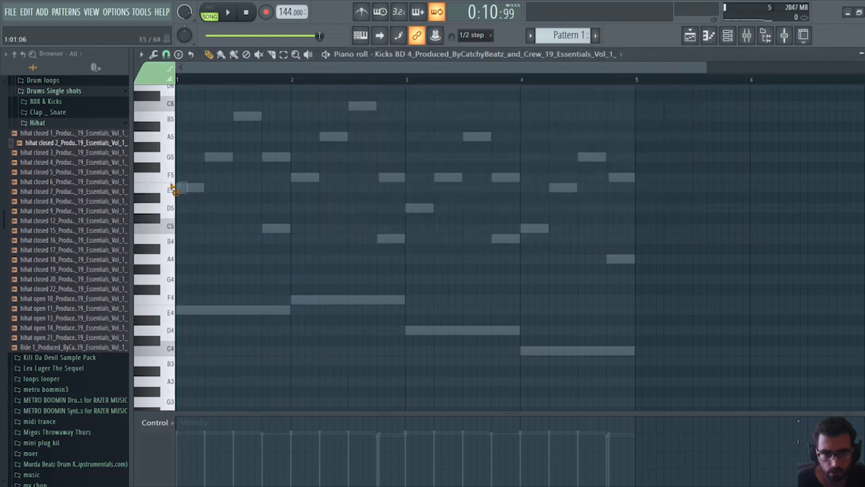
In the 808 - 5 channel's piano roll, place E5 notes on steps 1 and 7 of bar 1 and F5 on step 5 of bar 2
left_click(419, 53)
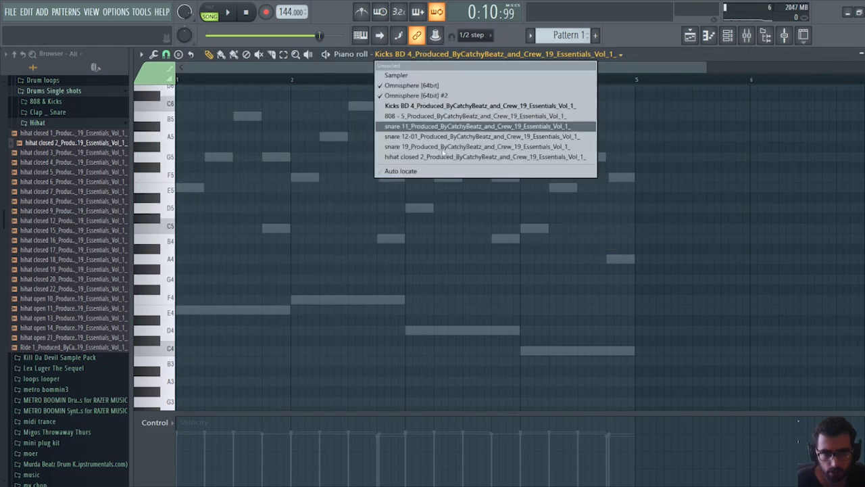
left_click(421, 117)
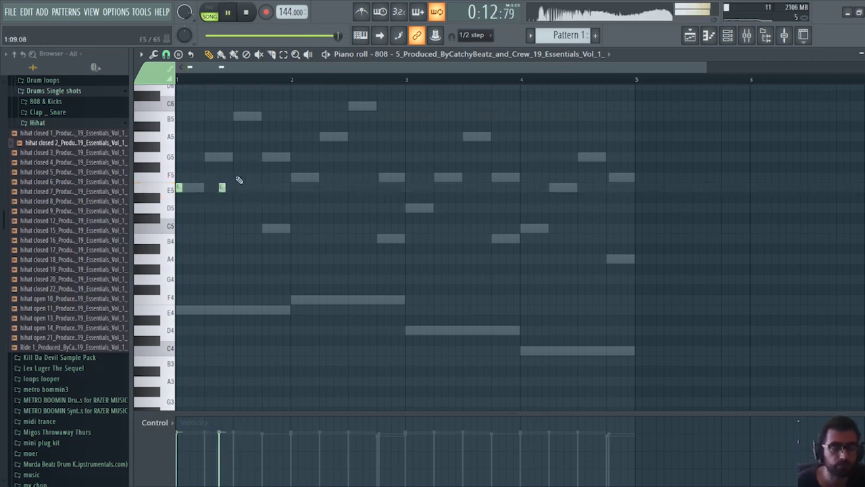
key("space")
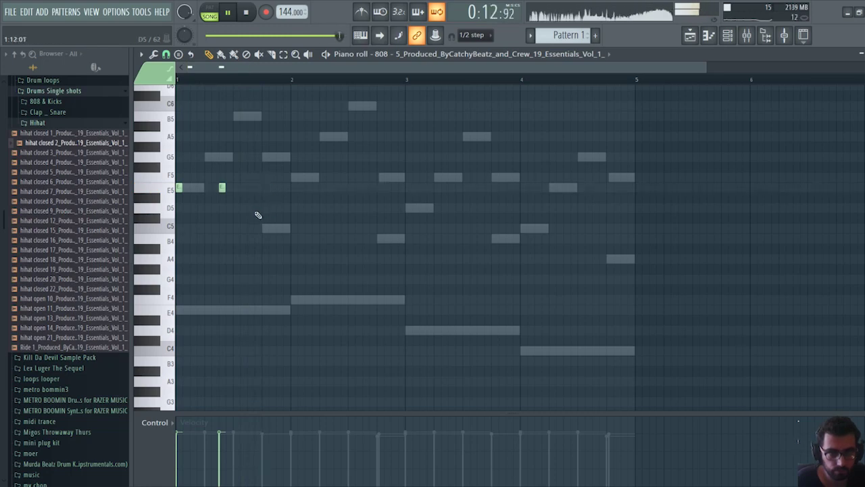
key("space")
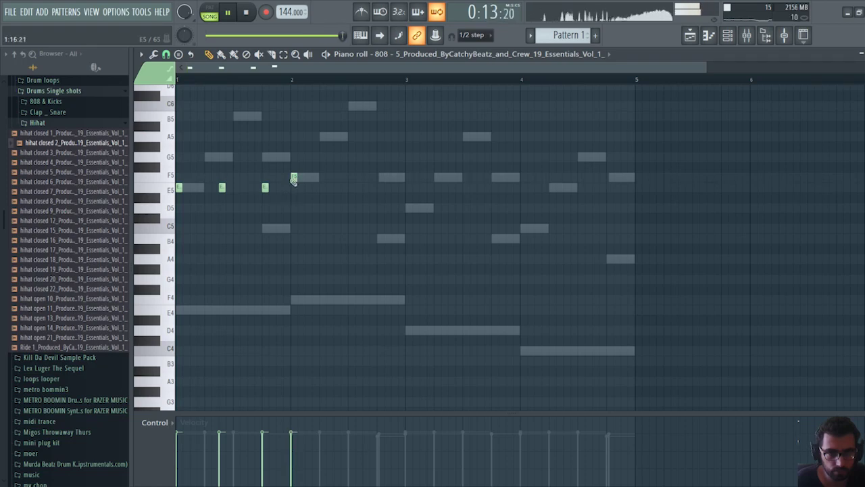
right_click(294, 180)
key("space")
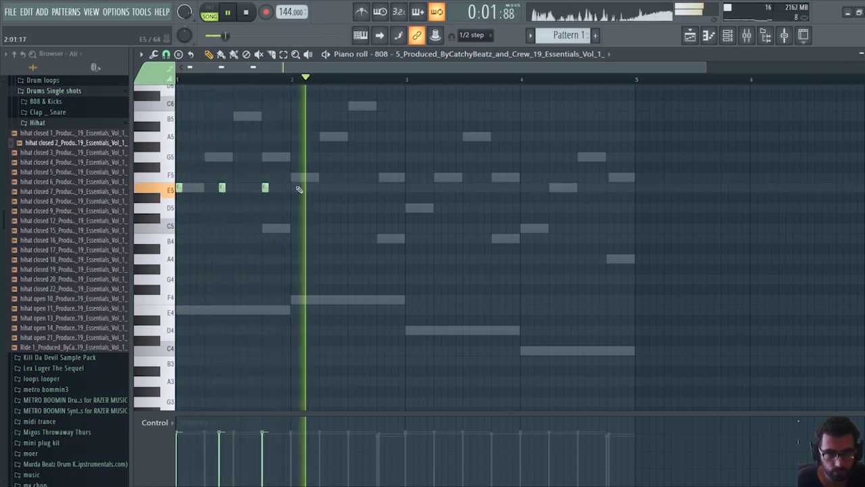
right_click(264, 188)
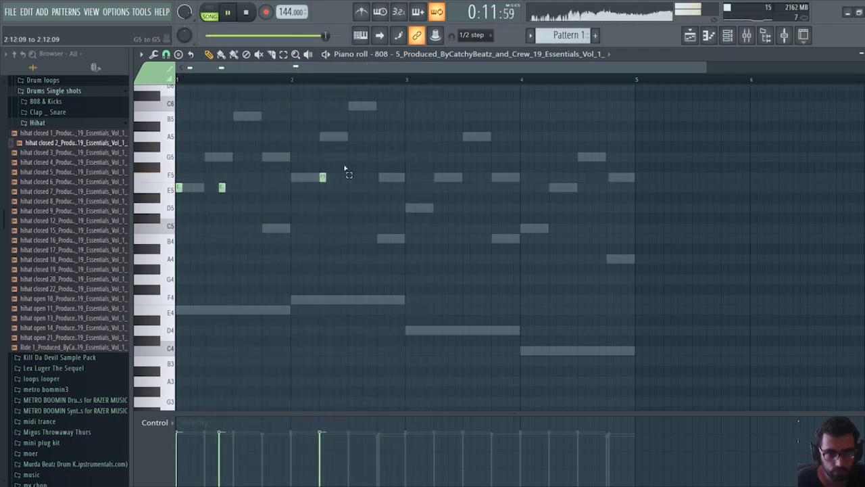
Copy the three 808 notes into bars 3 and 4 as D5 on steps 1 and 7 of bar 3 and C5 on step 5 of bar 4
left_click_drag(370, 153, 409, 207)
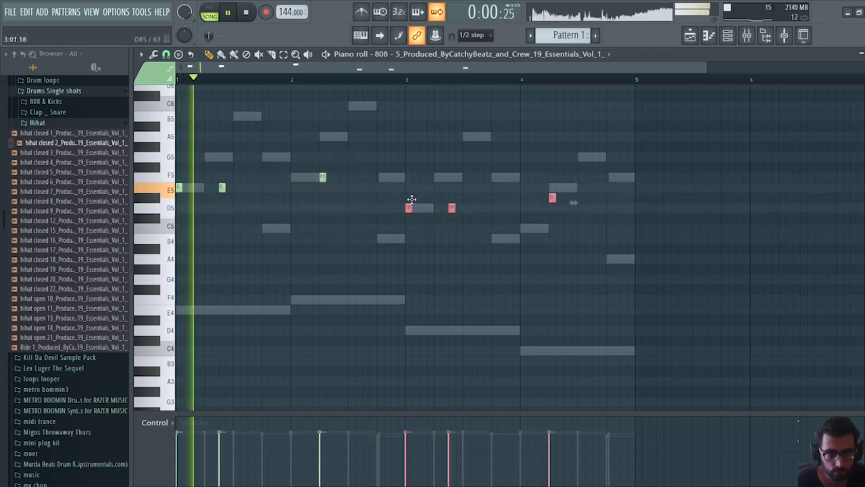
right_click(520, 270)
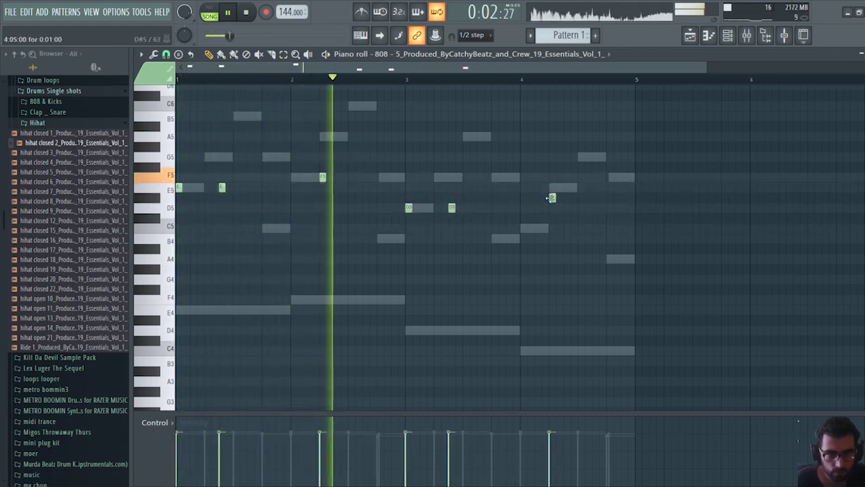
left_click_drag(551, 196, 552, 228)
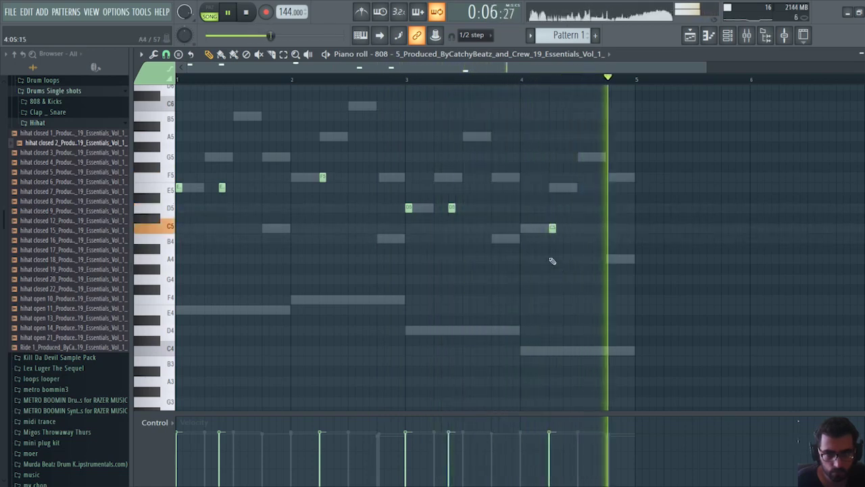
Add a D5 808 note on step 13 of bar 3 and a C5 on step 11 of bar 4, auditioning the line an octave lower
key("space")
left_click(401, 81)
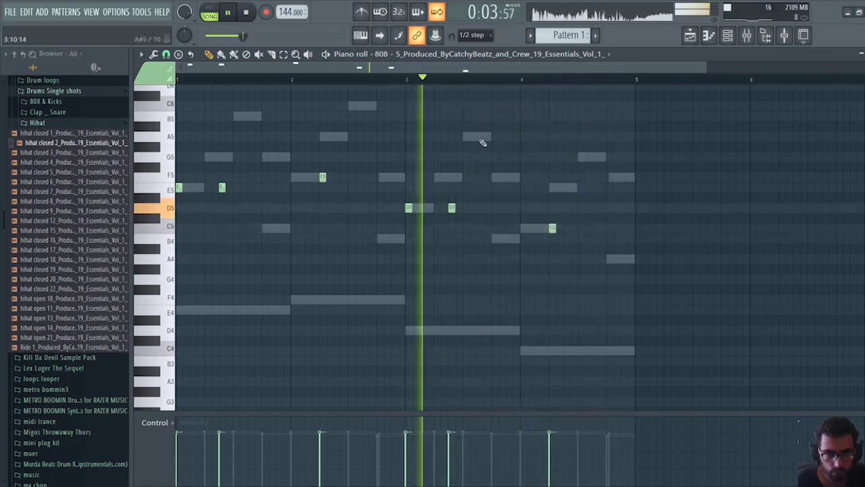
left_click(495, 207)
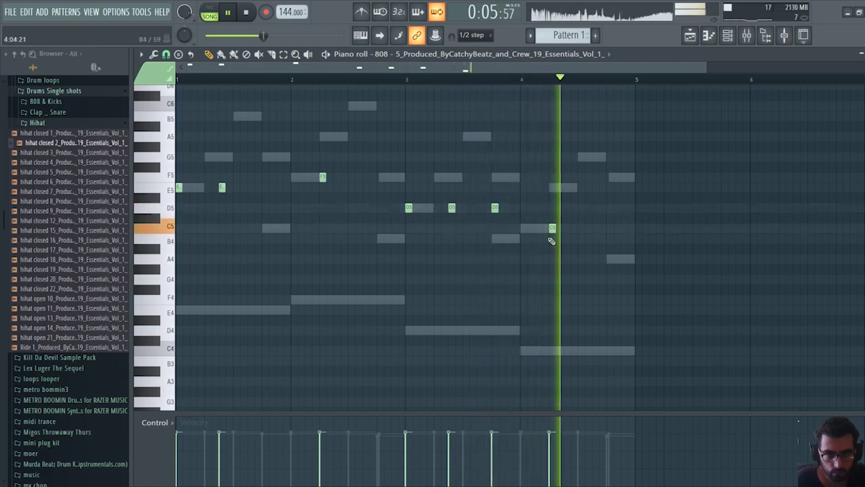
left_click(594, 228)
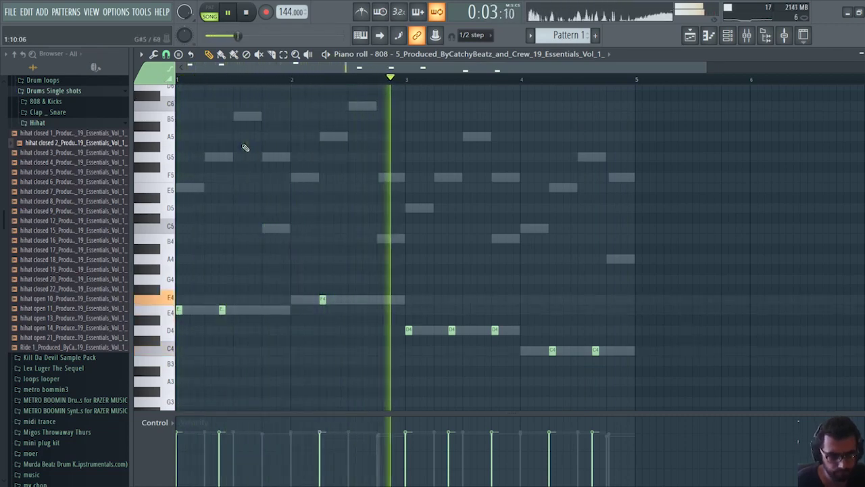
key("ctrl+Up")
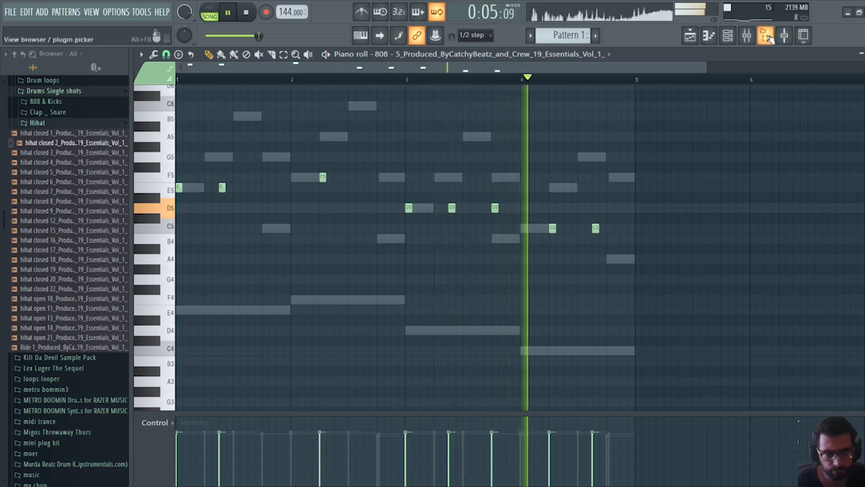
Load the 808 - 5 channel's sample into Edison and detect its pitch regions to find the sample's key
key("F6")
left_click(445, 148)
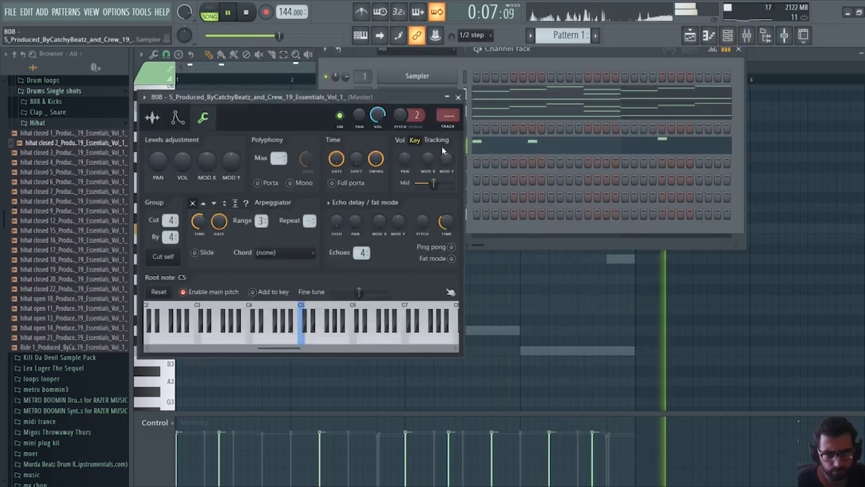
left_click(152, 117)
right_click(330, 332)
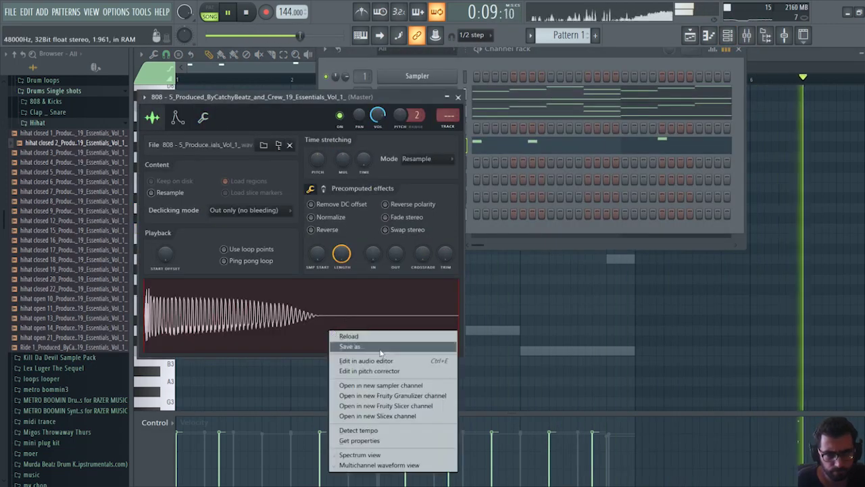
left_click(379, 361)
left_click(254, 176)
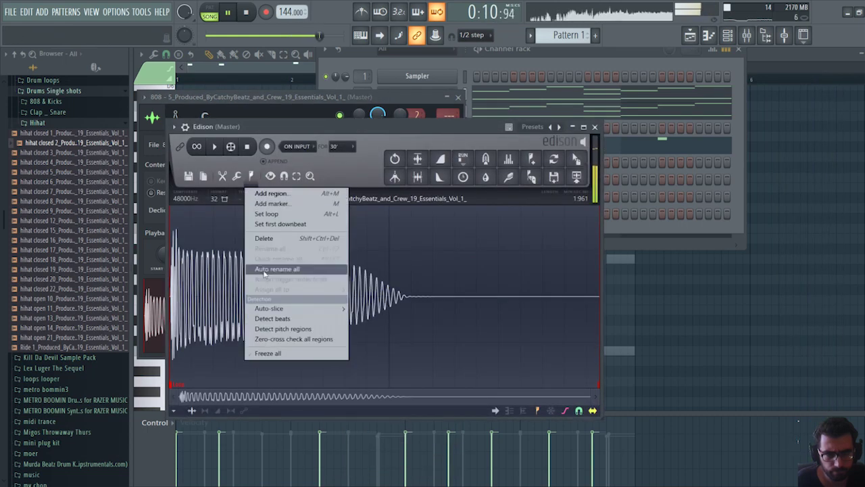
left_click(284, 329)
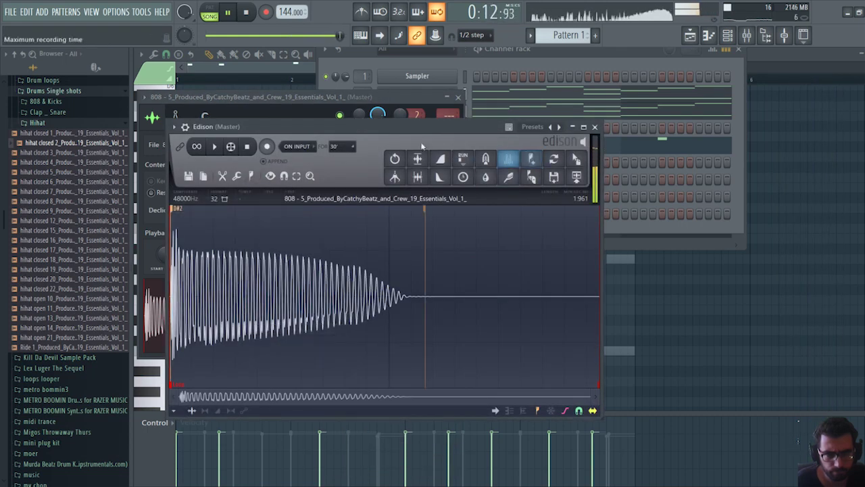
left_click(594, 127)
Set the 808 - 5 sampler's root note to D#5 and shift the lowered 808 notes back up an octave
left_click(206, 118)
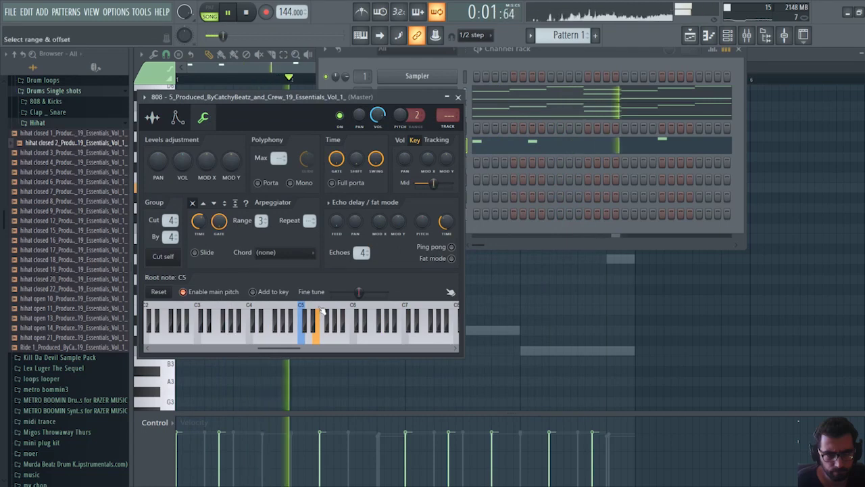
key("F7")
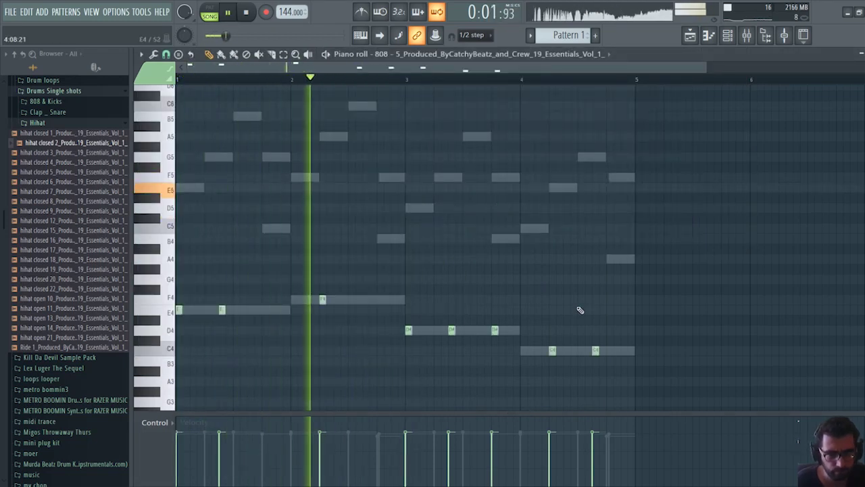
key("ctrl+Up")
key("space")
key("space")
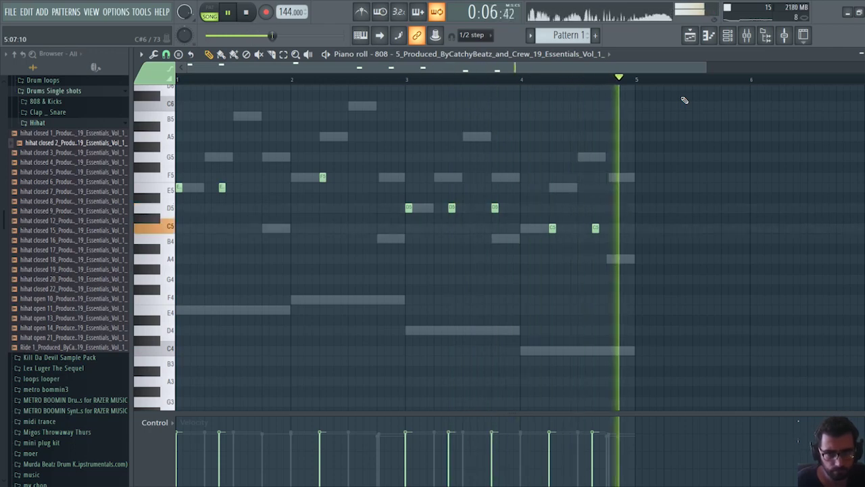
Cut the 808 - 5 notes out of Pattern 1 and paste them into the same channel in the empty Pattern 4
left_click(861, 53)
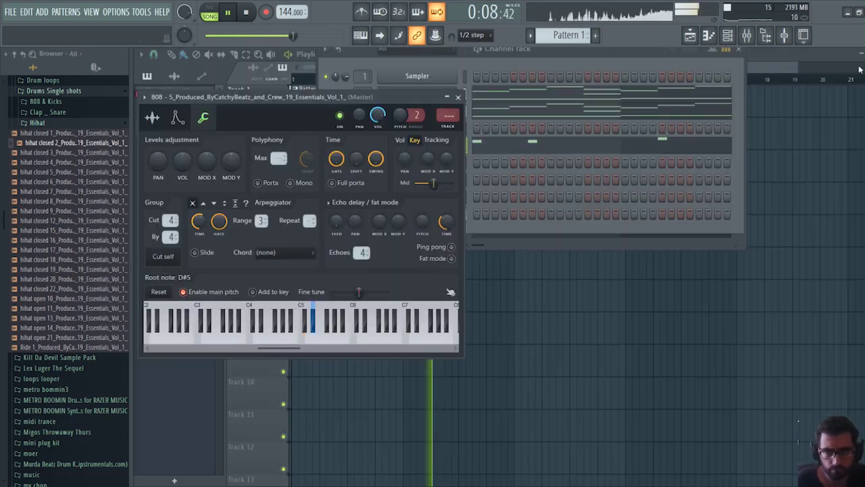
left_click(526, 58)
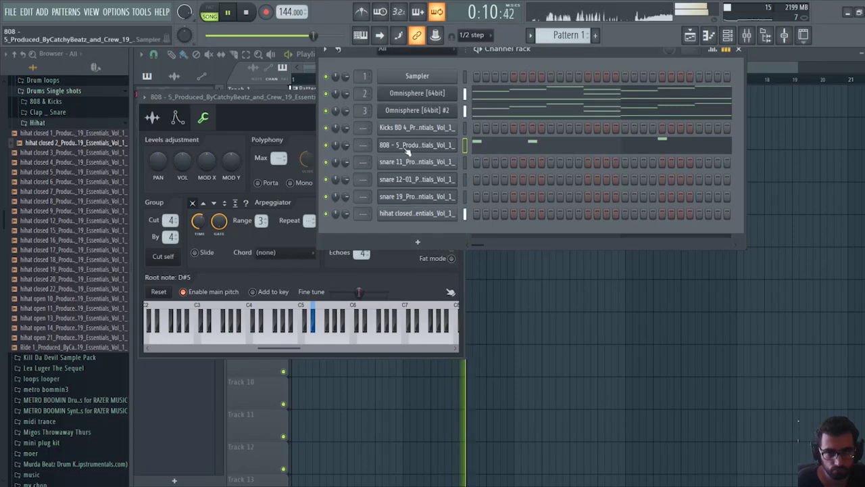
right_click(465, 142)
left_click(582, 143)
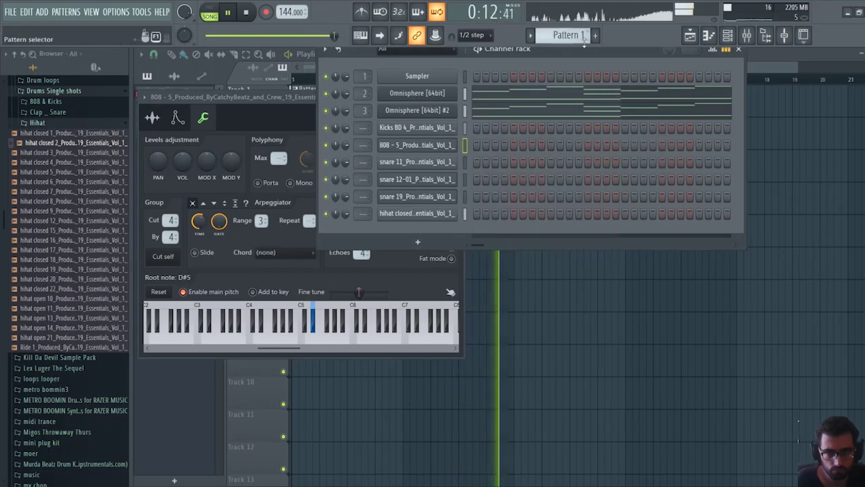
scroll(583, 37, "down", 3)
right_click(455, 150)
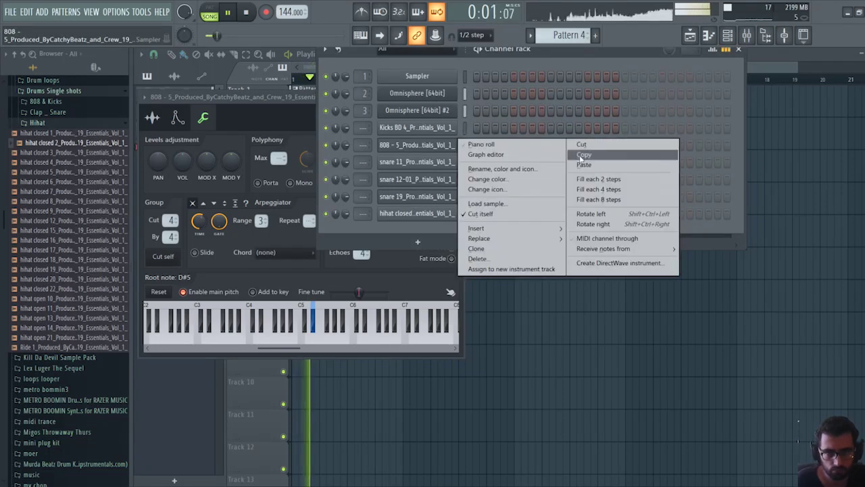
left_click(588, 166)
Place Pattern 4 clips on Track 3 at bars 1 and 5 and stop playback after listening to the arrangement
right_click(369, 189)
left_click(299, 170)
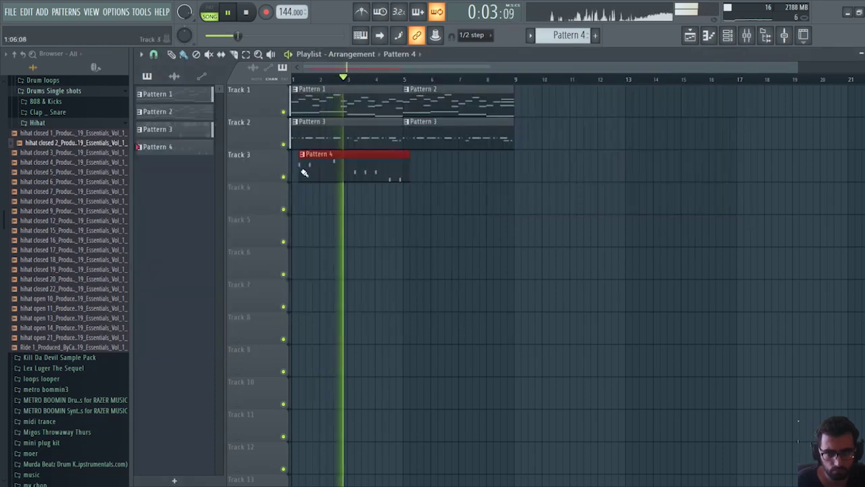
left_click(410, 170)
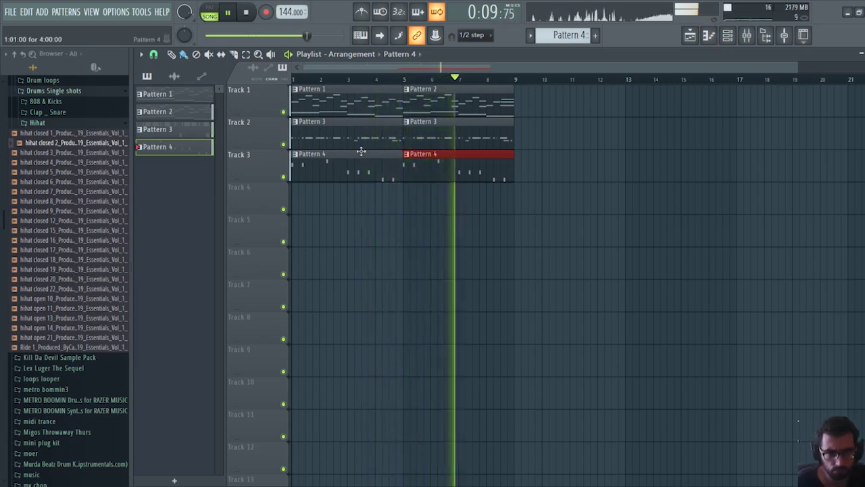
key("space")
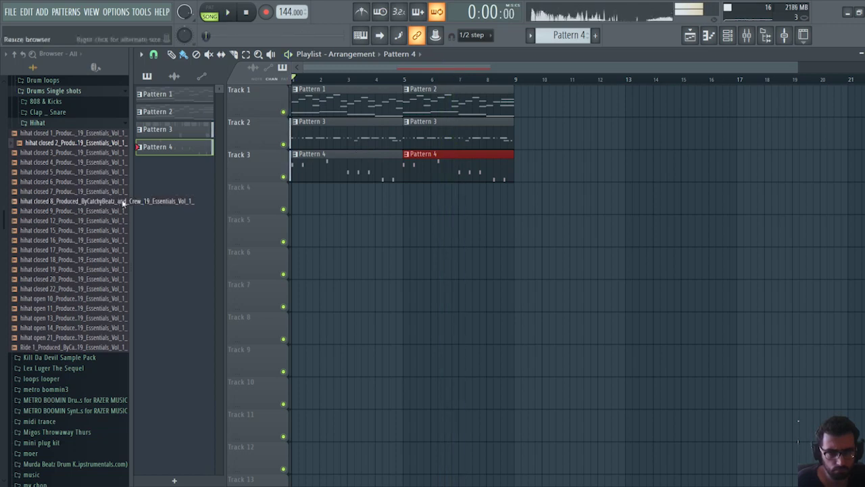
Audition an 808 from the khashi sr kit's 808 & Kicks folder and look through the 808 drums jan folder
left_click(59, 123)
left_click(70, 92)
left_click(70, 93)
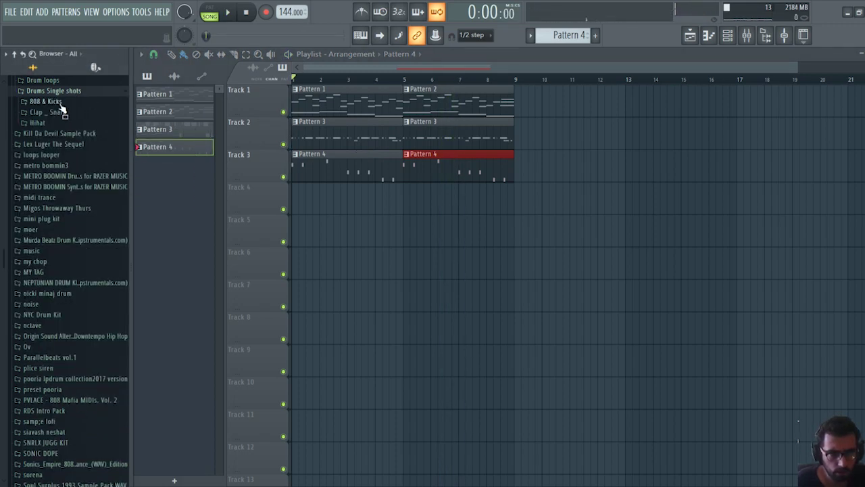
left_click(58, 102)
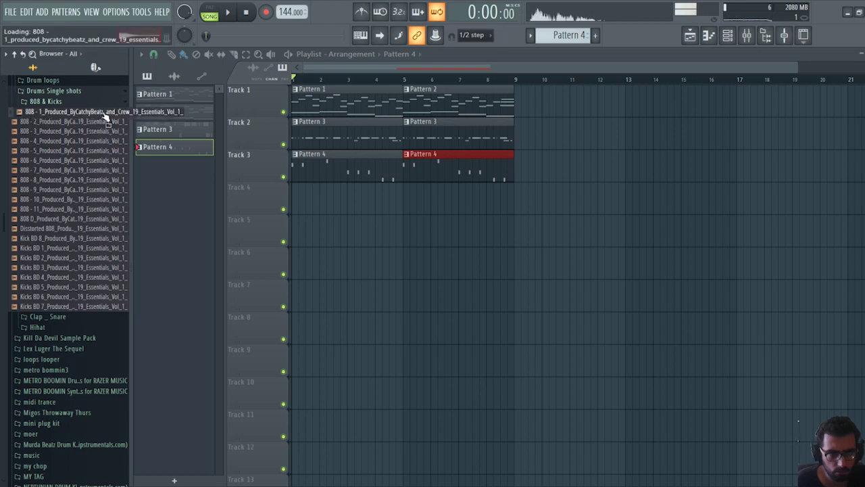
scroll(65, 308, "up", 10)
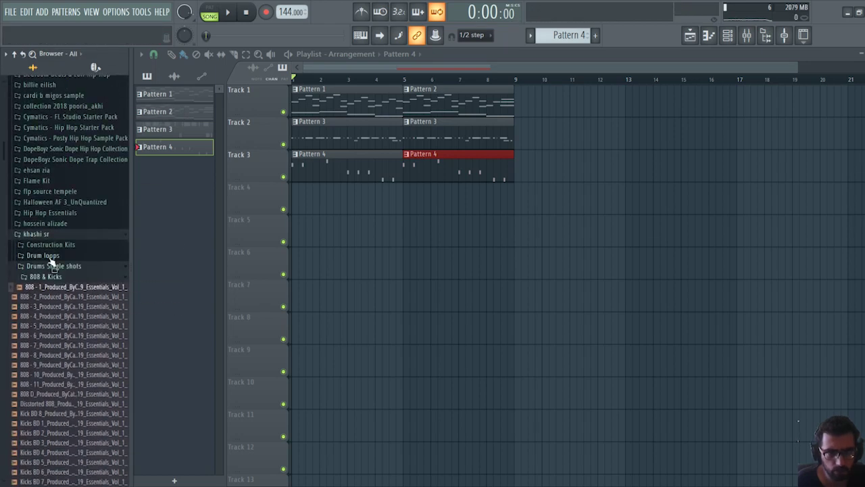
left_click(66, 238)
scroll(75, 244, "up", 4)
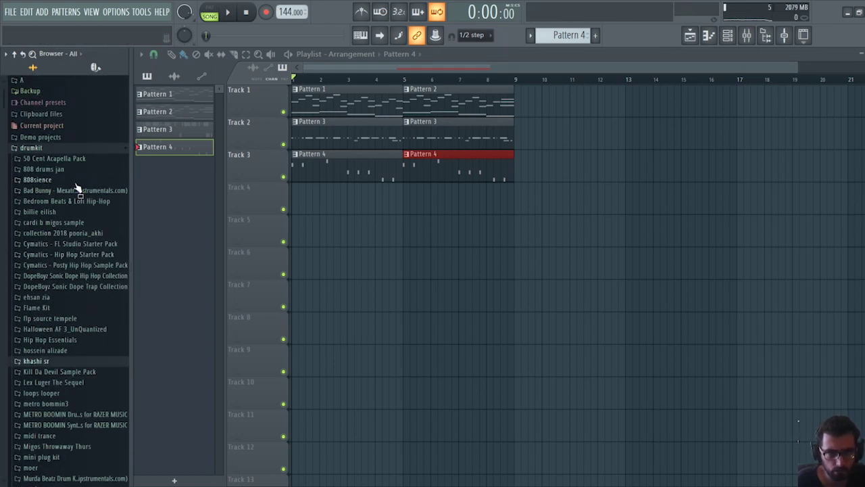
left_click(54, 168)
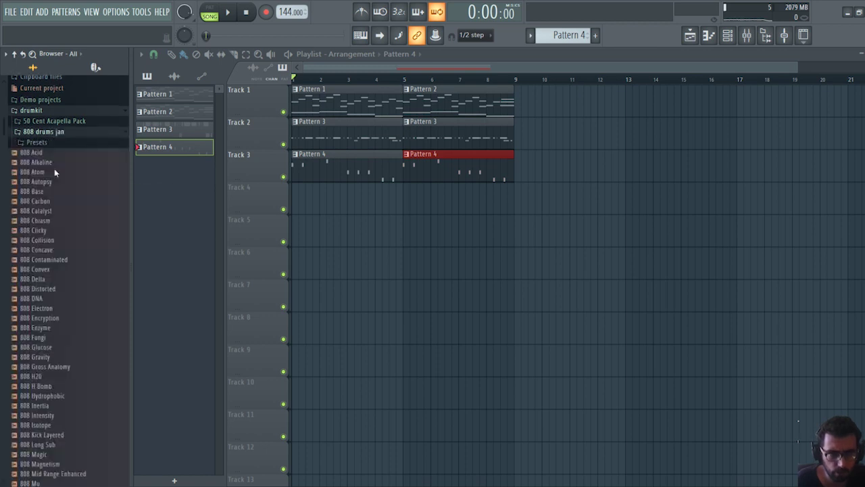
left_click(52, 82)
Audition 808s in the 808sience kit's 808 collection and replace the 808 - 5 channel's sample with punch 808 (5)
left_click(38, 90)
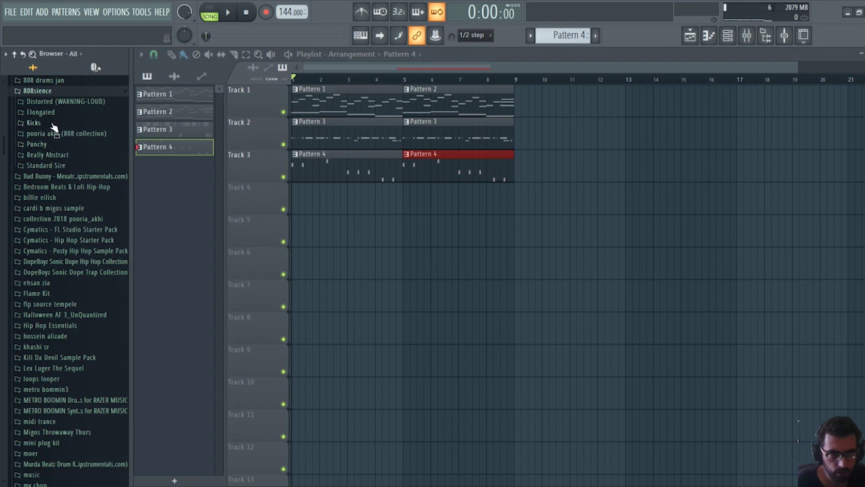
left_click(60, 133)
left_click(36, 166)
left_click(38, 186)
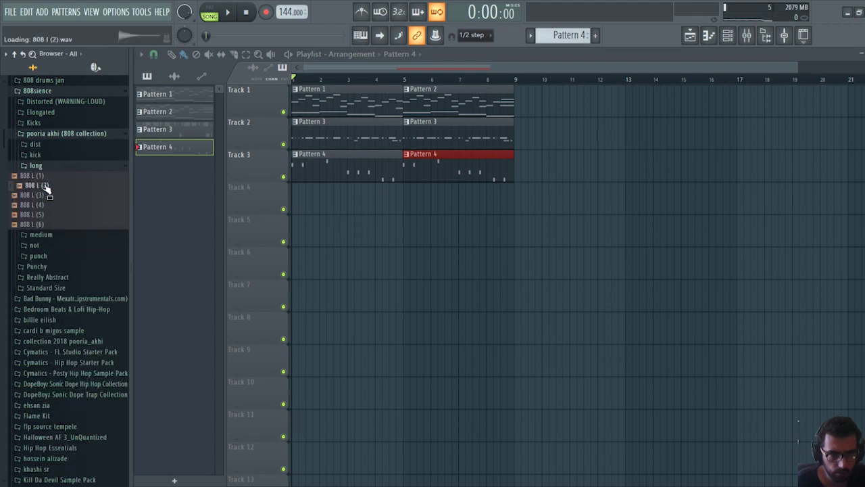
left_click(38, 256)
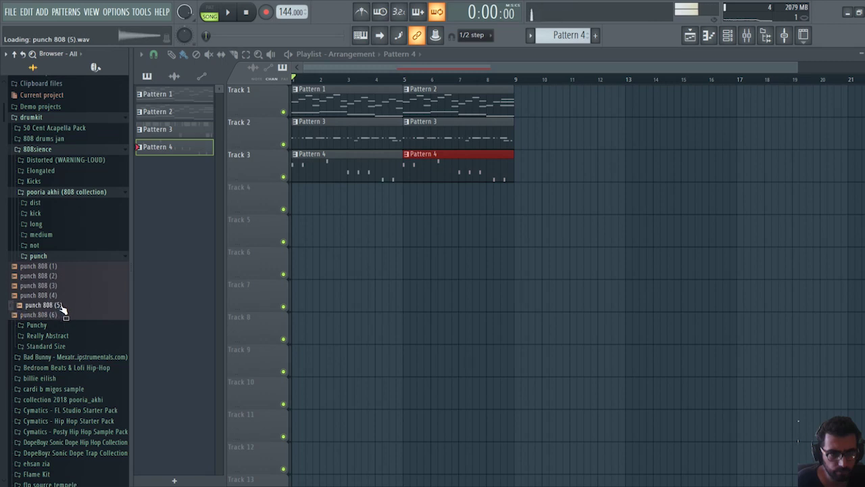
left_click_drag(733, 57, 703, 64)
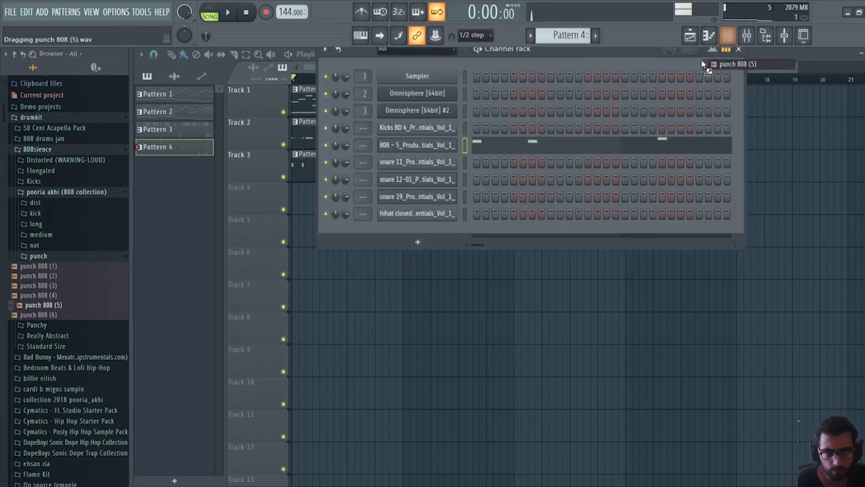
left_click_drag(413, 151, 413, 143)
left_click_drag(414, 149, 414, 146)
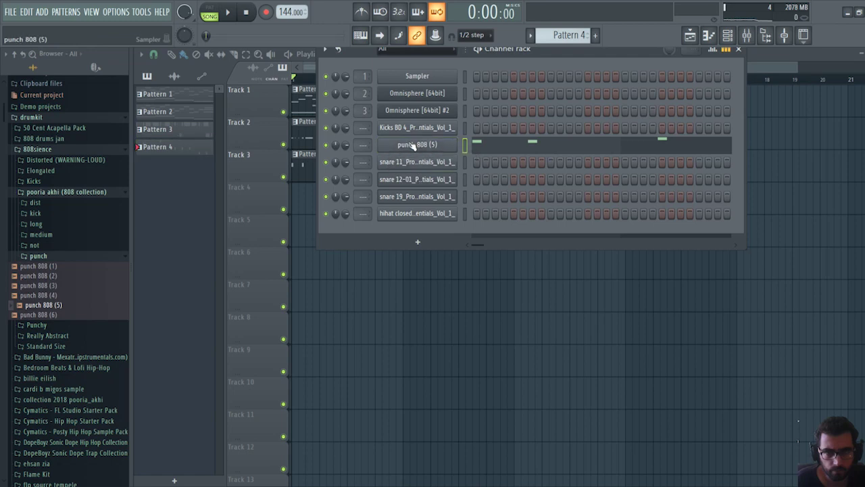
Load the punch 808 (5) channel's sample into Edison and detect its pitch regions to find its key
left_click(413, 145)
left_click(153, 120)
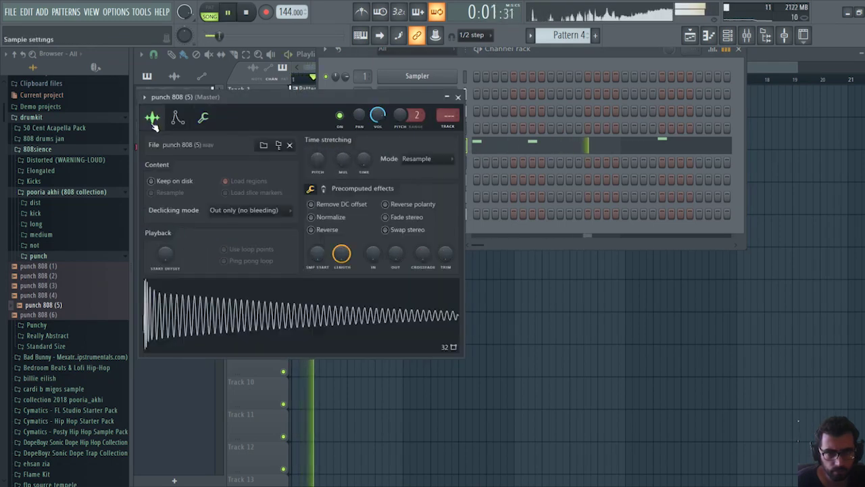
right_click(317, 295)
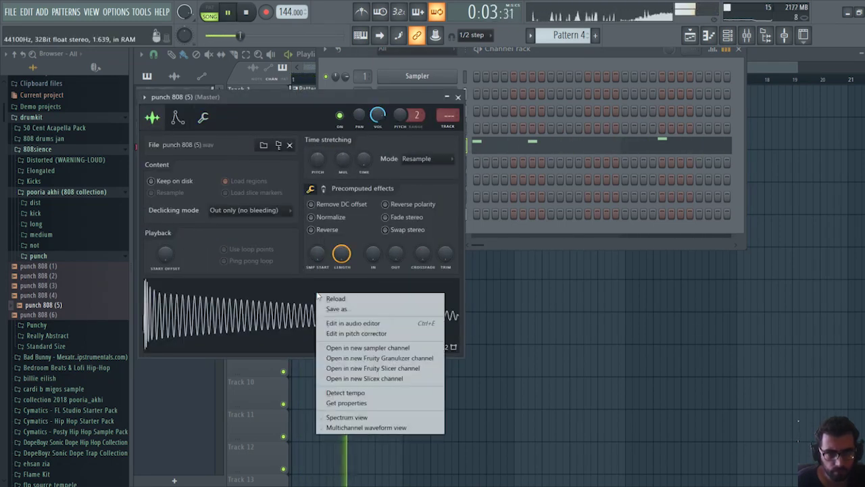
left_click(365, 323)
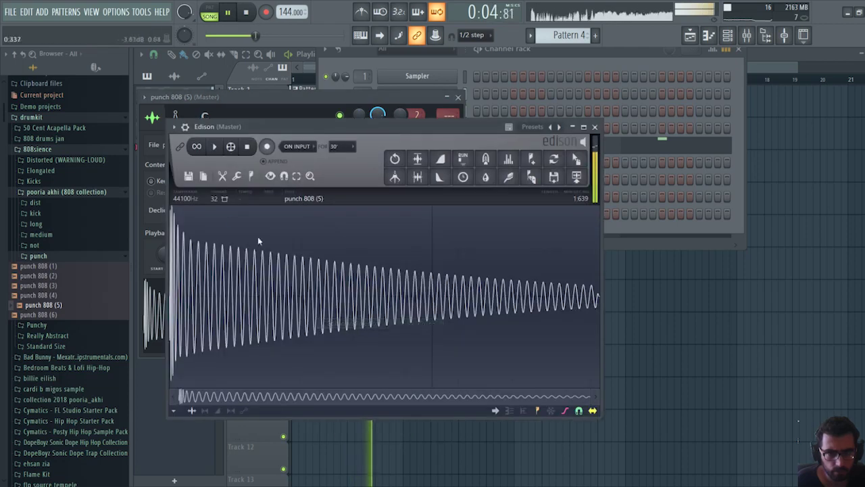
left_click(252, 177)
left_click(272, 327)
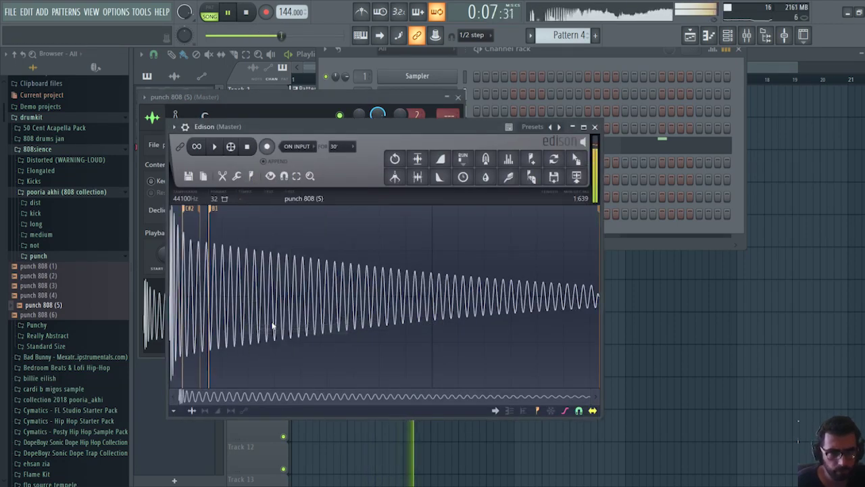
Load punch 808 (6) into Edison in place of the current sample and detect its pitch regions
left_click_drag(49, 316, 247, 299)
left_click(251, 176)
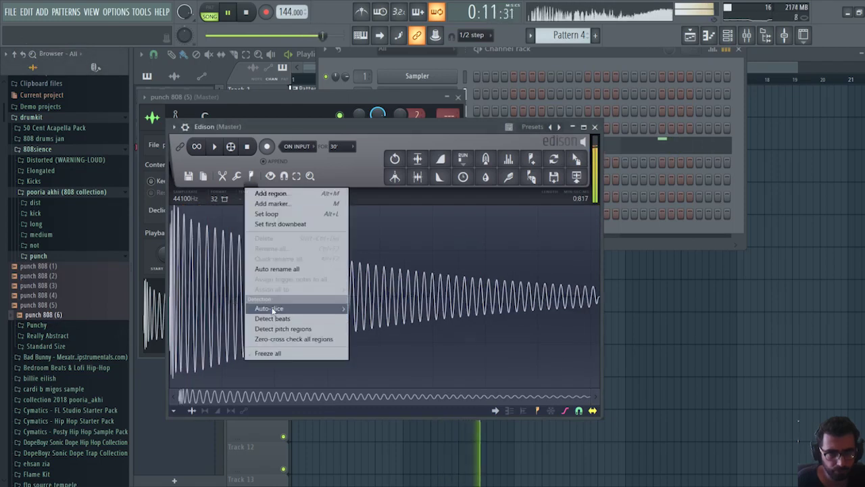
left_click(281, 327)
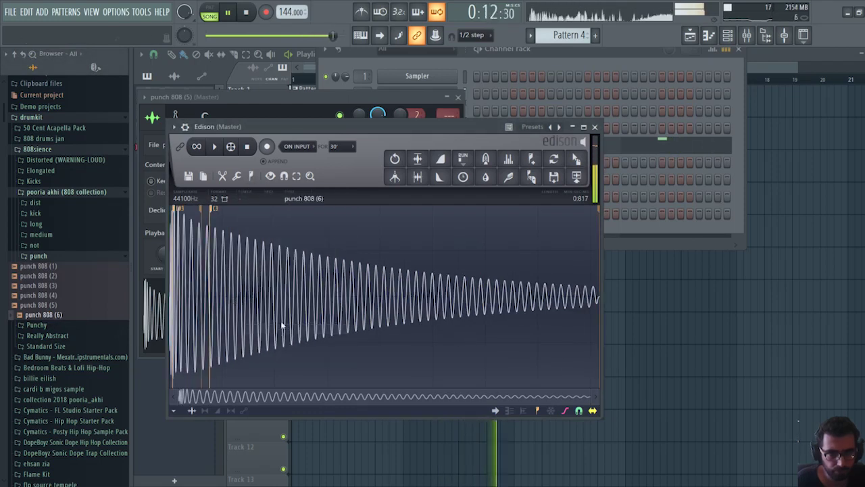
Close Edison, swap the 808 channel's sample for punch 808 (6) and set its root note to C6
left_click(594, 127)
left_click_drag(58, 316, 247, 319)
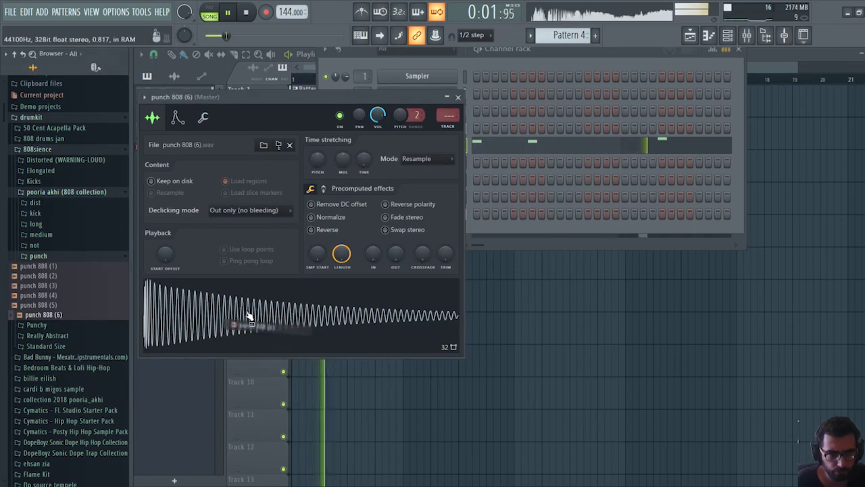
left_click(204, 119)
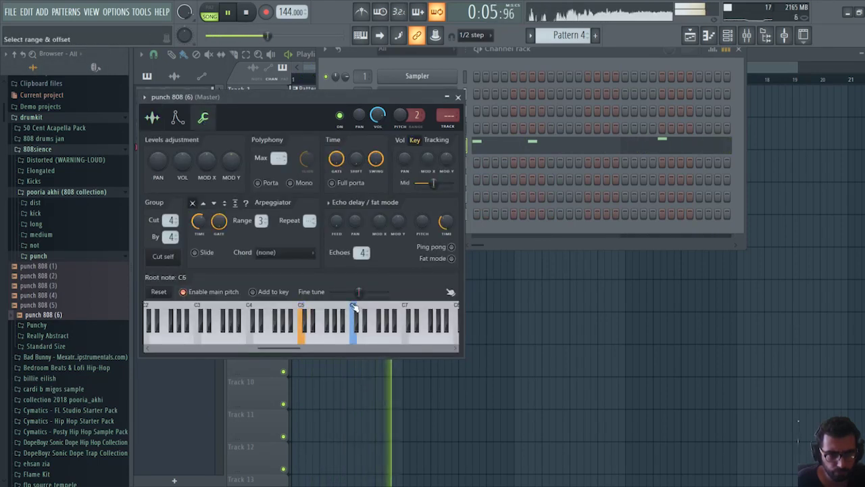
left_click(458, 97)
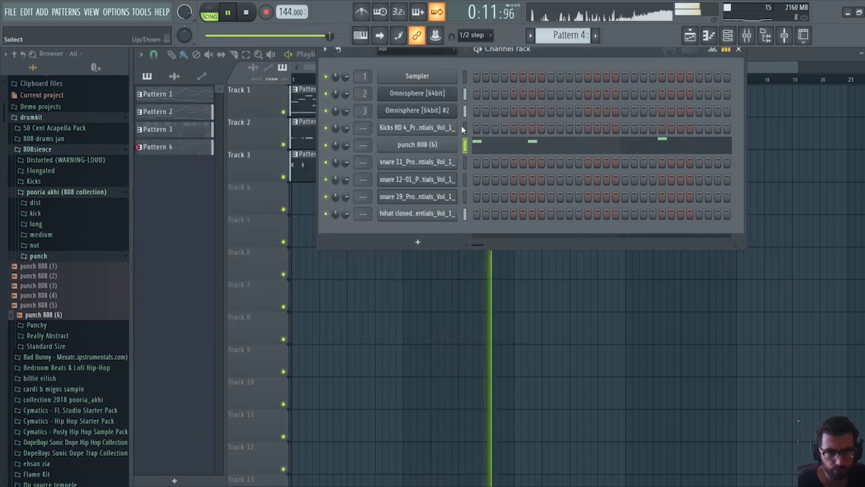
Move the punch 808 (6) channel above the kick and route the 808 and drum channels to mixer tracks 4 to 9
key("alt+Up")
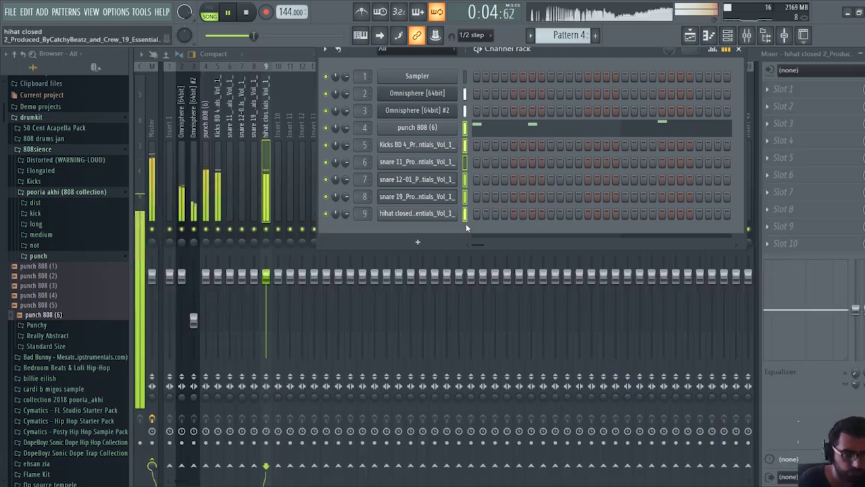
key("ctrl+l")
Lower the closed hi-hat's volume on mixer track 9 and raise its channel's time shift slightly
left_click(186, 192)
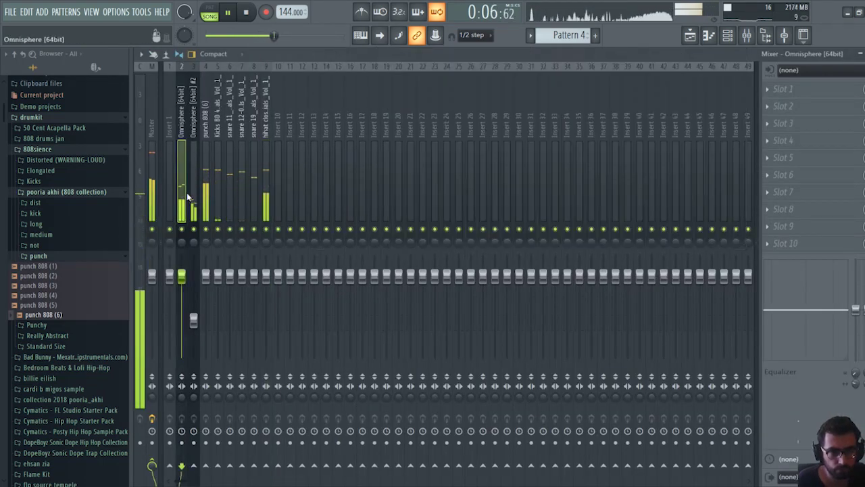
left_click(267, 283)
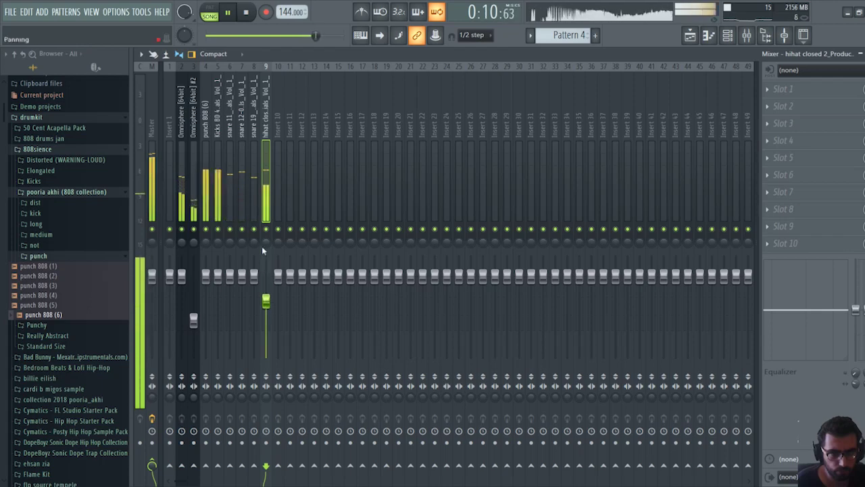
left_click(729, 35)
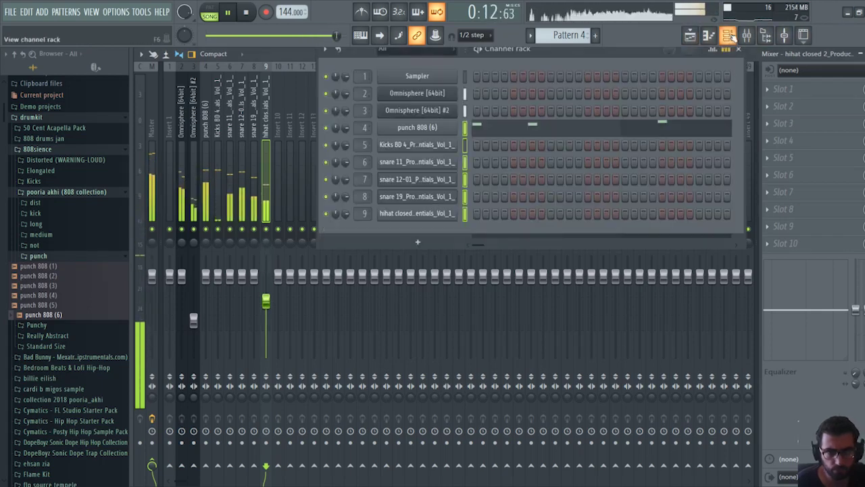
left_click(443, 215)
left_click(263, 177)
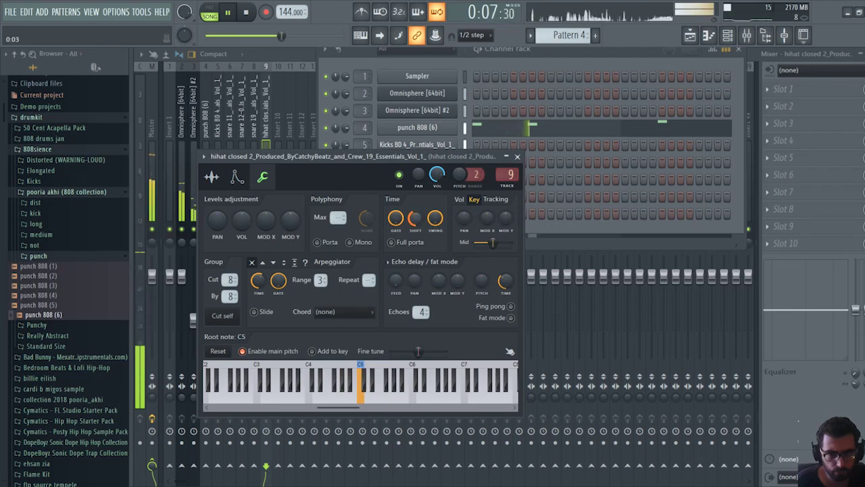
left_click(527, 161)
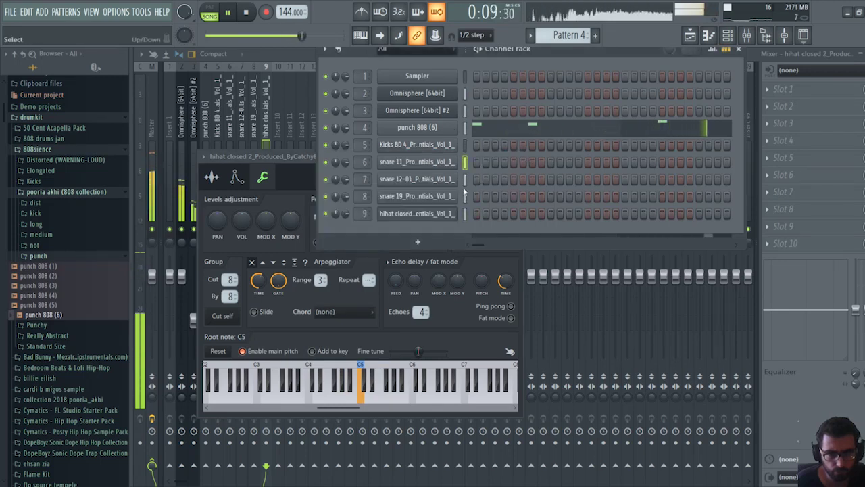
Raise the time shift of the snare 12-01 channel slightly so that layer plays a little late
left_click(436, 182)
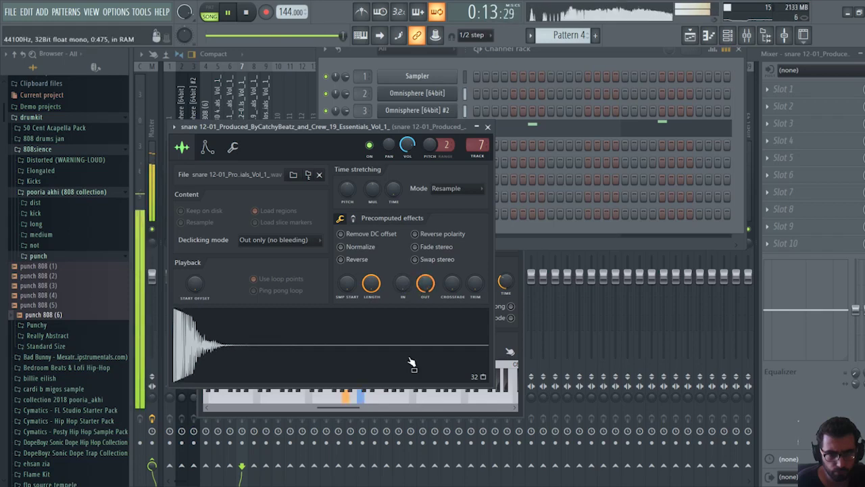
left_click(233, 147)
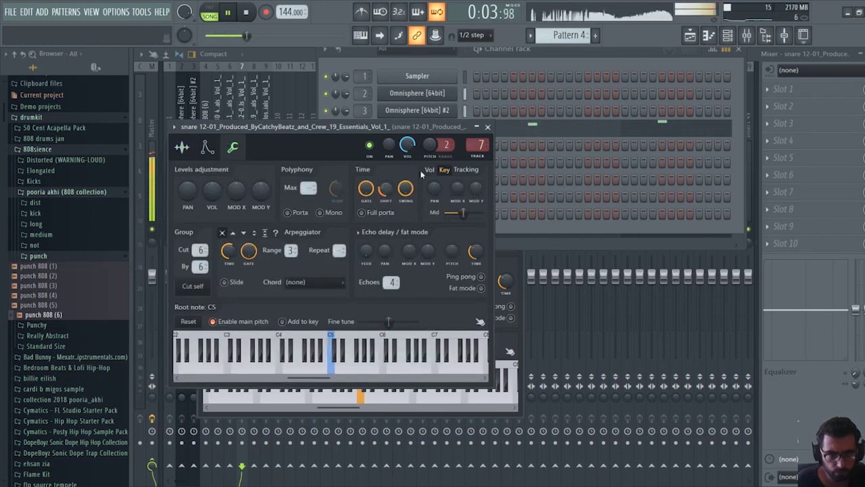
left_click(487, 127)
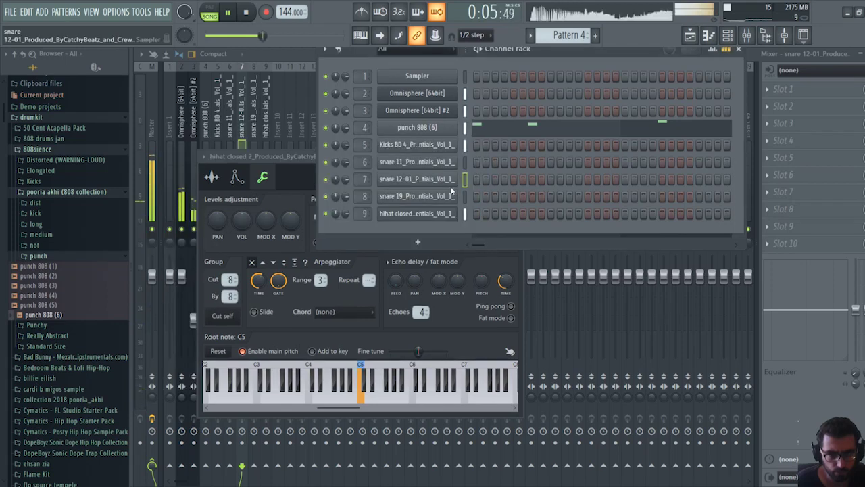
Close the closed hi-hat's channel settings and slightly lower the volume of the snare 12-01 layer on mixer track 7
left_click(301, 159)
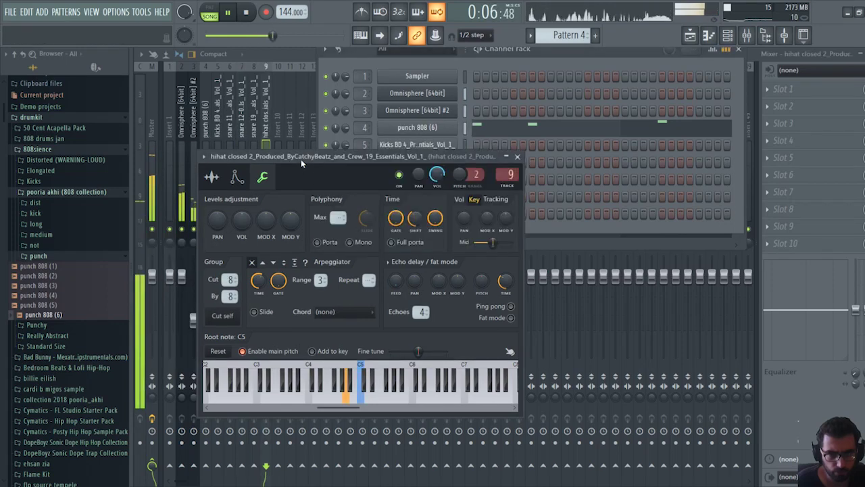
left_click(519, 157)
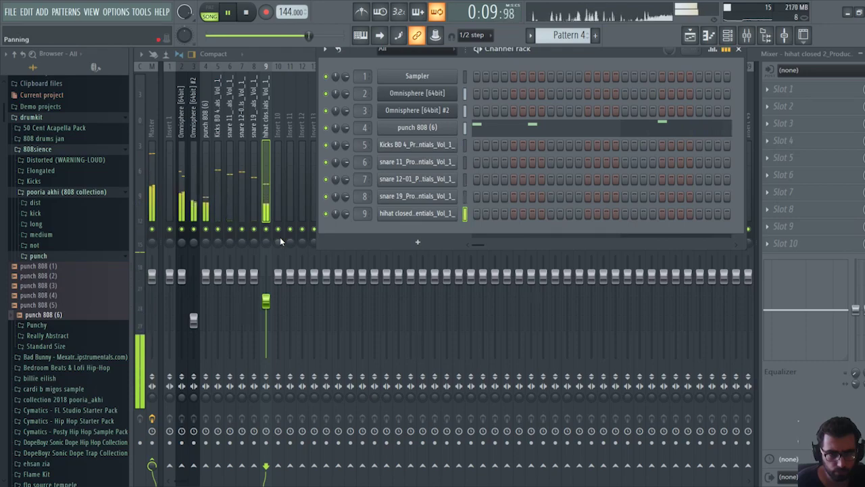
left_click(242, 228)
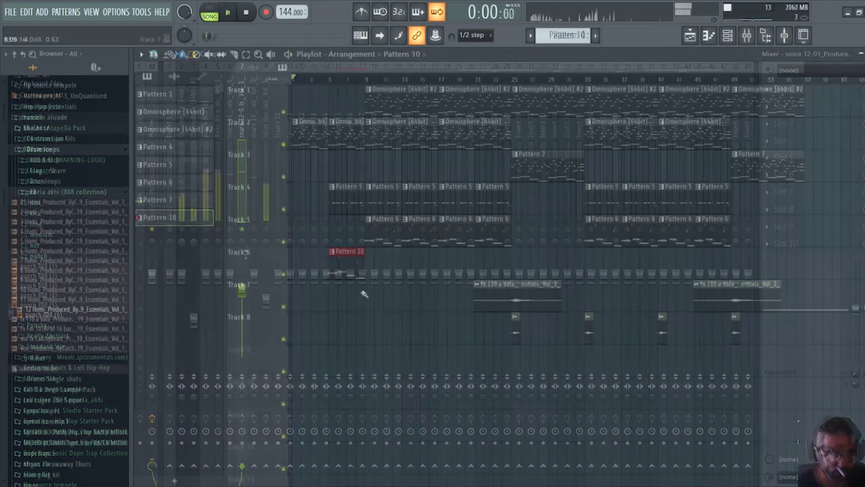
Play from bar 5 and replace the Pattern 6 clip at bar 9 with a four-bar Pattern 10 clip on Track 6
left_click(327, 78)
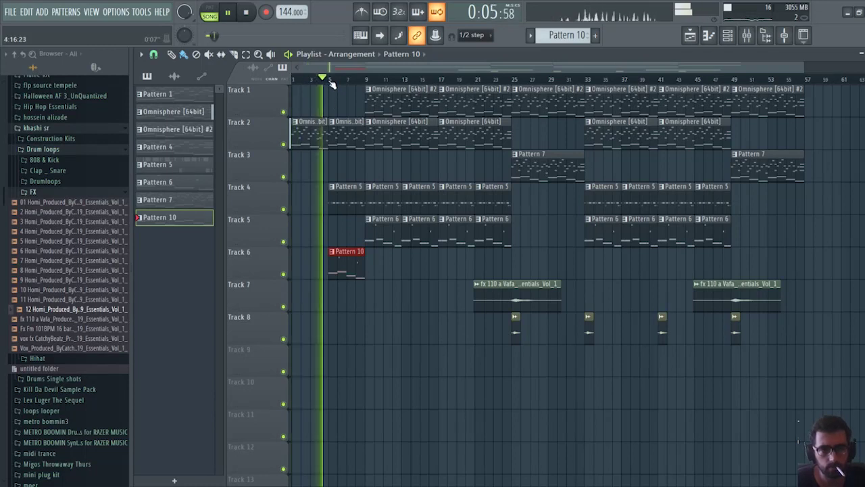
right_click(382, 243)
left_click(370, 257)
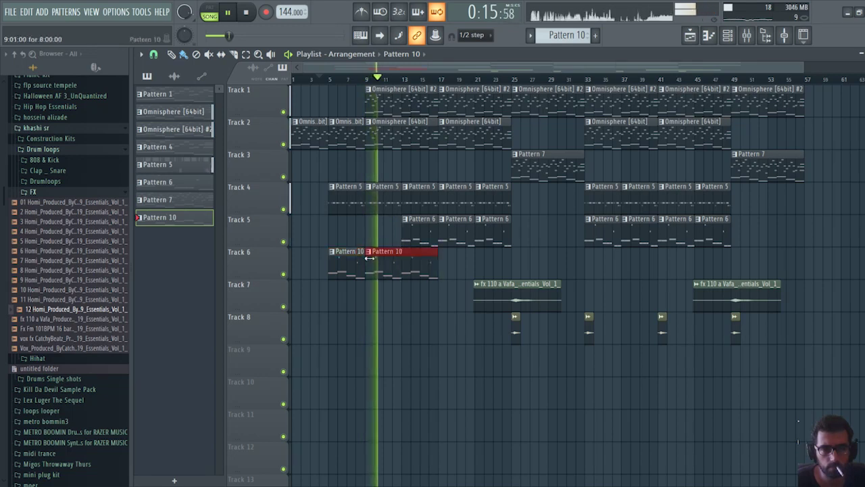
left_click_drag(431, 265, 396, 266)
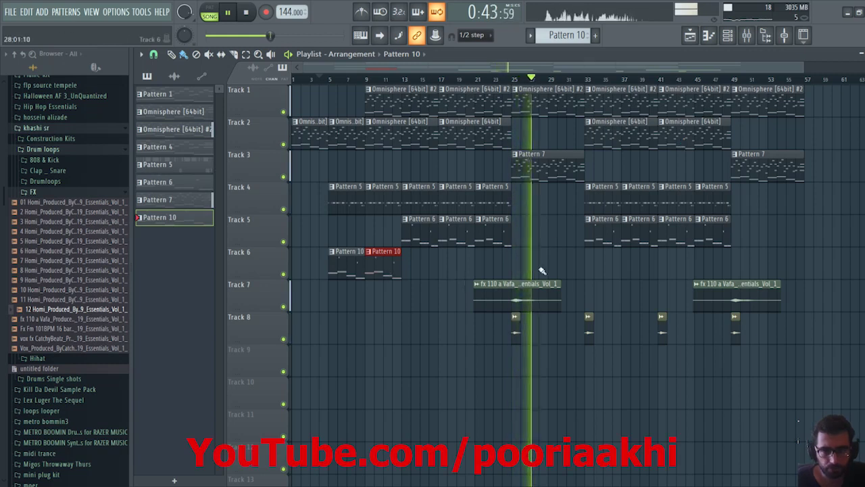
Place an eight-bar Pattern 10 clip on Track 6 at bar 25 and discard a trial copy at bar 13
left_click(514, 253)
left_click_drag(555, 259, 564, 259)
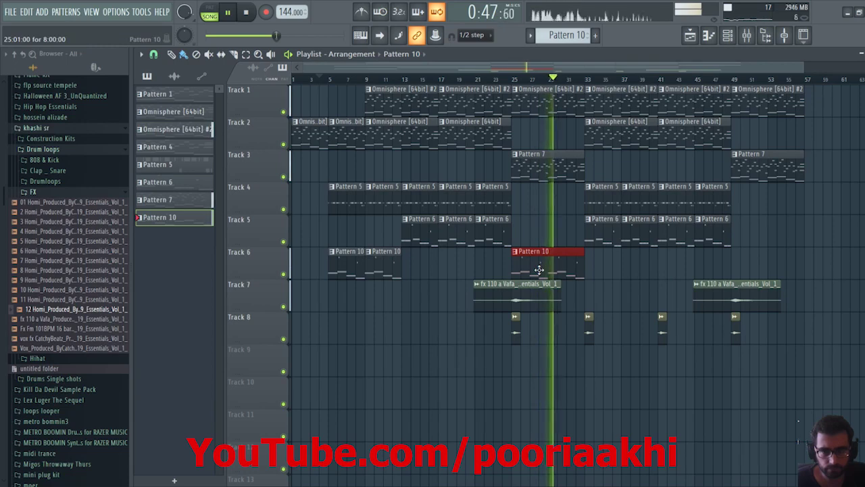
left_click(410, 265)
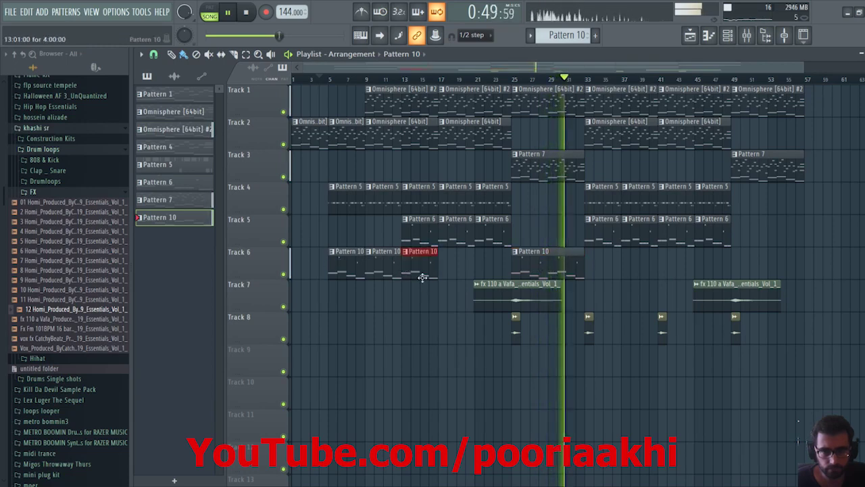
right_click(422, 277)
Replace the Pattern 6 clips at bars 33 and 37 with four-bar Pattern 10 clips on Track 6
right_click(636, 233)
right_click(602, 233)
left_click(593, 265)
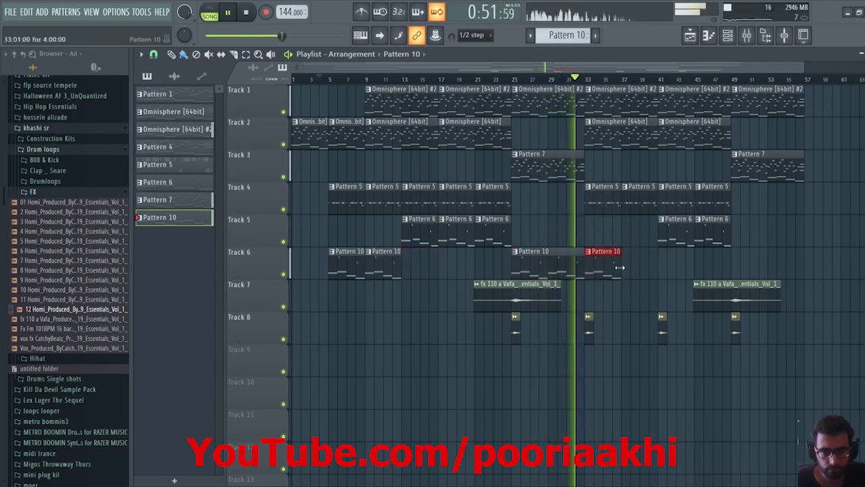
left_click(638, 273)
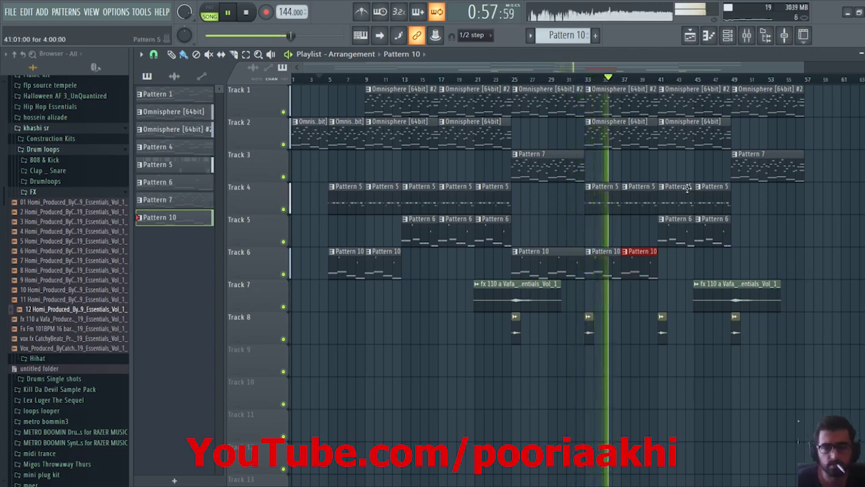
Rearrange the second section so Pattern 6 occupies bars 33 and 37 on Track 5 and Pattern 10 bars 41 and 45 on Track 6
left_click_drag(657, 274, 676, 261)
left_click_drag(735, 247, 655, 215)
left_click_drag(676, 242, 602, 242)
left_click(696, 234)
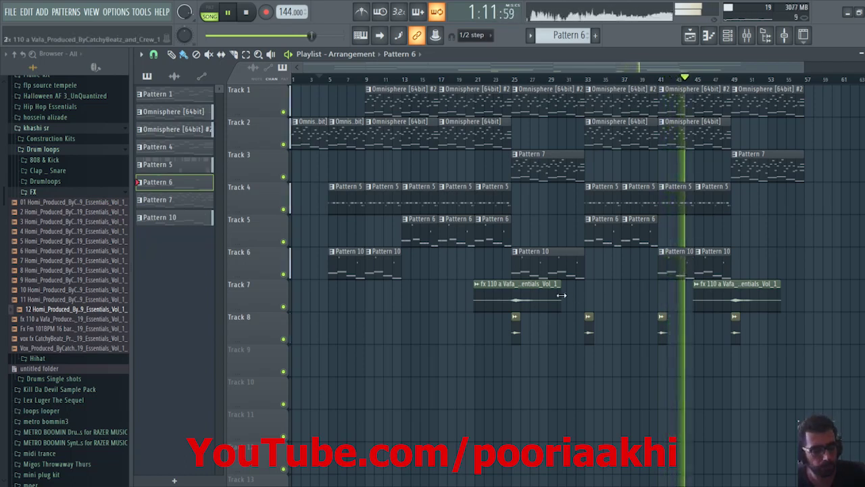
Copy the fx 110 a Vafa clip on Track 7 to about bar 29 and to bar 1, and play both transitions
left_click_drag(549, 297, 616, 303)
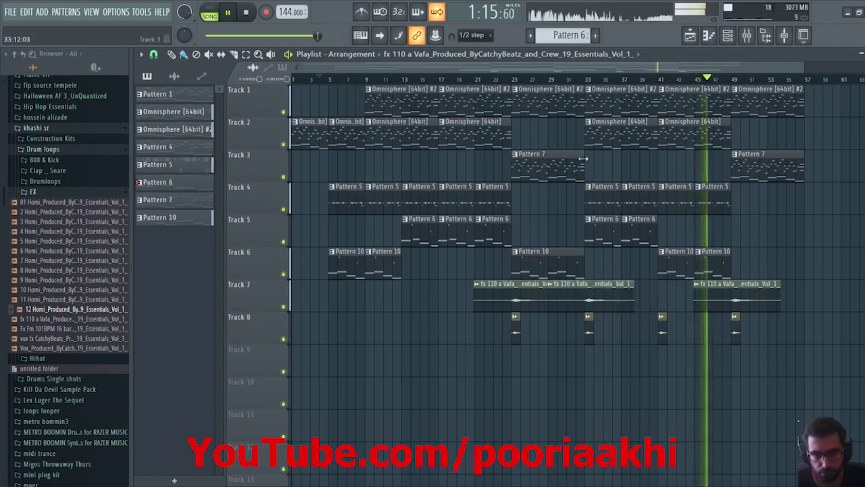
left_click(576, 79)
scroll(629, 82, "up", 1)
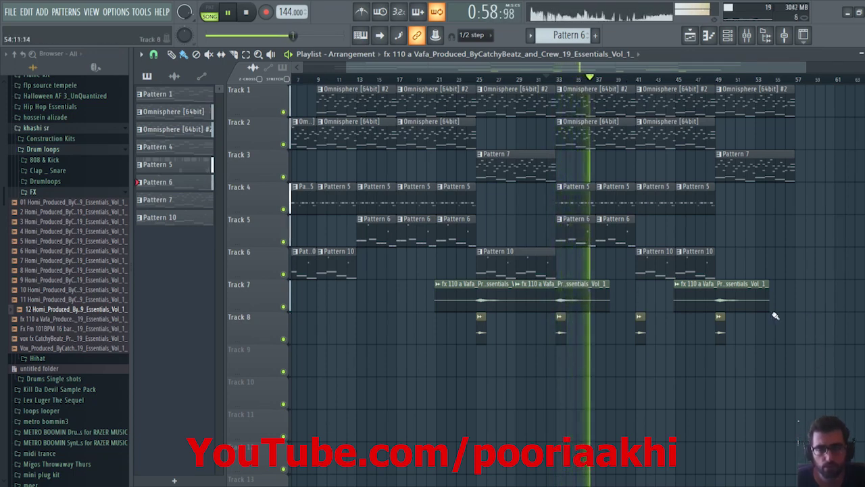
scroll(260, 269, "left", 3)
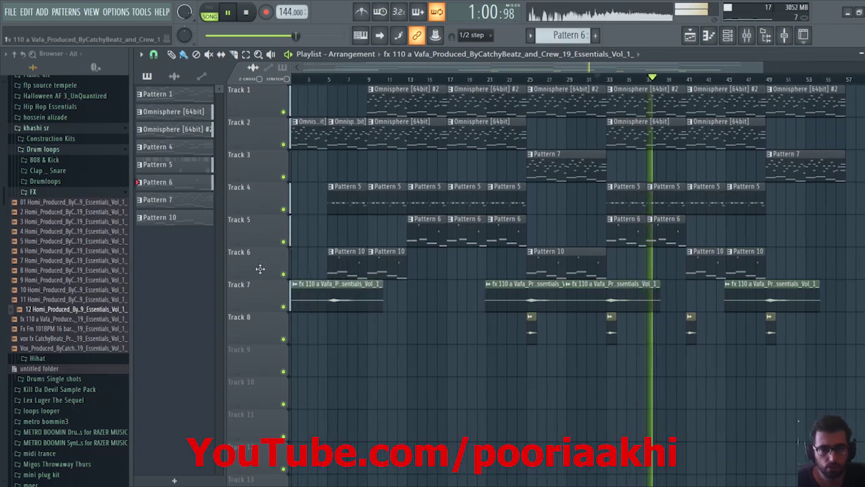
left_click(336, 79)
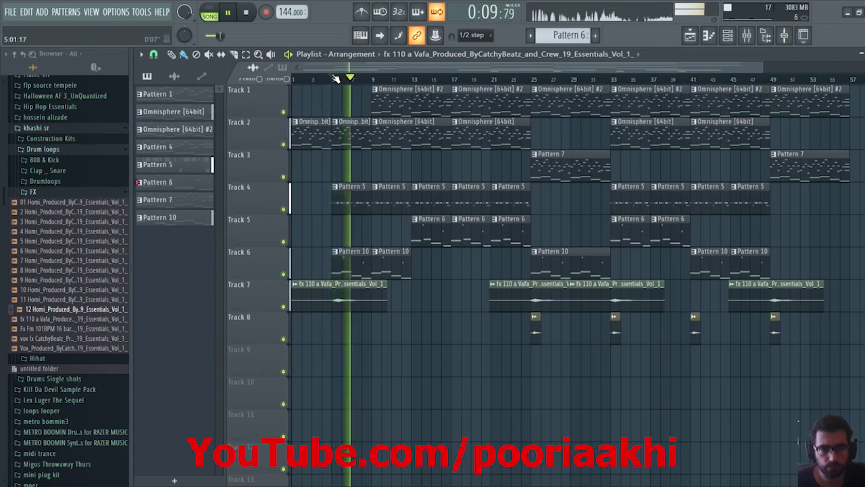
Open the channel settings of the fx and Vox clips on Tracks 7 and 8 and adjust the Vox channel's volume
left_click(727, 35)
key("F6")
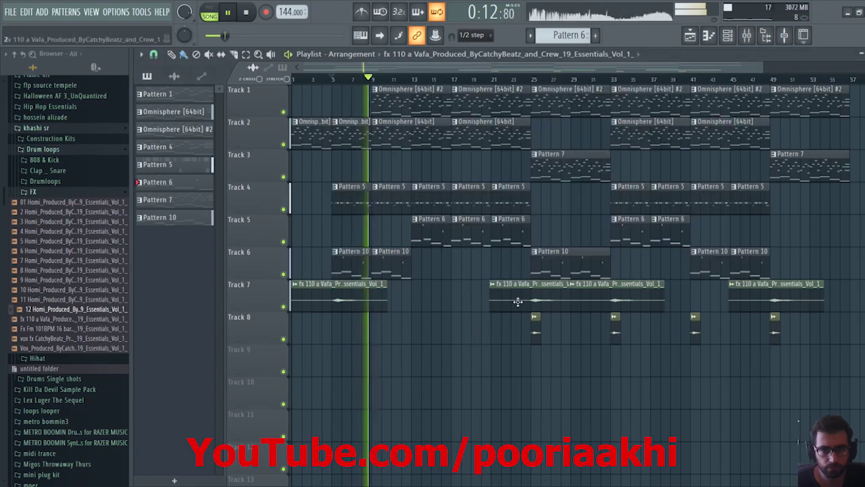
double_click(518, 299)
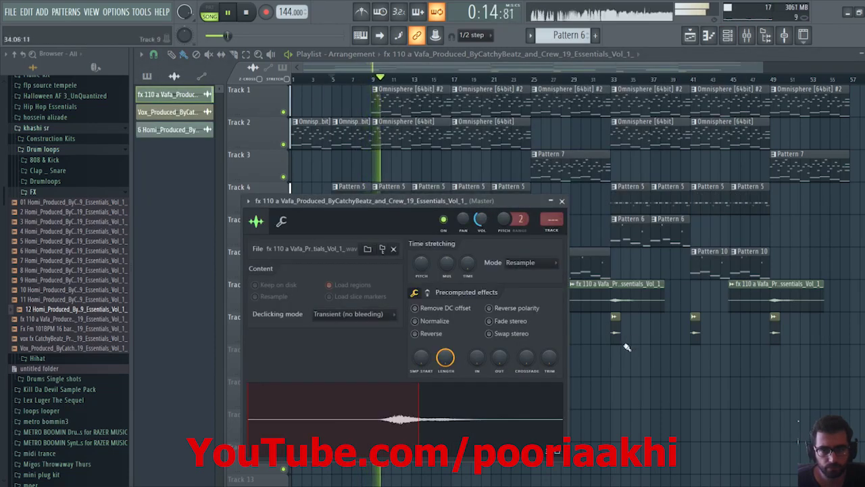
double_click(615, 316)
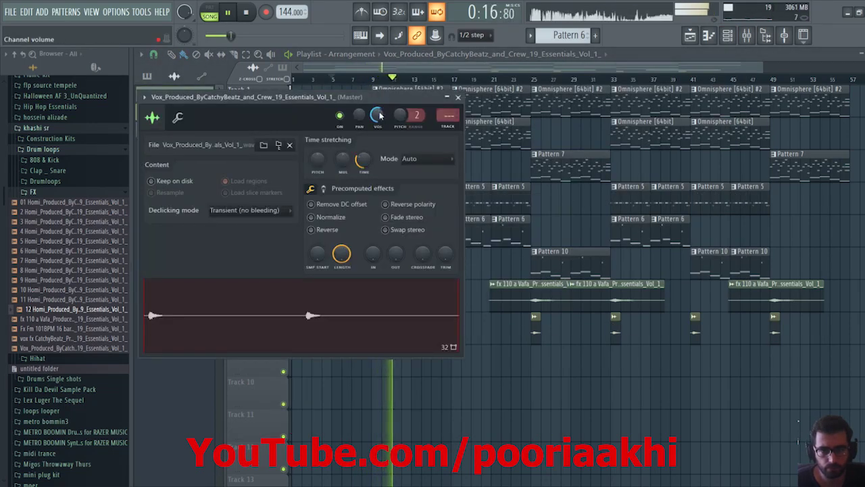
key("Escape")
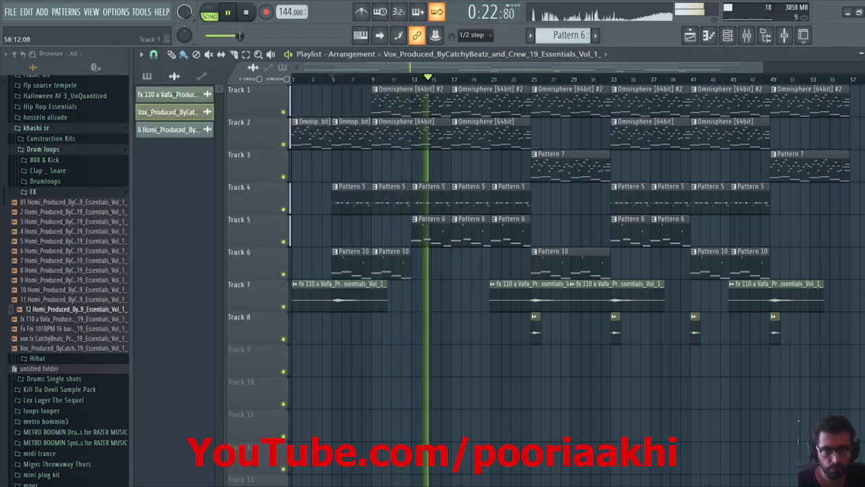
scroll(795, 80, "down", 1)
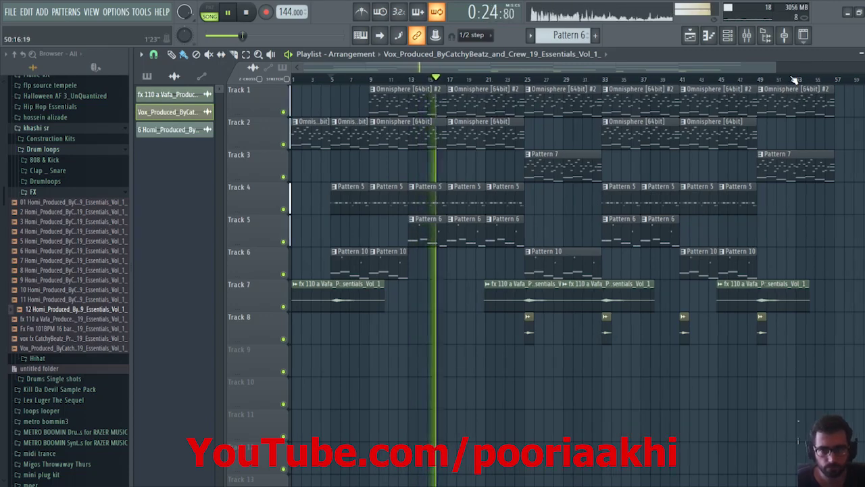
scroll(794, 80, "down", 1)
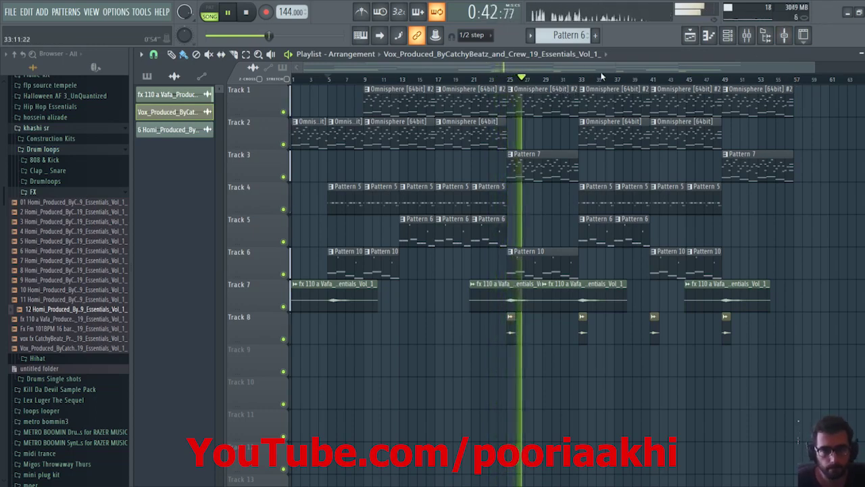
scroll(608, 81, "up", 2)
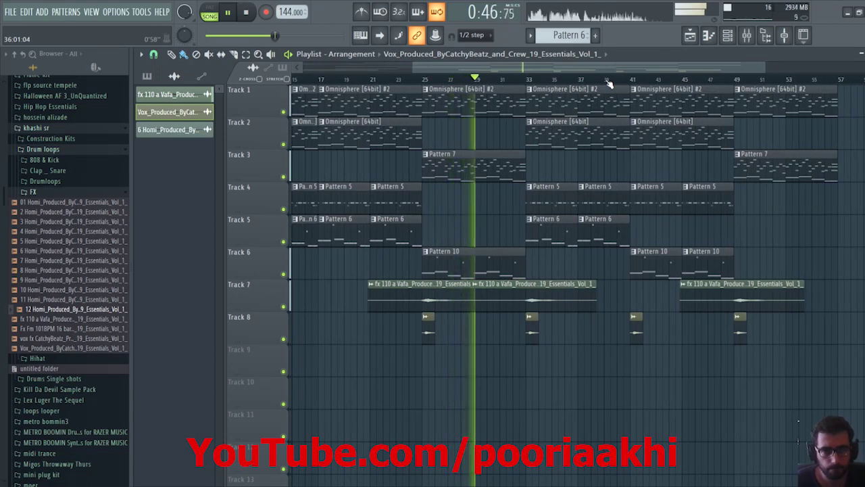
scroll(609, 82, "down", 1)
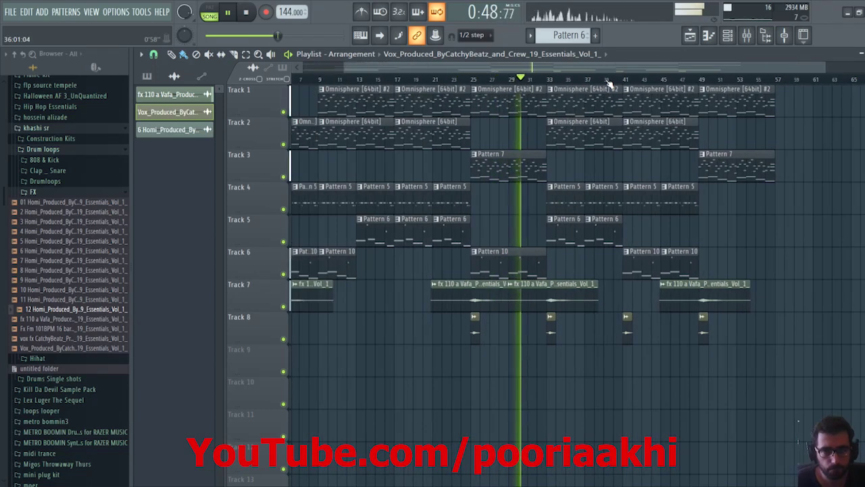
scroll(609, 83, "down", 1)
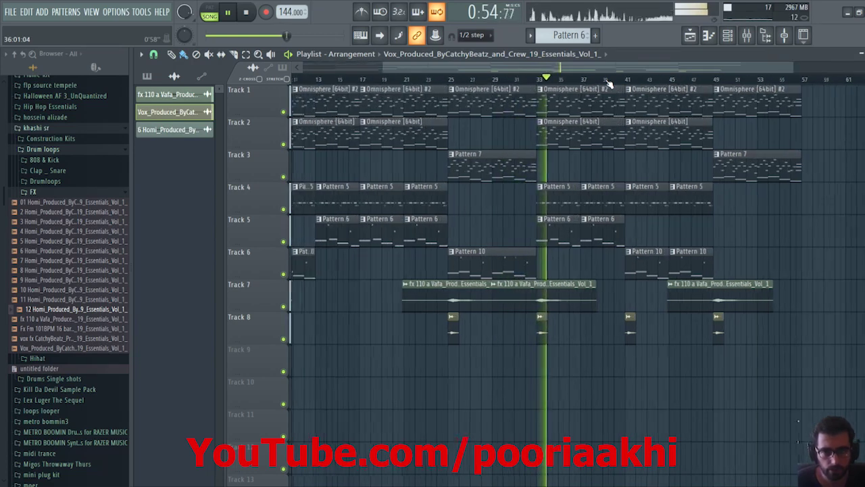
scroll(608, 82, "up", 2)
scroll(608, 82, "down", 3)
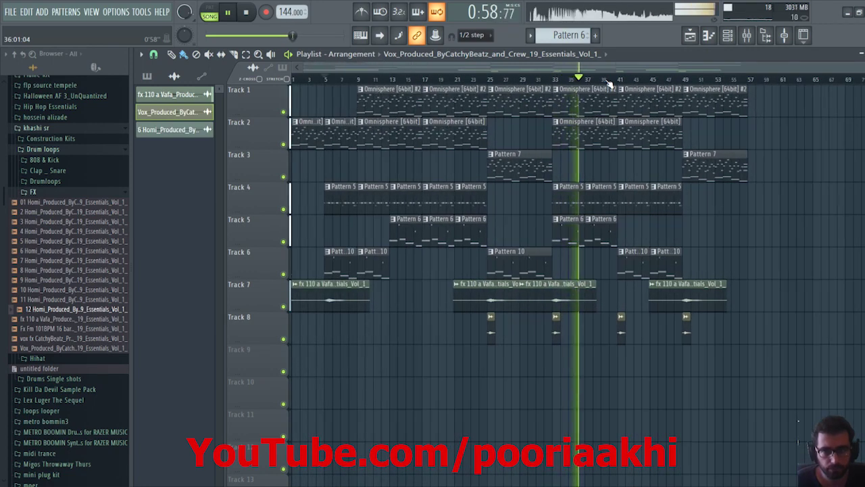
Insert Fruity Parametric EQ 2 in the first effect slot of the Omnisphere [64bit] mixer track
left_click(757, 39)
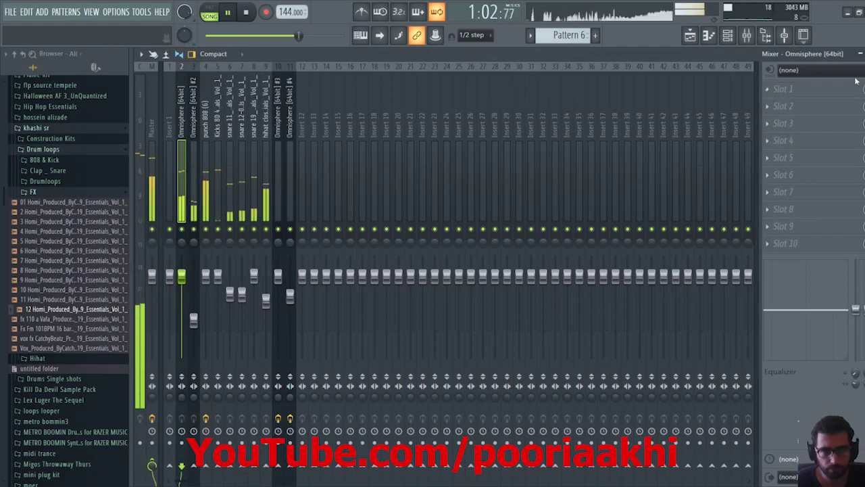
left_click(856, 82)
left_click(324, 245)
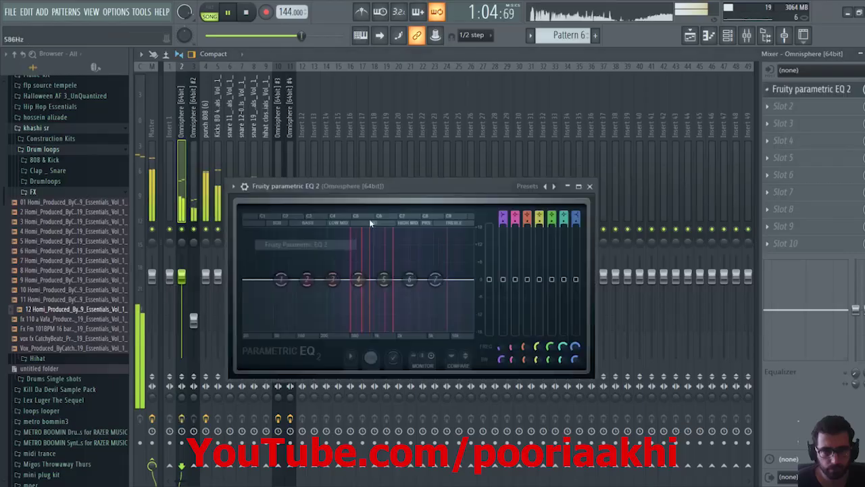
Set EQ band 7 to a low pass at about 5900 Hz and roll off the lows with band 1
scroll(576, 216, "down", 6)
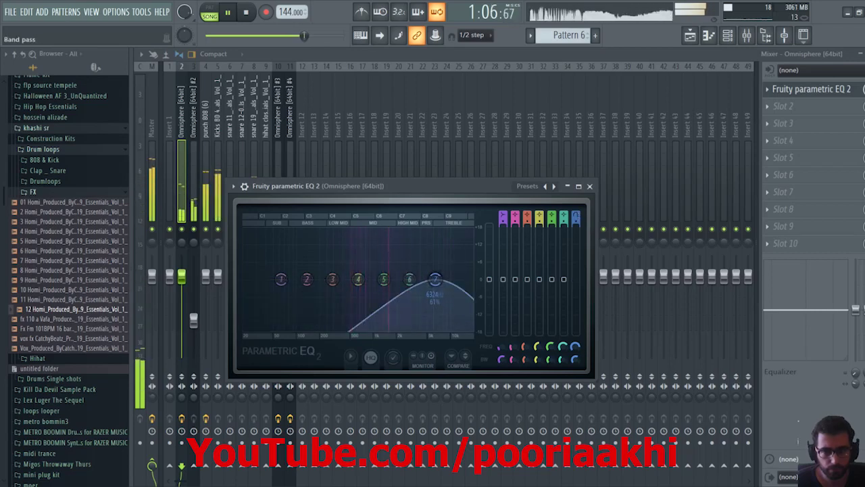
scroll(575, 218, "down", 2)
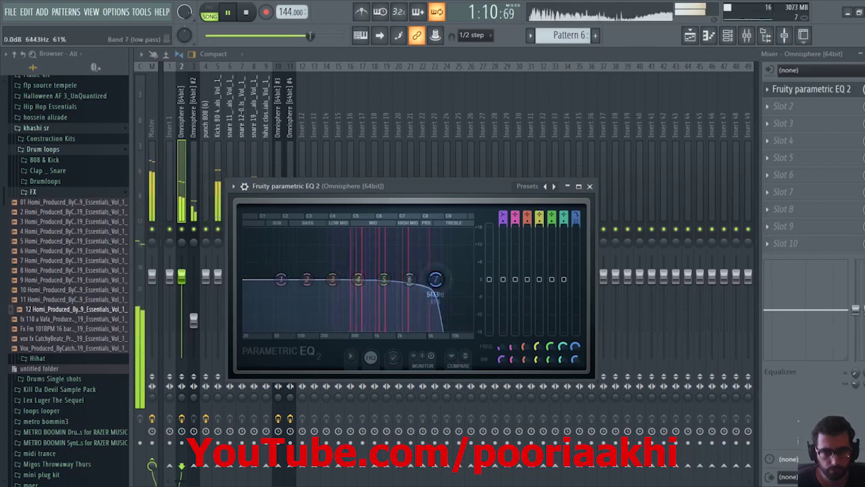
left_click_drag(281, 279, 336, 313)
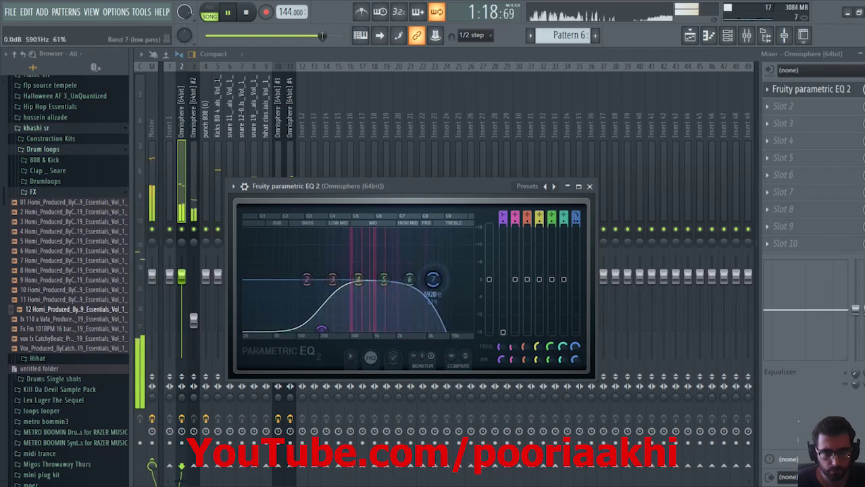
left_click(589, 187)
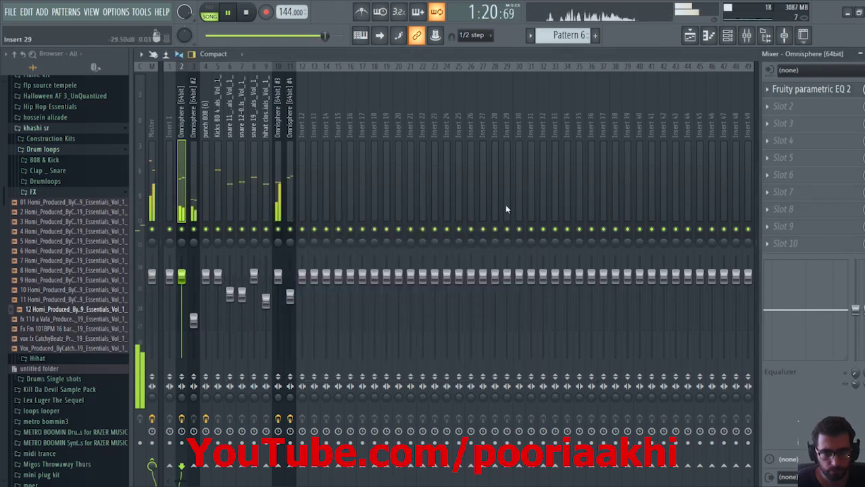
Raise the volume of Omnisphere [64bit] #2 on mixer track 3 slightly and return to the playlist
left_click(197, 189)
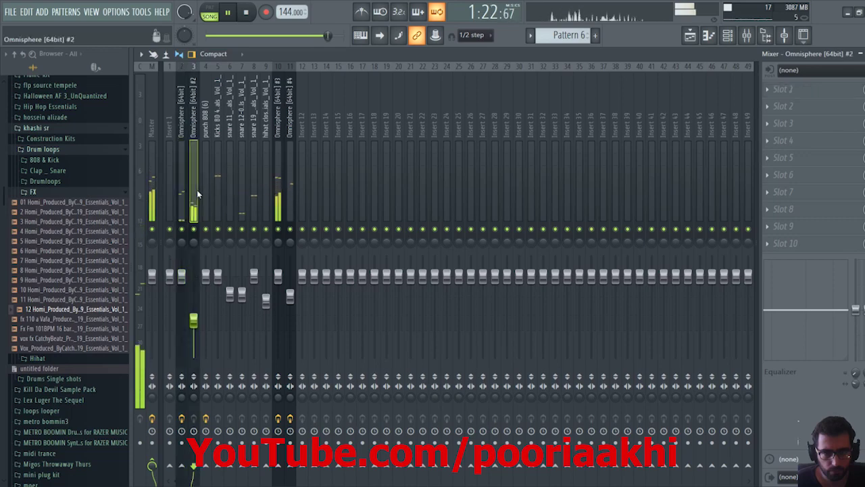
left_click_drag(193, 320, 194, 313)
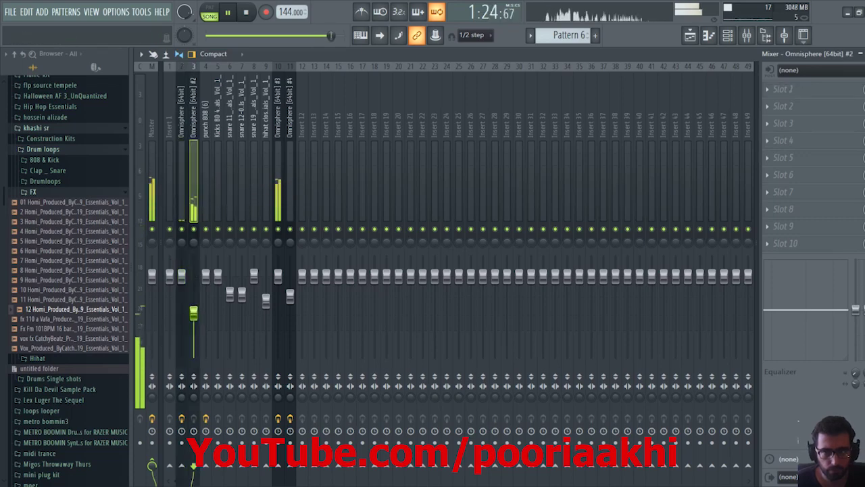
left_click(859, 53)
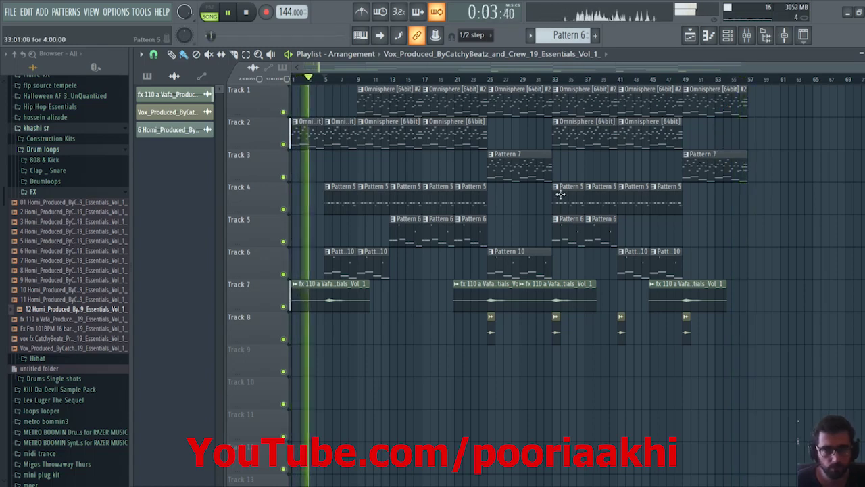
Copy the eight-bar Pattern 10 clip at bar 25 to bar 49 on Track 6
left_click_drag(566, 264, 721, 269)
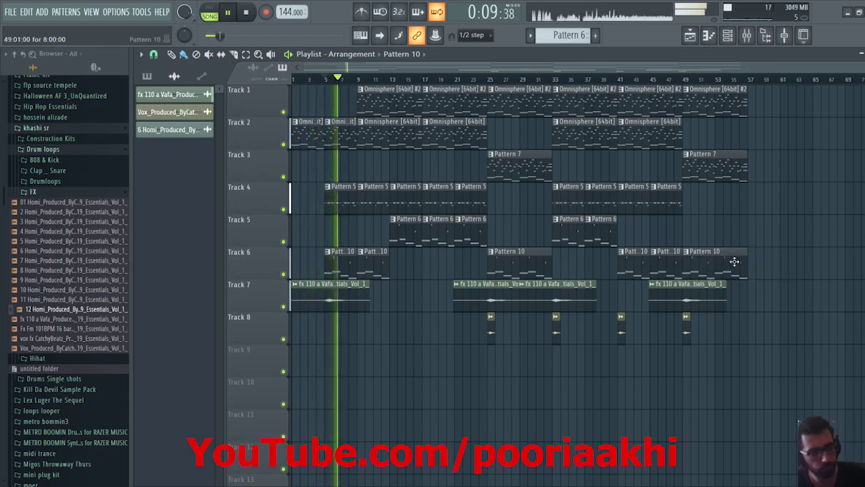
Continue the arrangement at bar 57 with a Pattern 10 clip on Track 6 and two successive Pattern 5 clips on Track 4
left_click(735, 260)
key("ctrl+b")
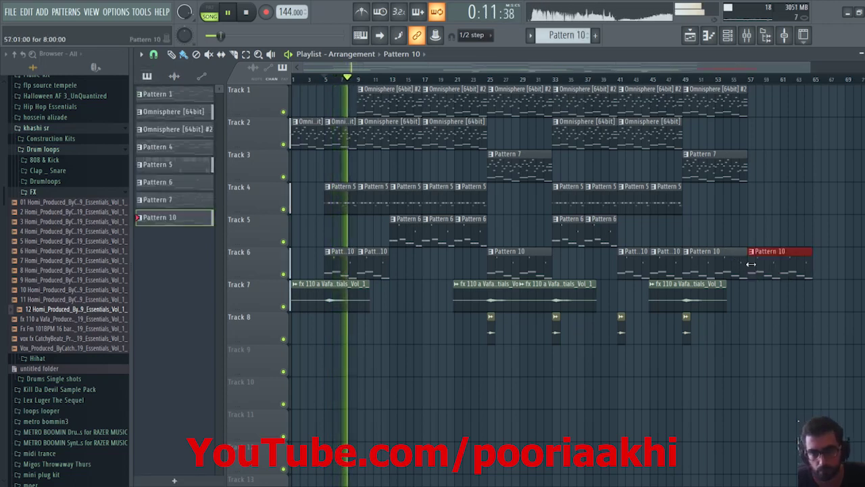
left_click(668, 196)
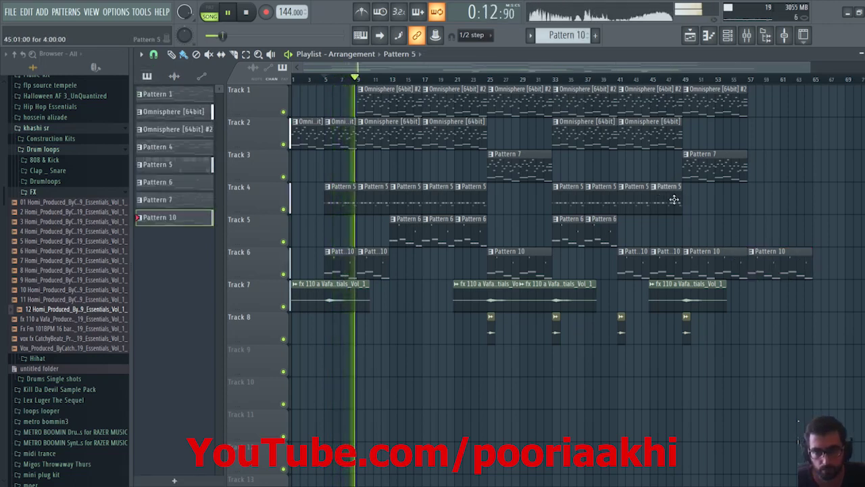
left_click(751, 196)
key("ctrl+b")
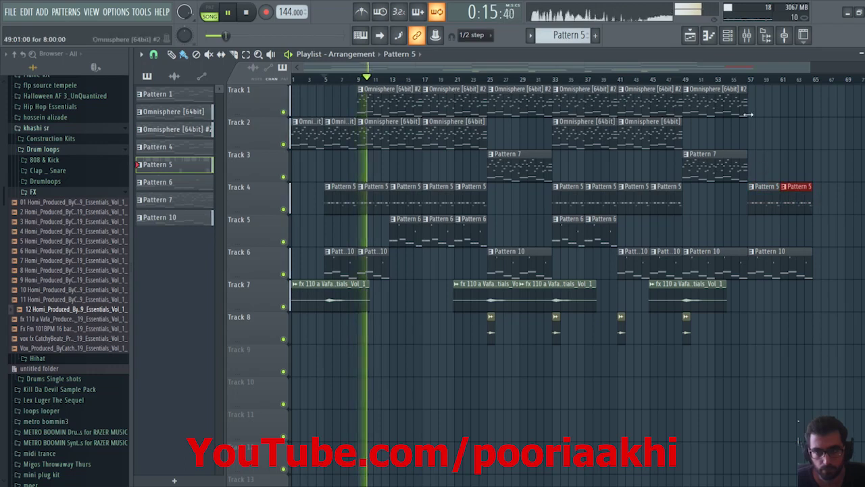
Copy the Omnisphere [64bit] #2 clip at bar 49 on Track 1 to bars 57 and 65
left_click(727, 112)
left_click(773, 110)
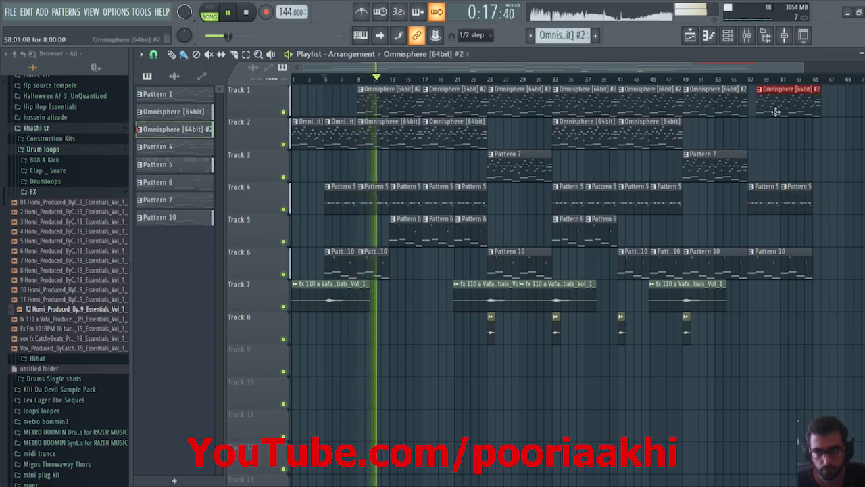
key("ctrl+b")
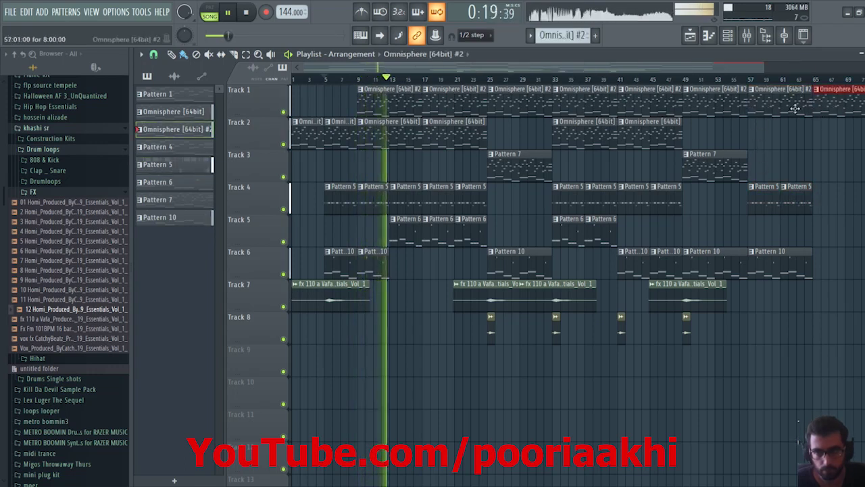
Play the song from about bar 57 and delete the Omnisphere [64bit] #2 clip at bar 65 on Track 1
left_click(742, 79)
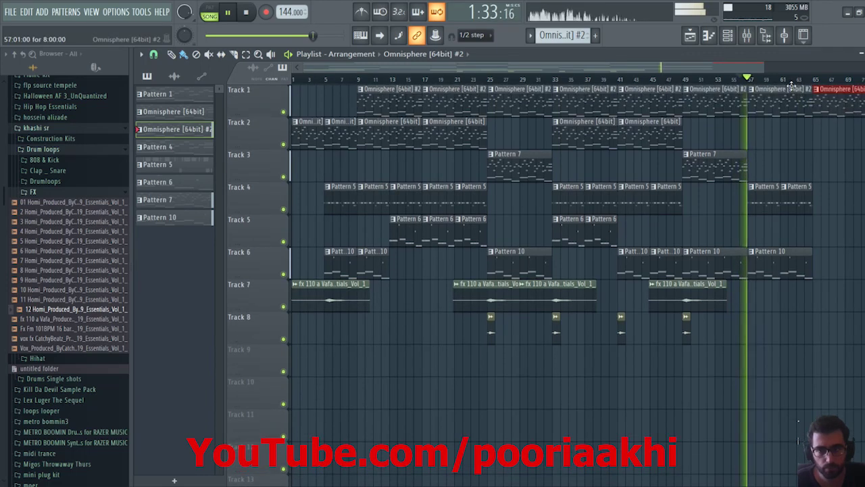
left_click_drag(751, 68, 813, 62)
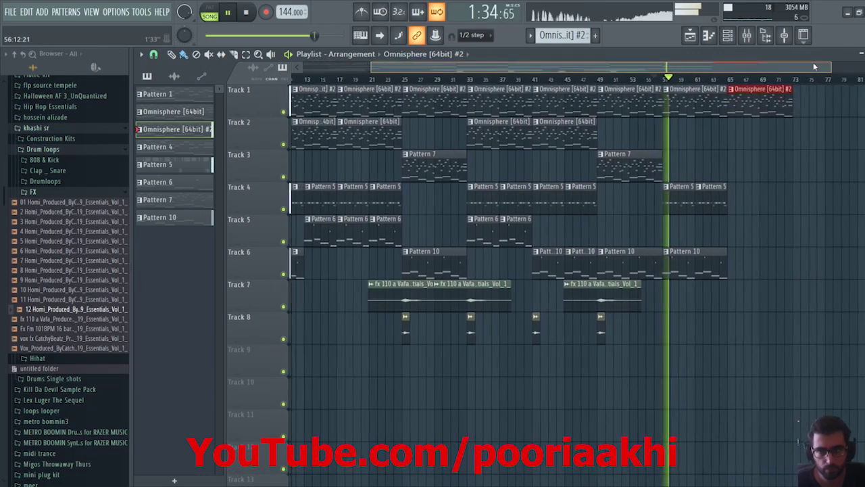
right_click(786, 96)
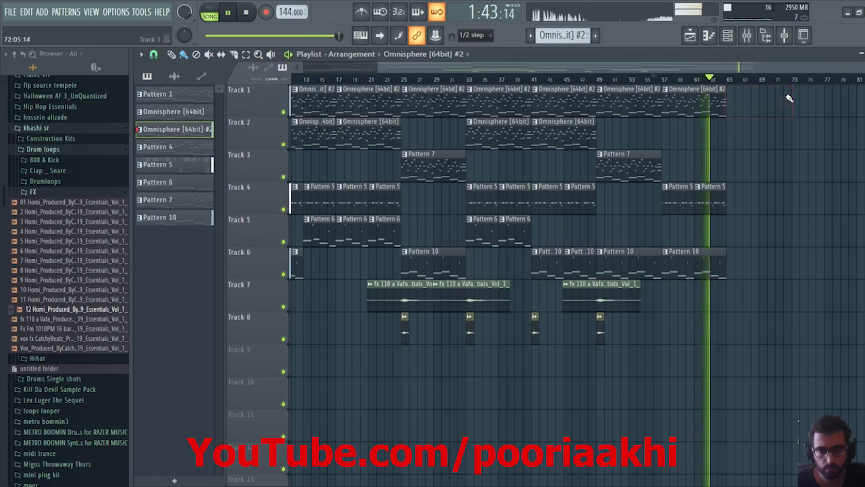
left_click(731, 100)
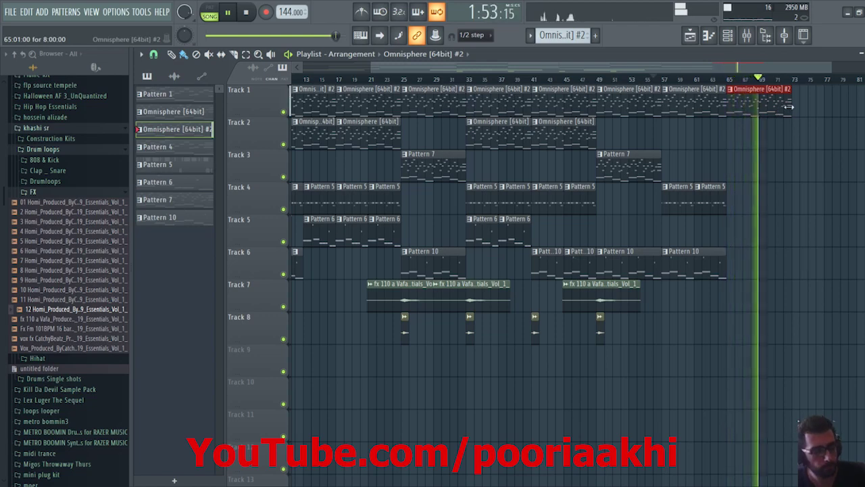
mouse_move(790, 106)
left_mouse_down()
mouse_move(776, 111)
mouse_move(791, 108)
left_mouse_up()
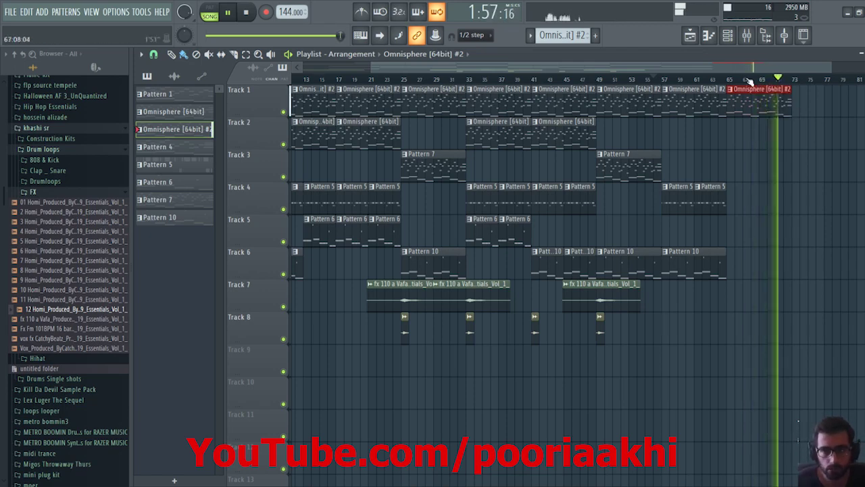
scroll(749, 80, "up", 2)
key("Delete")
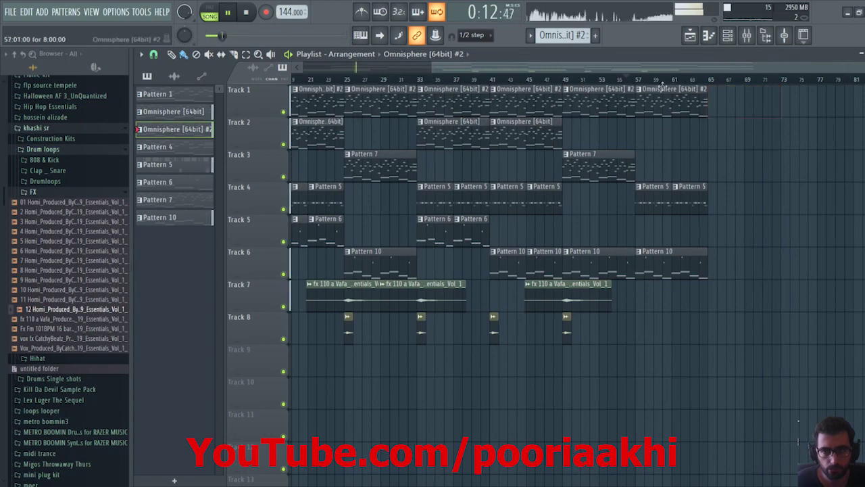
Play the song from about bar 56 and examine how the clips are arranged up to bar 65
scroll(673, 74, "down", 1)
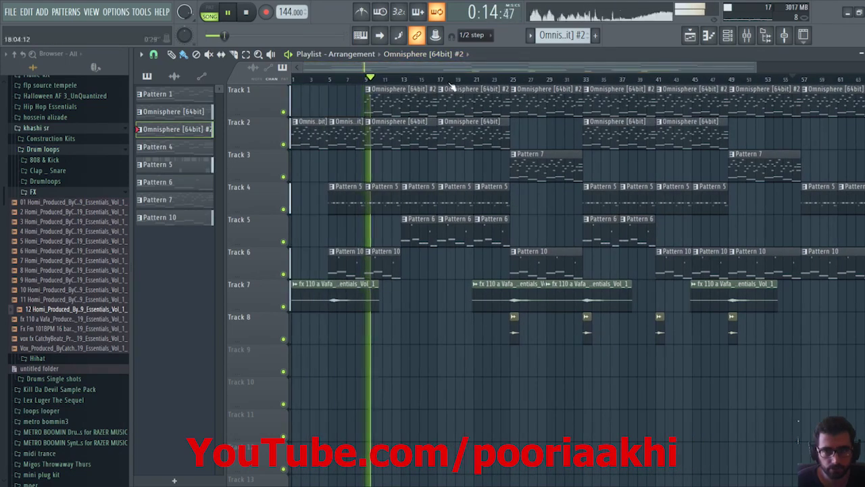
scroll(451, 86, "down", 1)
scroll(451, 86, "up", 3)
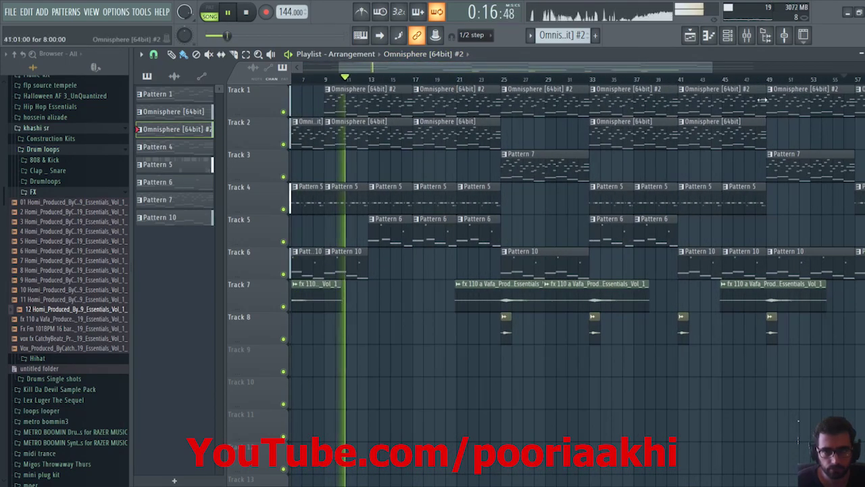
left_click(847, 80)
scroll(855, 88, "down", 1)
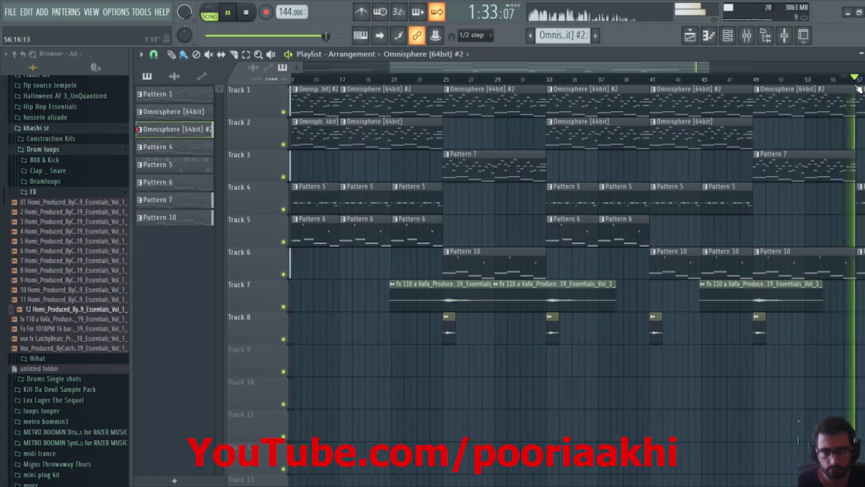
scroll(856, 88, "down", 1)
scroll(857, 88, "down", 2)
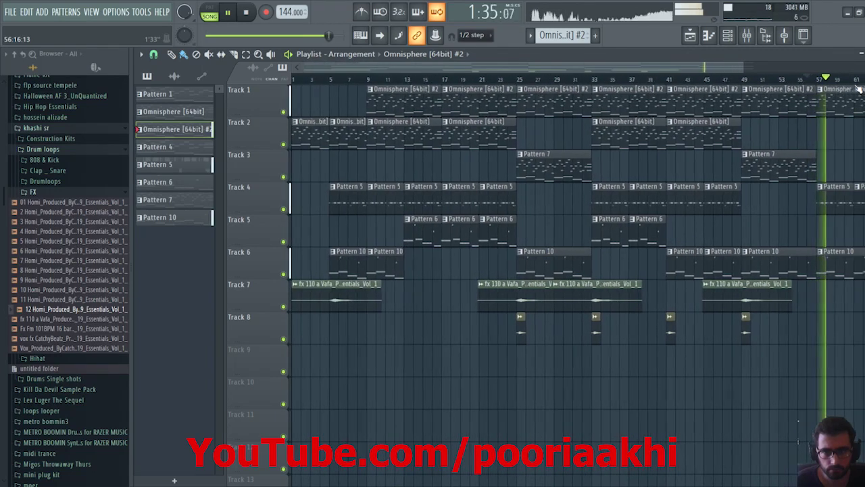
scroll(859, 89, "down", 3)
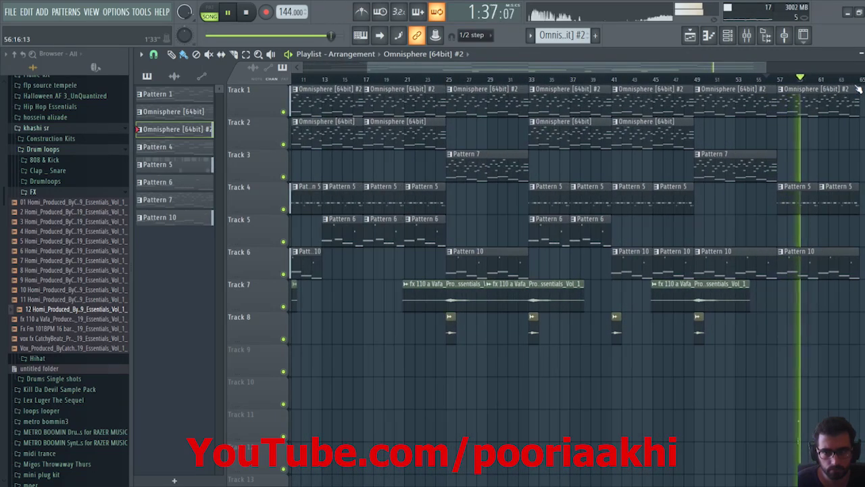
scroll(860, 90, "down", 1)
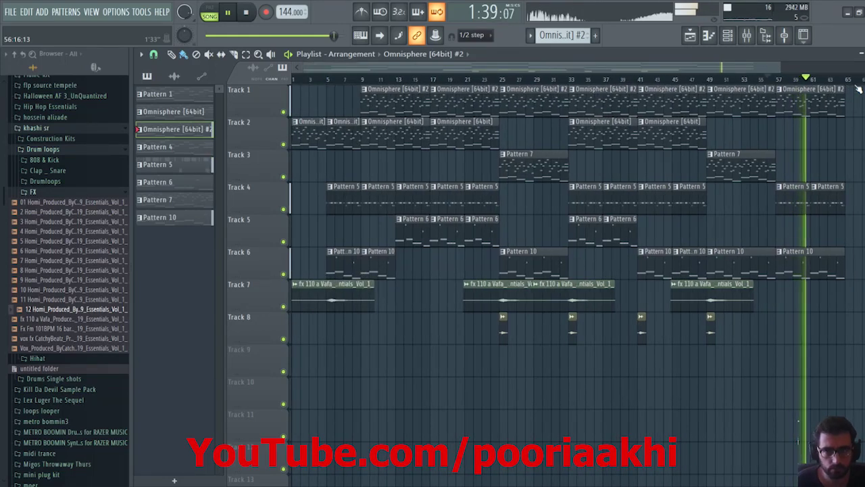
Duplicate the section of clips from bar 33 to bar 65 on Tracks 1 to 8 so the copy starts at bar 65, and deselect it
left_click_drag(860, 87, 600, 341)
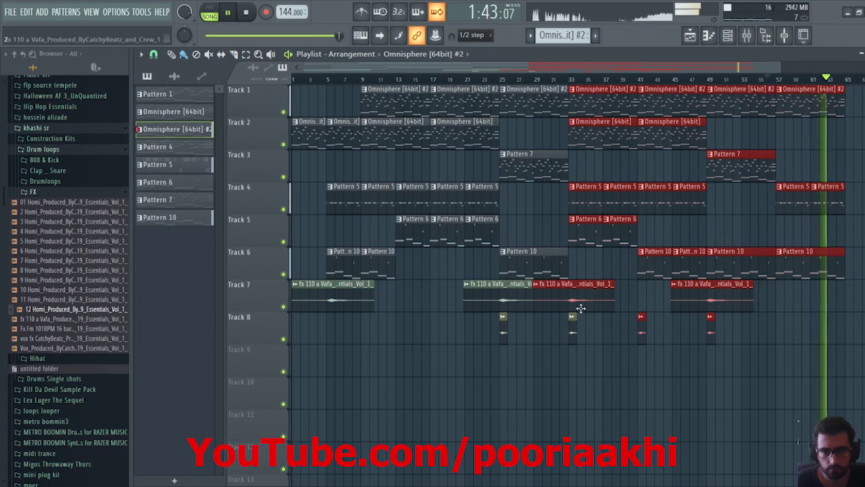
key("ctrl+b")
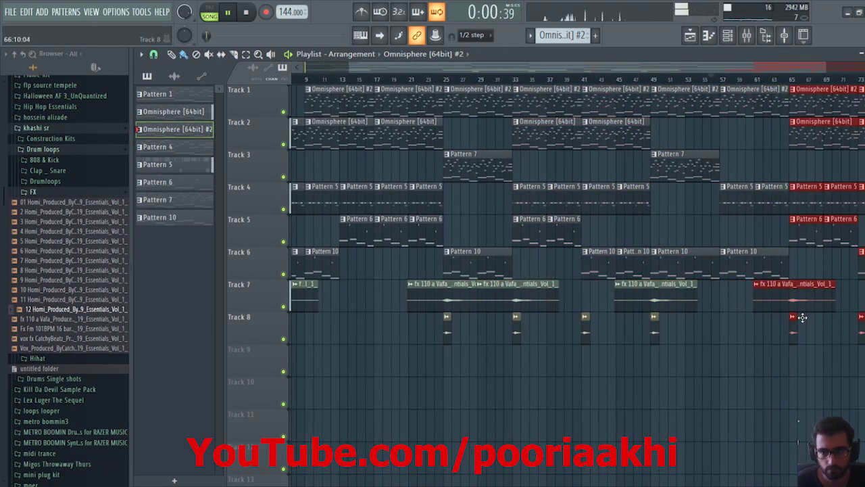
scroll(714, 80, "down", 4)
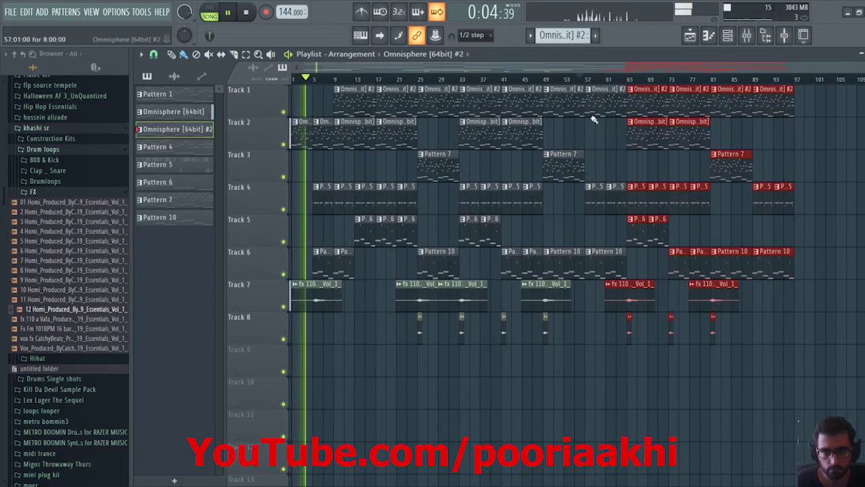
left_click(597, 161)
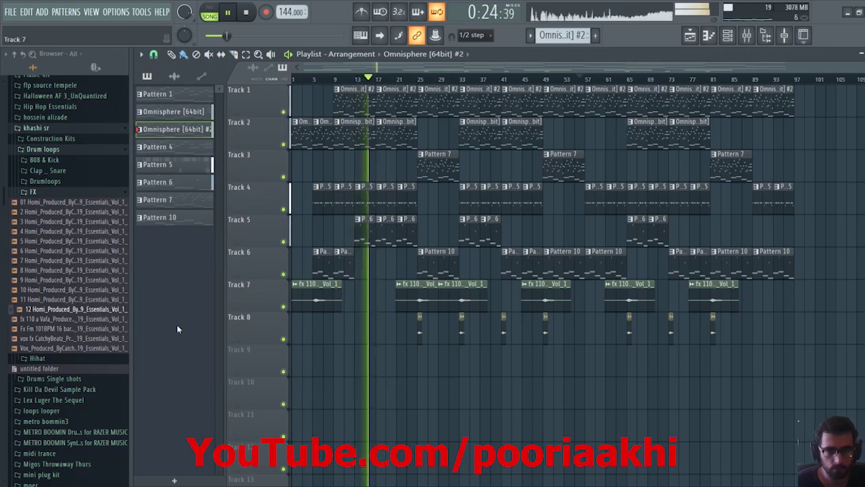
left_click_drag(177, 330, 108, 372)
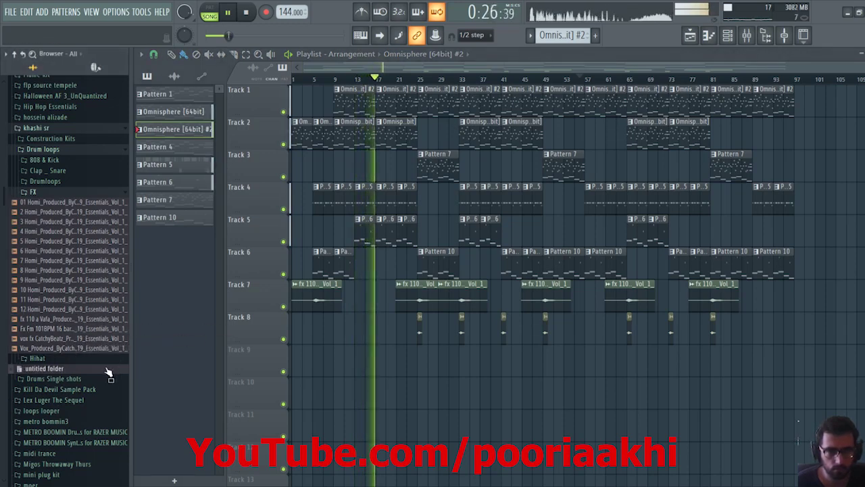